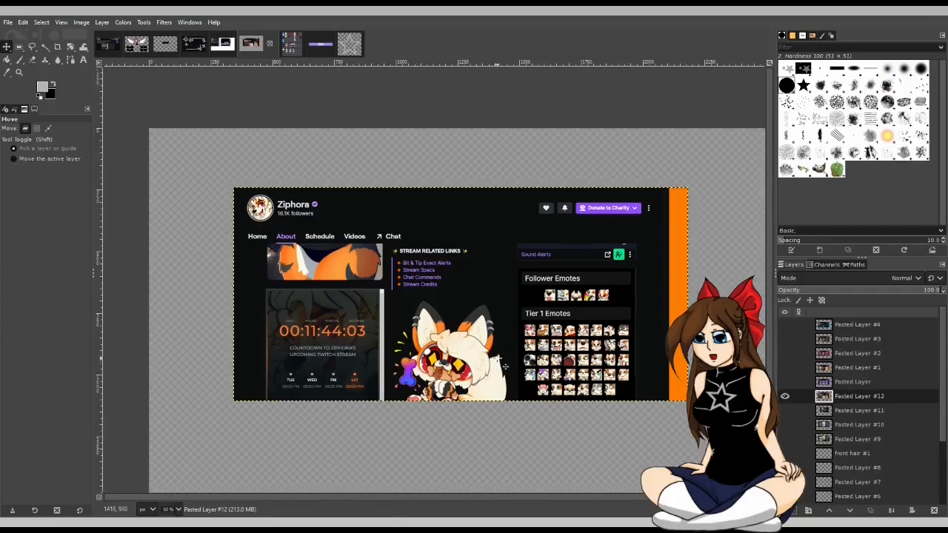
Step: Hide Pasted Layer #12 and view the channel screenshots on Pasted Layer #4 and Pasted Layer #3 one at a time
click(784, 397)
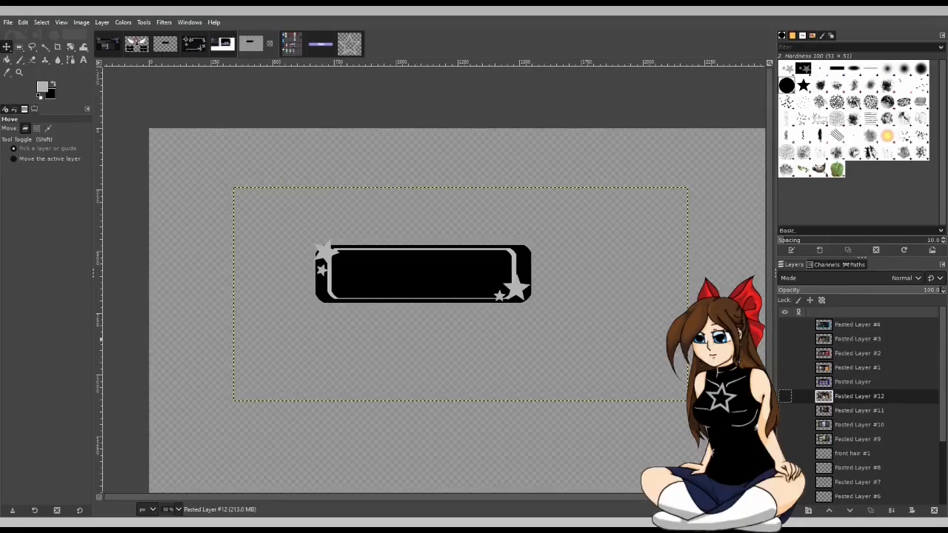
click(785, 325)
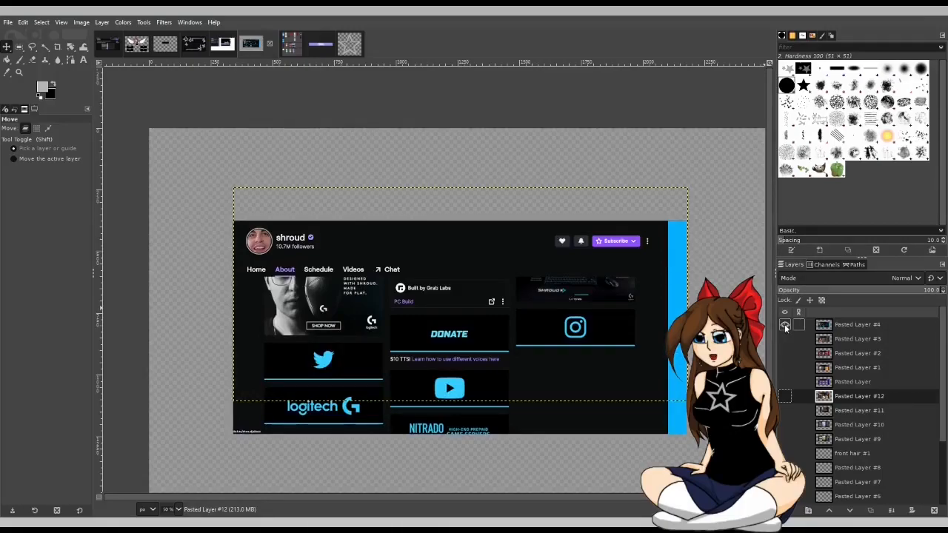
click(880, 326)
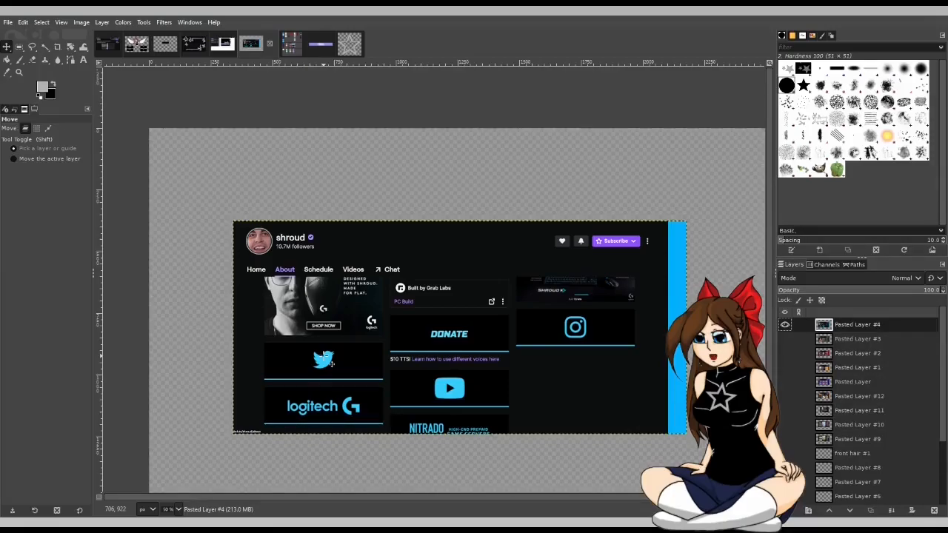
click(785, 326)
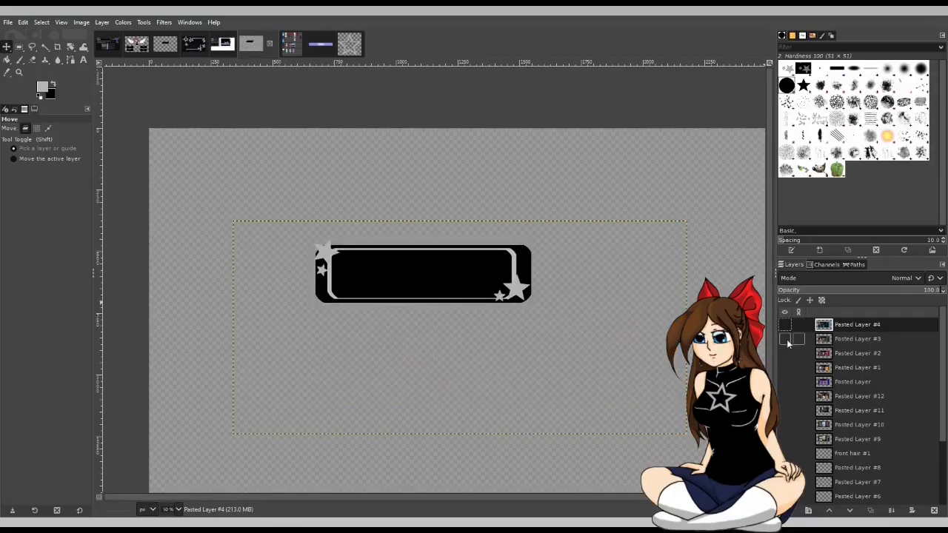
click(785, 339)
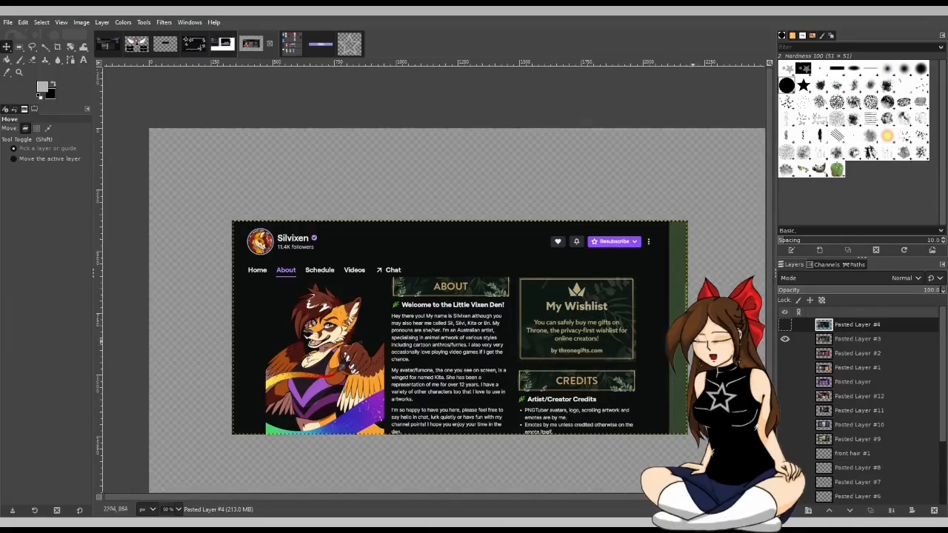
click(785, 338)
Step: Show Pasted Layer #2 and examine the YouTube panel's icon, lettering and border up close from end to end
click(785, 354)
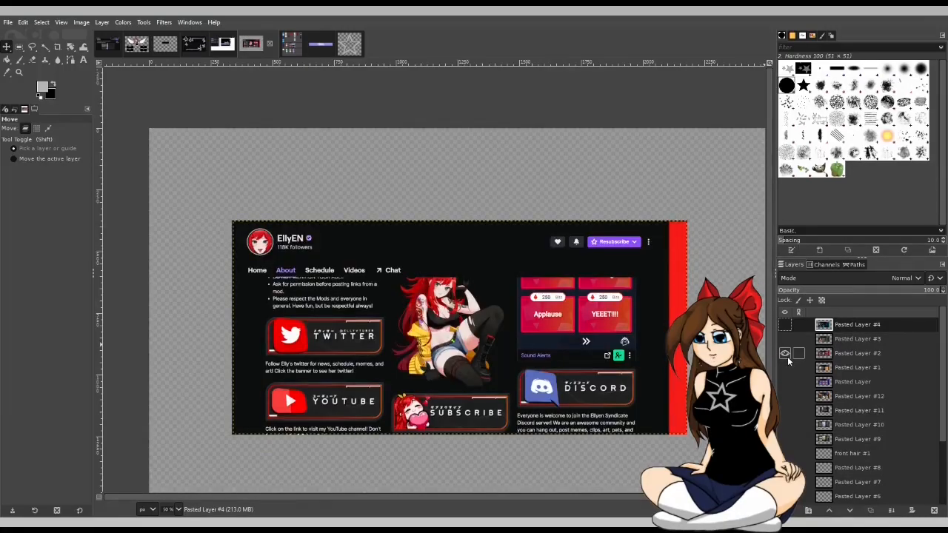
key(1)
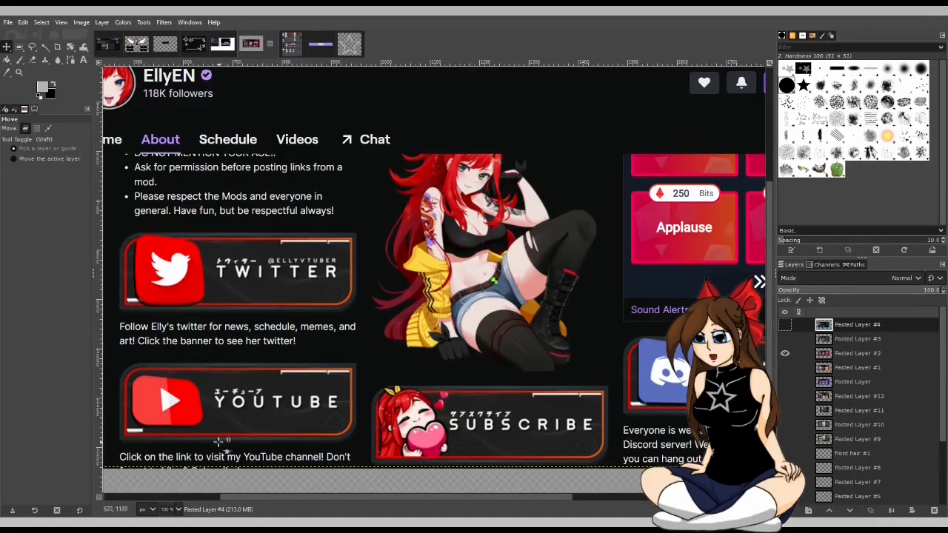
scroll(216, 441, up, 2)
scroll(264, 437, up, 1)
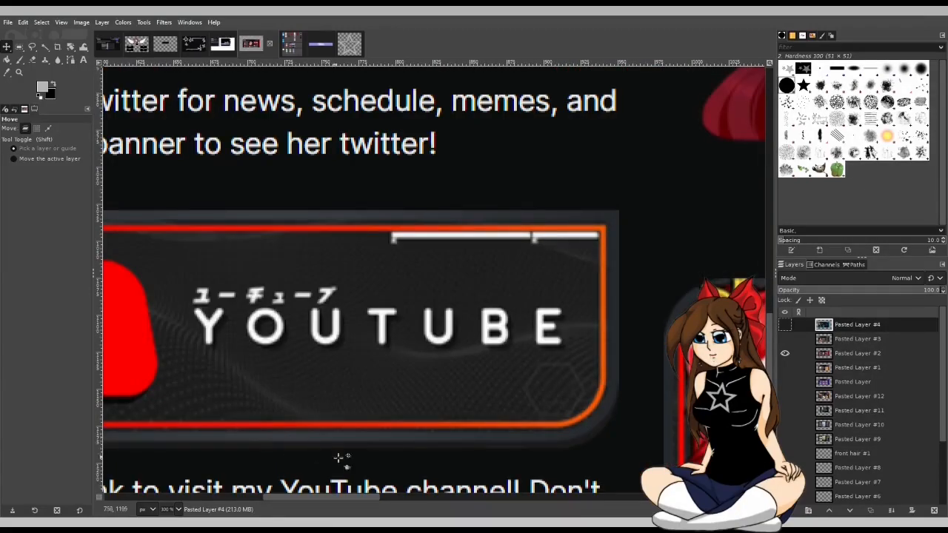
drag(372, 497, 338, 495)
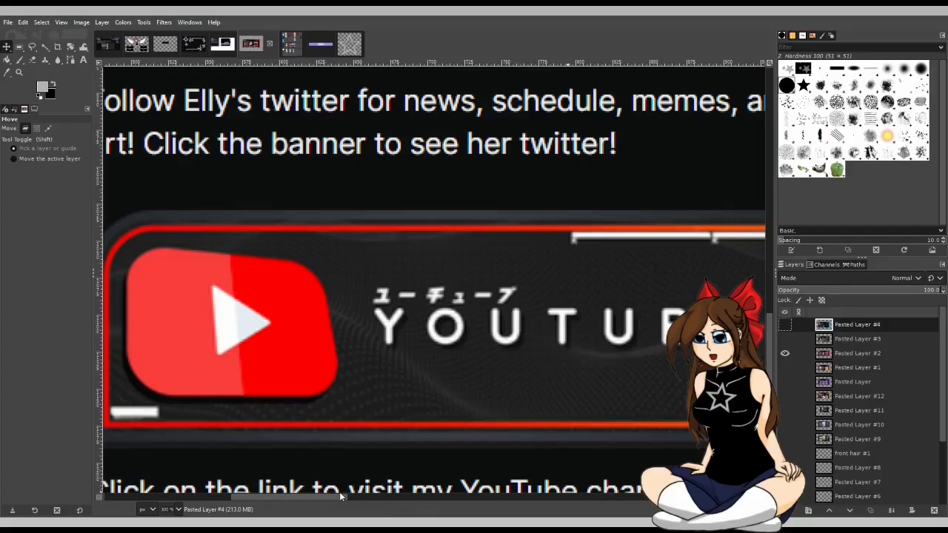
drag(340, 497, 344, 496)
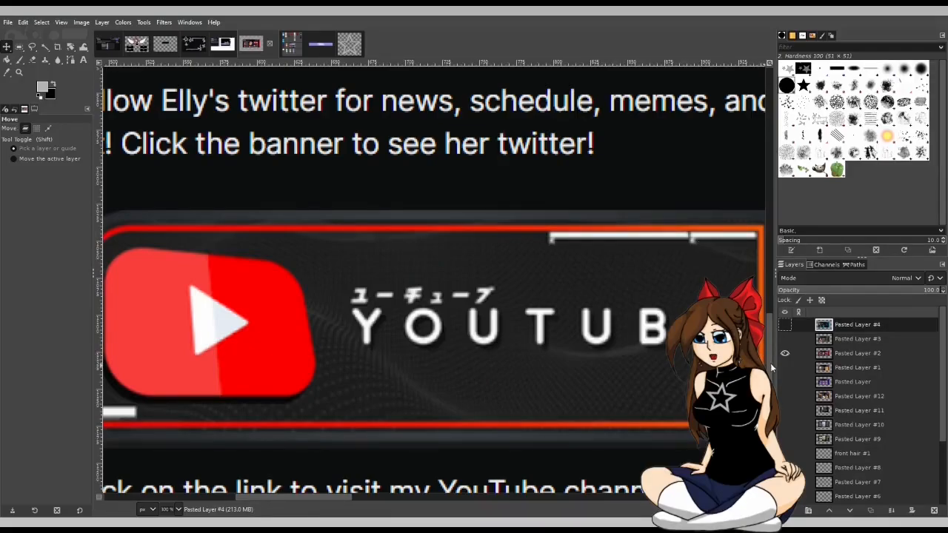
drag(324, 497, 302, 495)
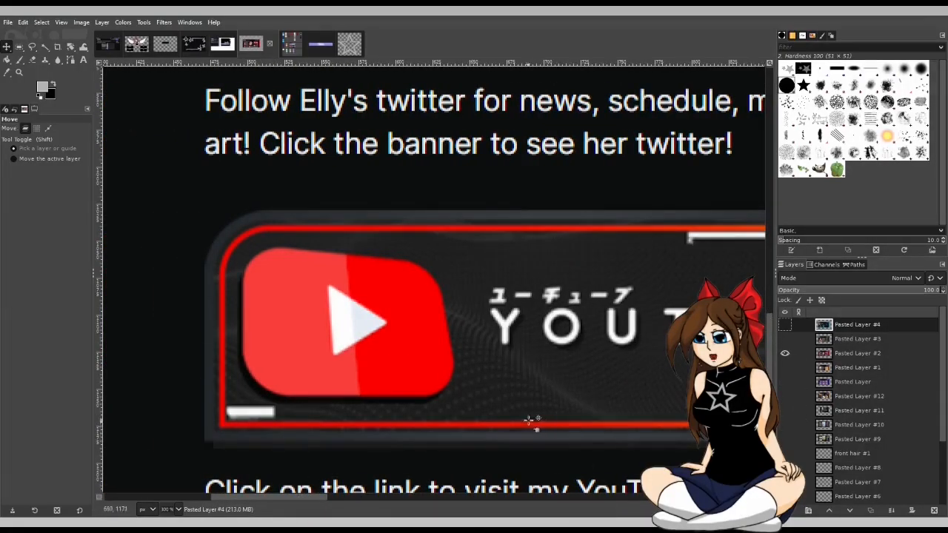
drag(298, 497, 332, 499)
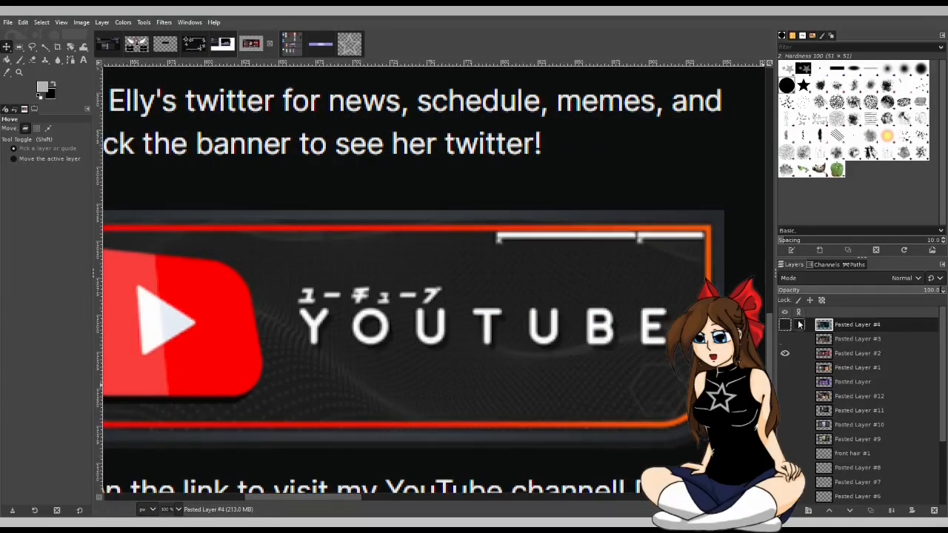
scroll(600, 359, down, 2)
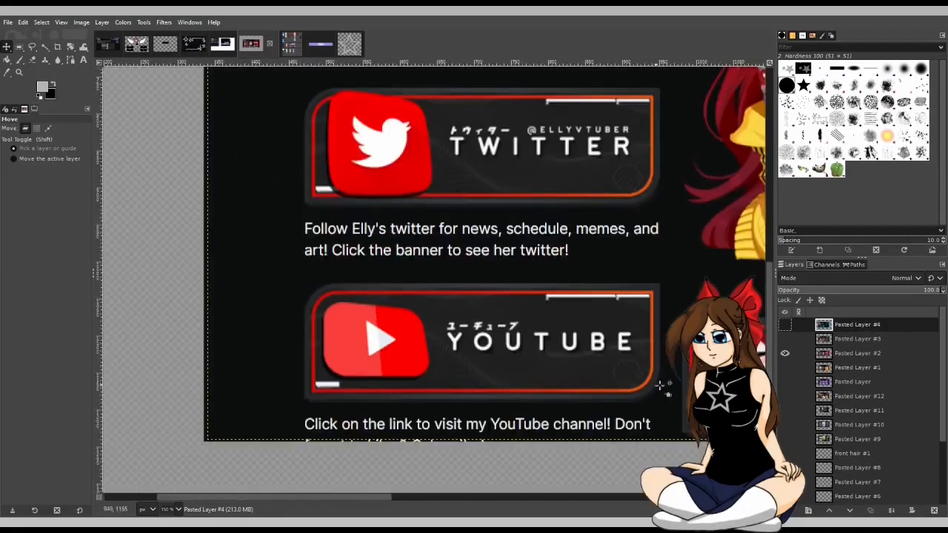
Step: Show Pasted Layer #1 in place of Pasted Layer #2 and view its About Me and Support sections
click(785, 354)
click(785, 368)
drag(406, 496, 499, 502)
scroll(437, 326, down, 1)
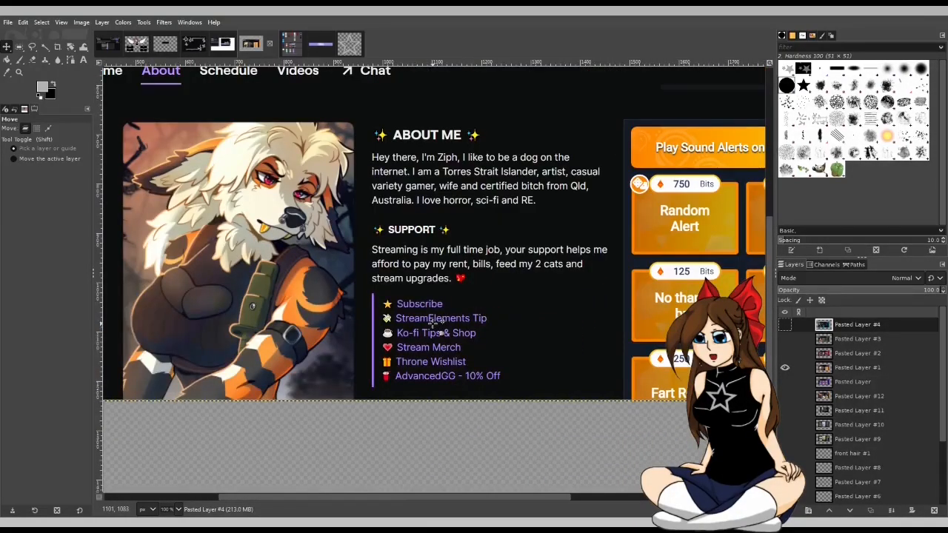
Step: Move Pasted Layer #12 up to directly below Pasted Layer #1 and show it in place of that layer
click(849, 397)
drag(849, 397, 849, 382)
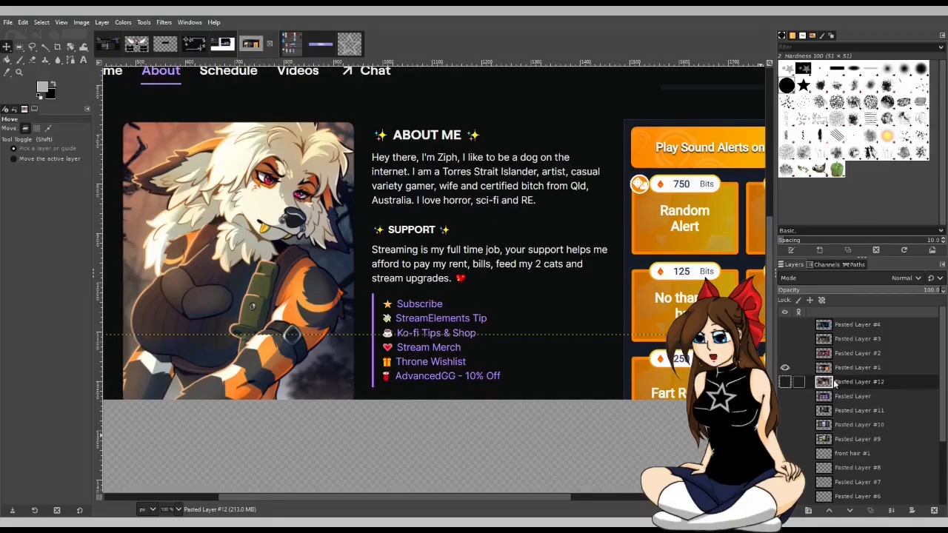
click(784, 369)
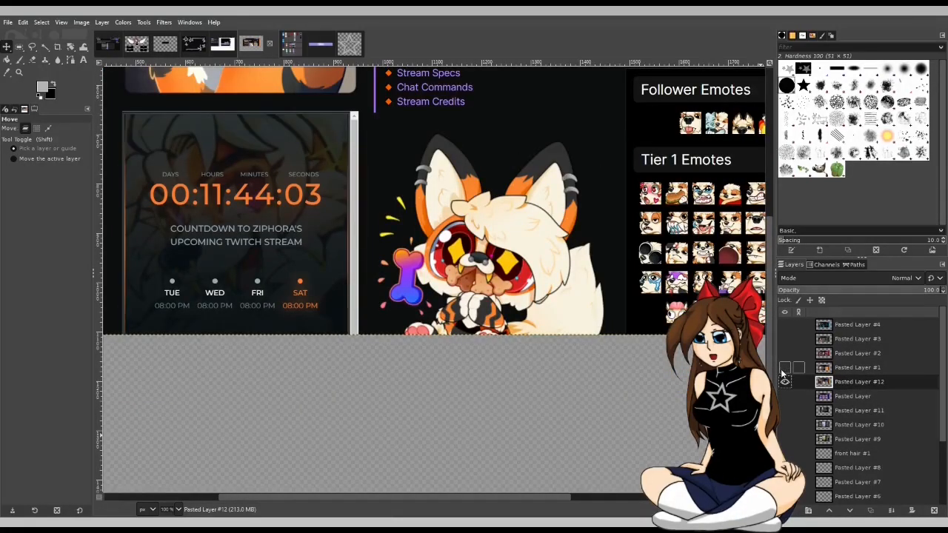
scroll(607, 393, up, 3)
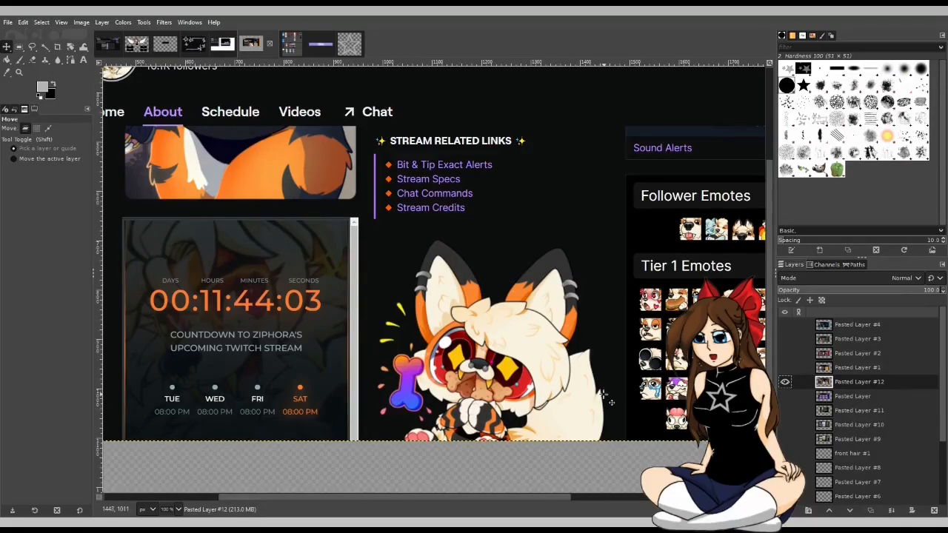
Step: Show the layer named Pasted Layer instead of Pasted Layer #12 and view its whole set of purple panels
click(784, 381)
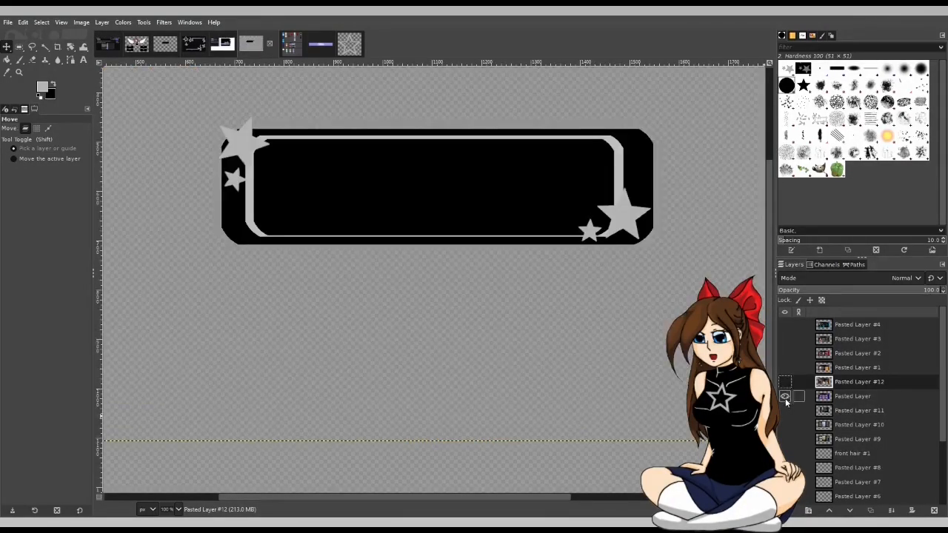
click(786, 396)
drag(529, 499, 578, 498)
scroll(485, 397, down, 1)
scroll(495, 400, down, 2)
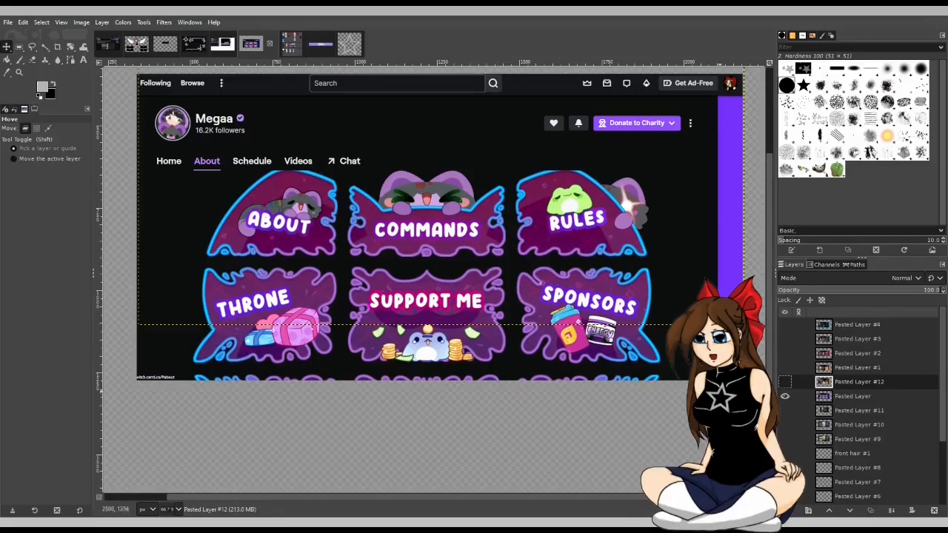
Step: Hide the purple panel screenshot and briefly show Pasted Layer #4 again for comparison
click(786, 398)
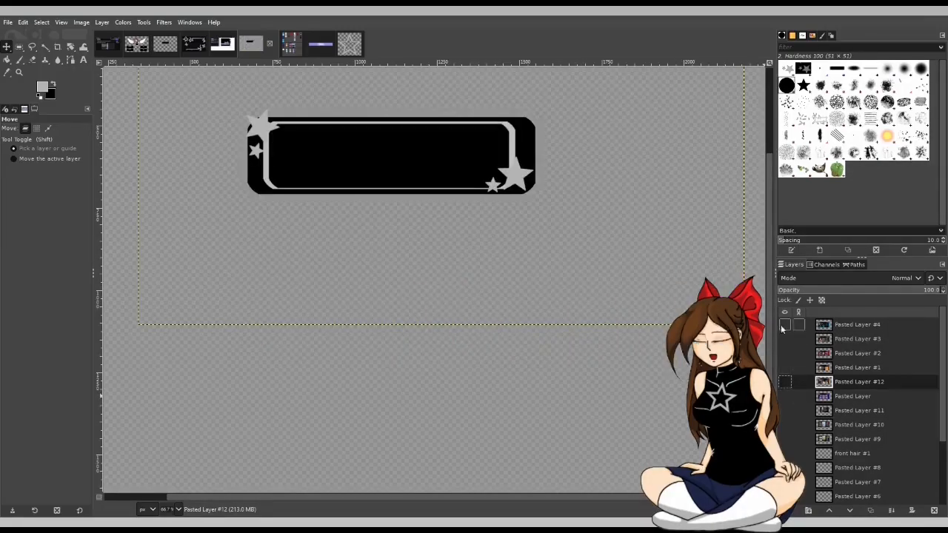
click(785, 326)
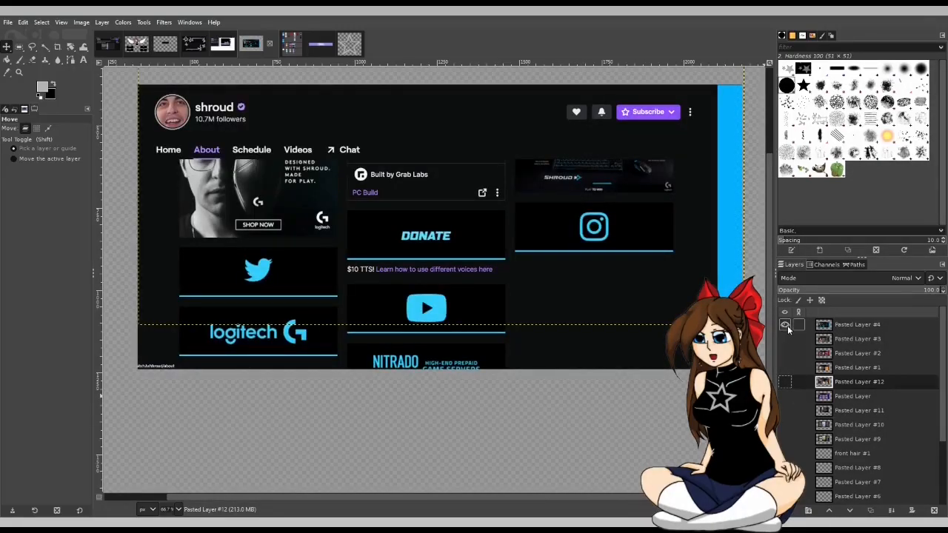
click(786, 325)
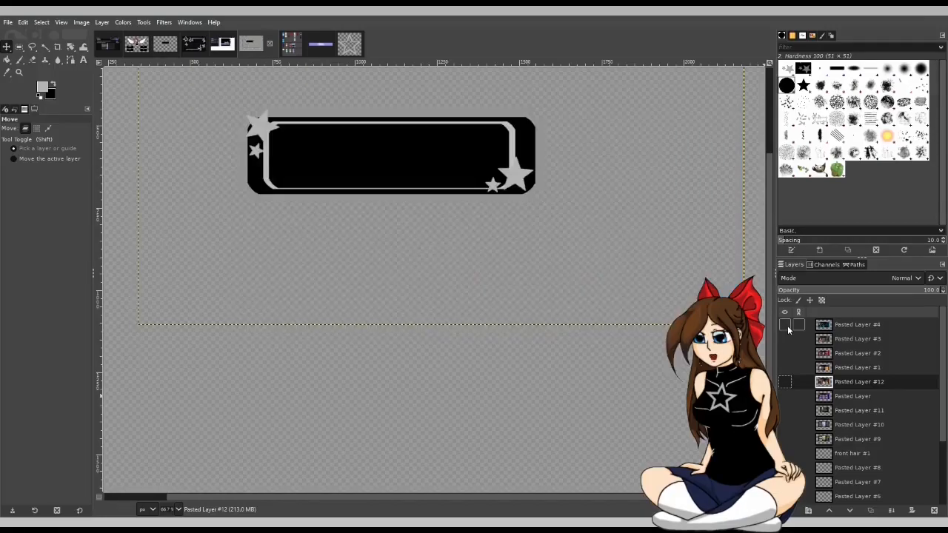
Step: View the text-based about section on Pasted Layer #11, and leave both Pasted Layer #11 and Pasted Layer #12 hidden
click(785, 411)
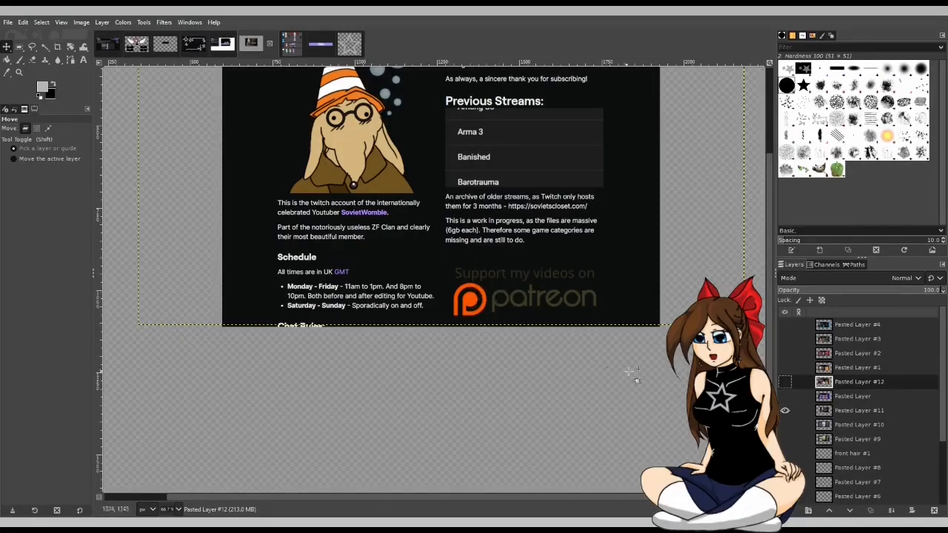
click(783, 397)
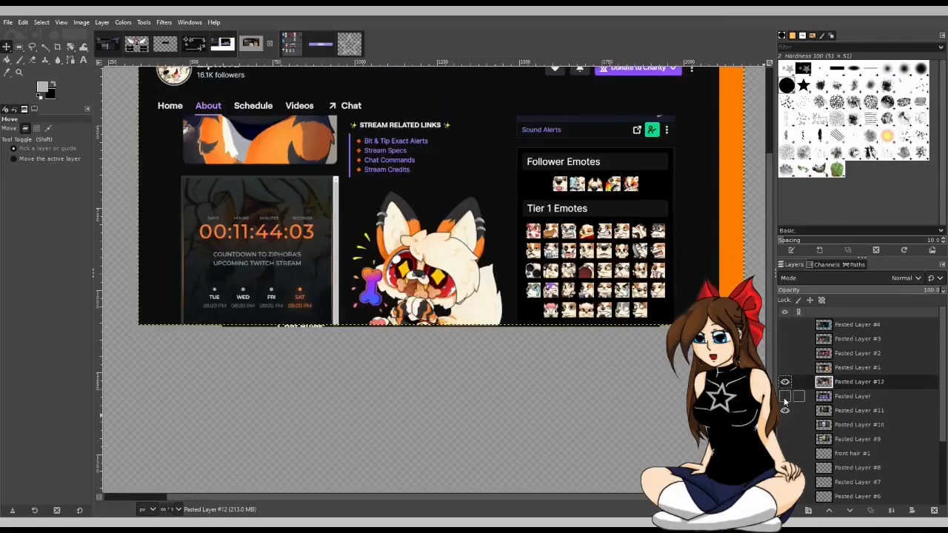
click(785, 397)
click(786, 408)
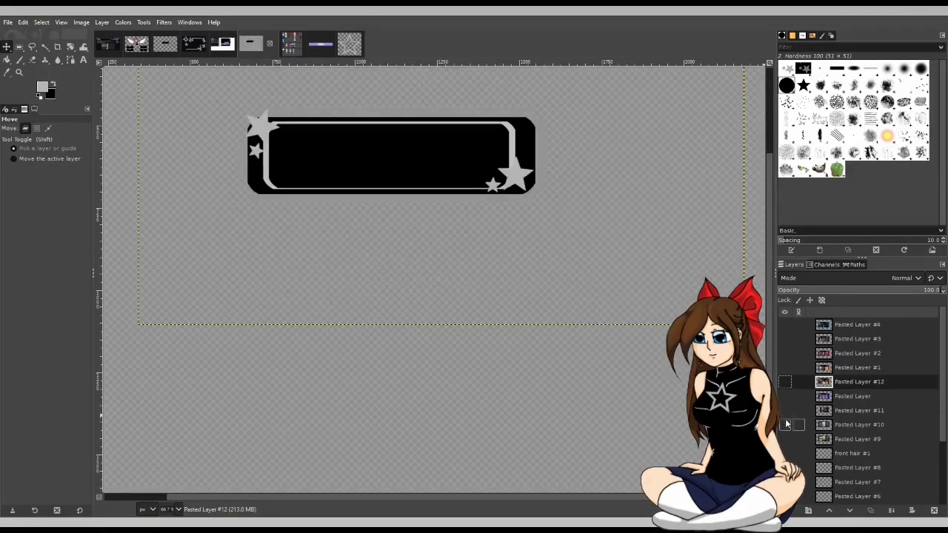
Step: Show Pasted Layer #10 and examine its blue Discord panel up close
click(786, 424)
scroll(655, 403, up, 3)
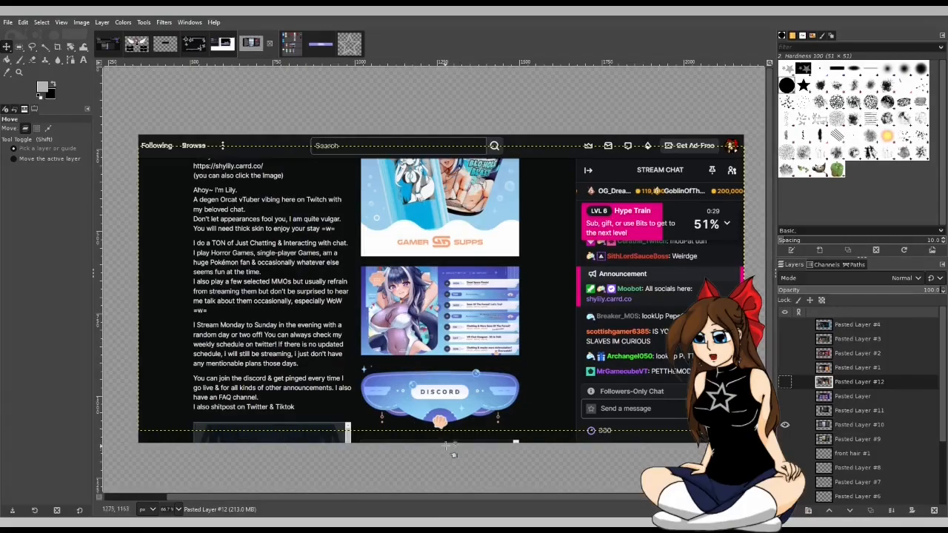
scroll(452, 454, up, 2)
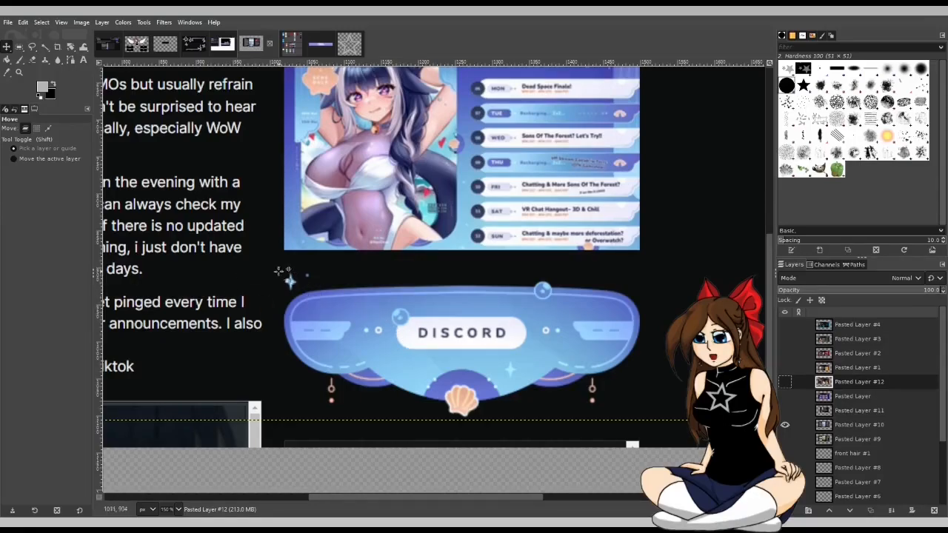
Step: Outline the blue Discord panel, including its sparkles and hanging ornaments, with a rectangular selection of about 497 × 205 px
click(20, 47)
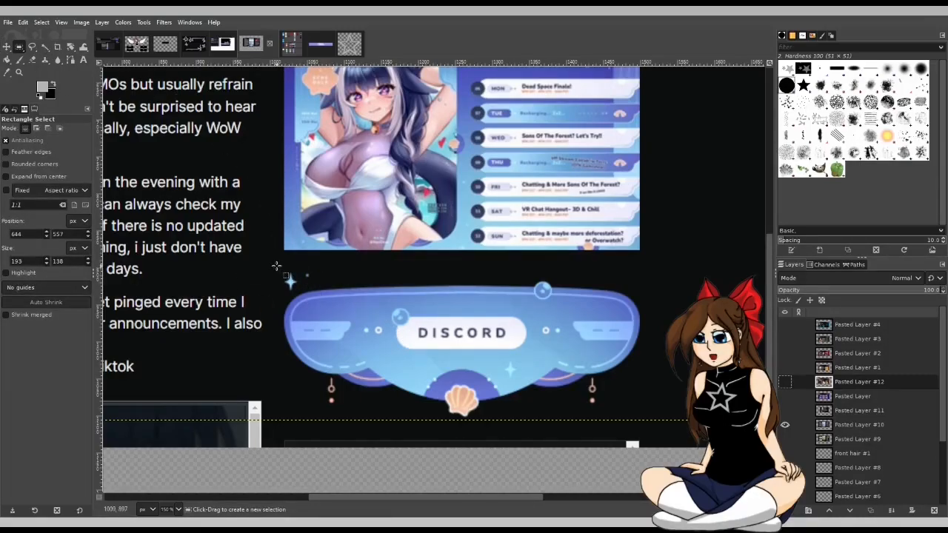
drag(278, 268, 645, 419)
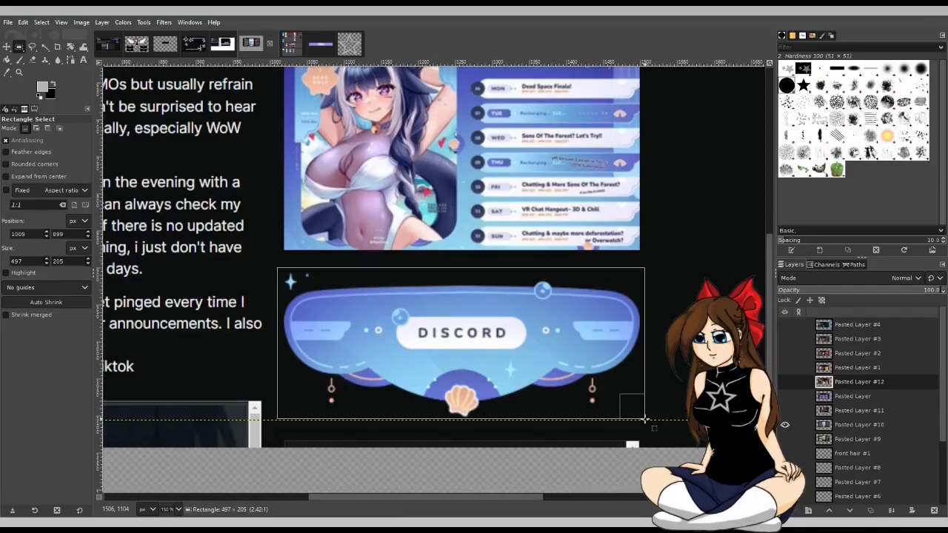
drag(644, 419, 642, 418)
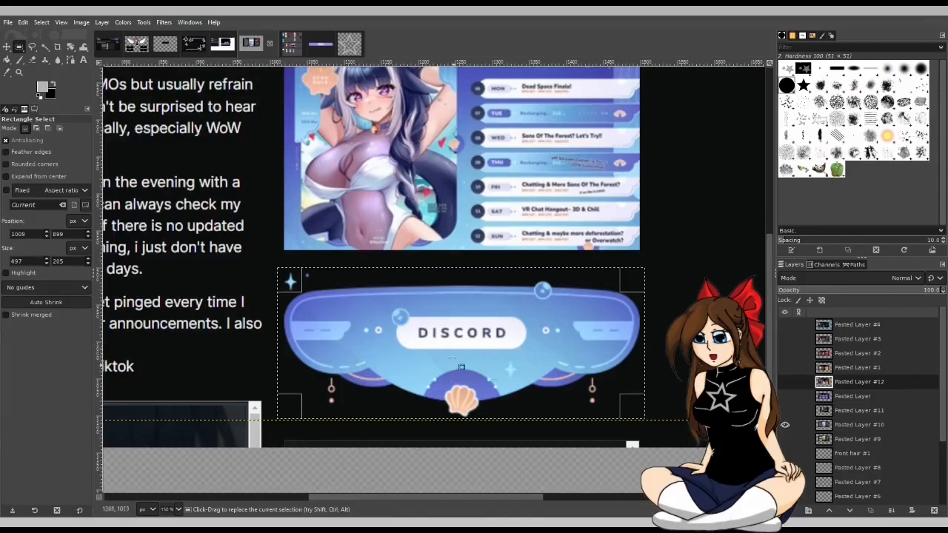
Step: Show Pasted Layer #9 in place of Pasted Layer #10, clear the rectangular selection and view the whole screenshot
click(784, 425)
click(785, 439)
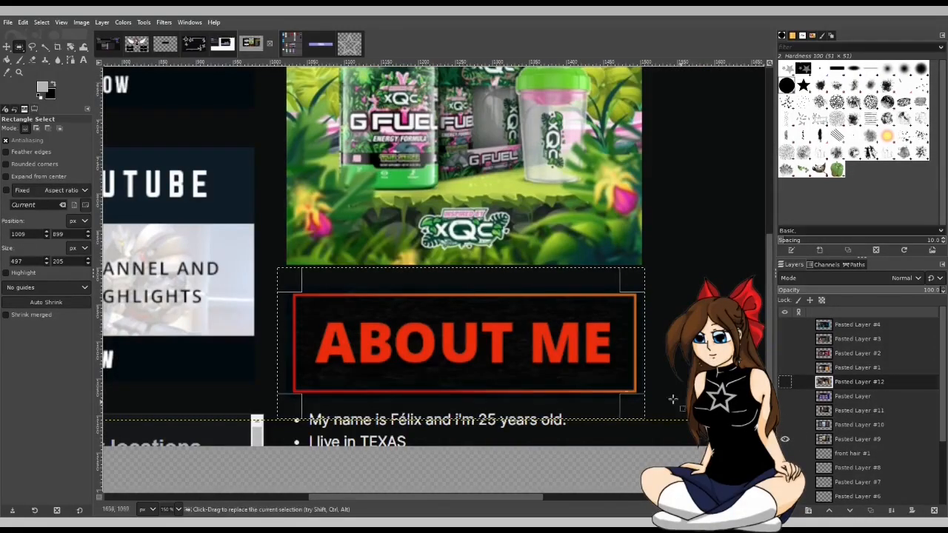
scroll(565, 379, down, 2)
click(583, 474)
drag(500, 495, 538, 496)
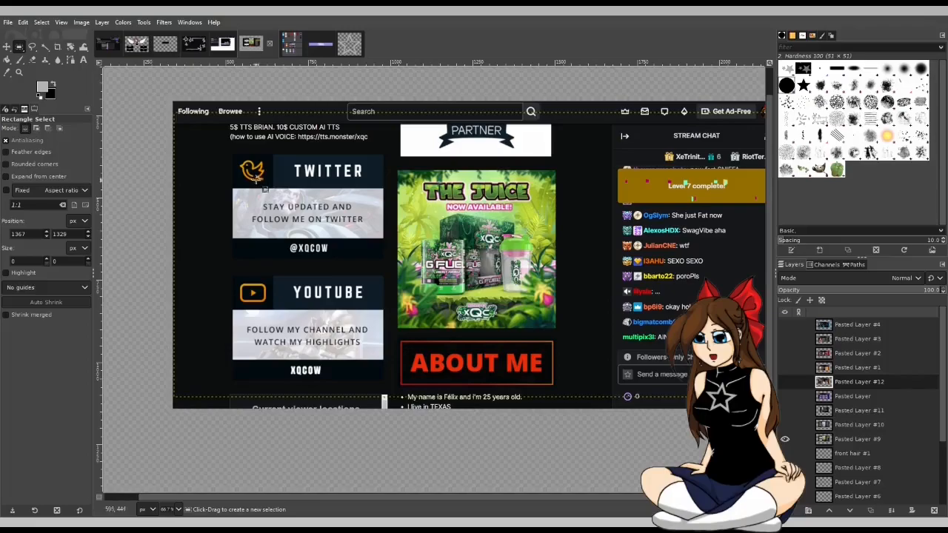
Step: Compare Pasted Layer #9 with Pasted Layer #4, and examine the YouTube panel on Pasted Layer #9 up close
click(785, 324)
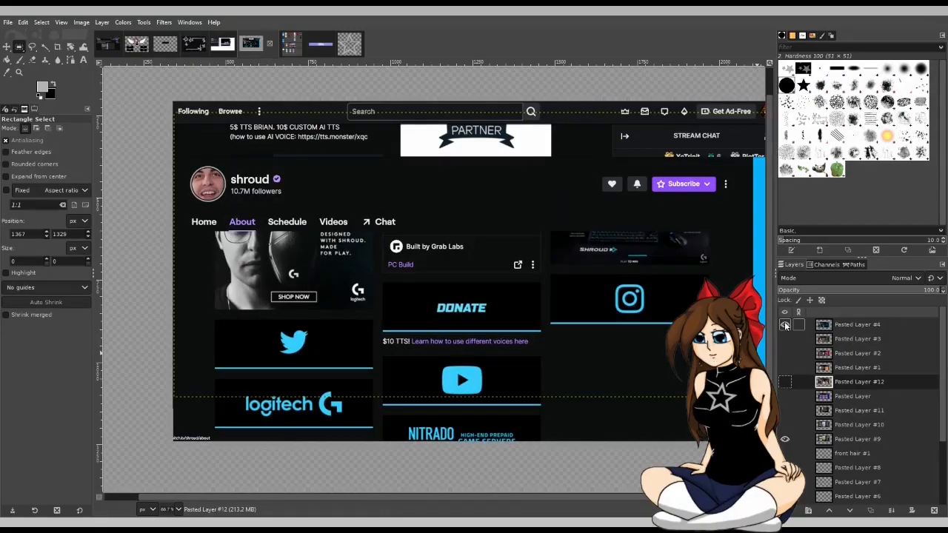
click(786, 324)
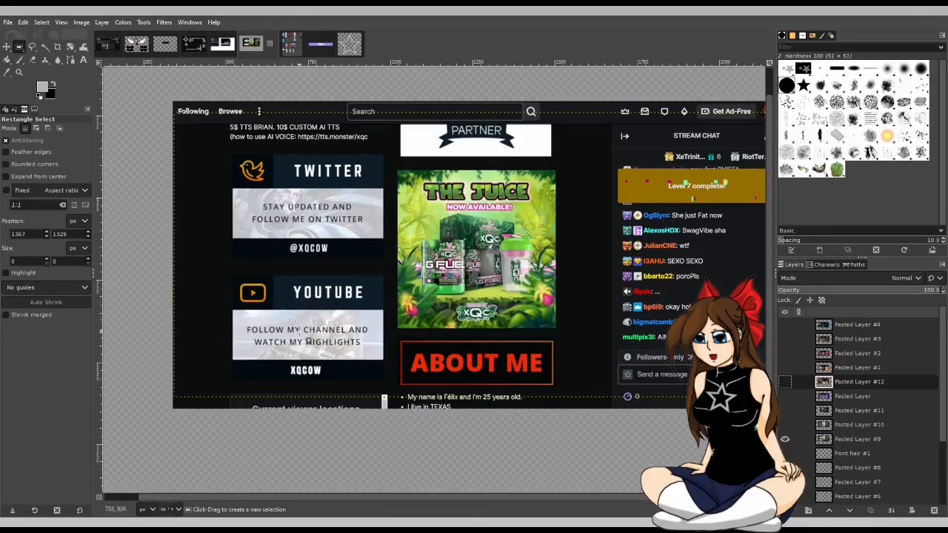
scroll(299, 330, up, 3)
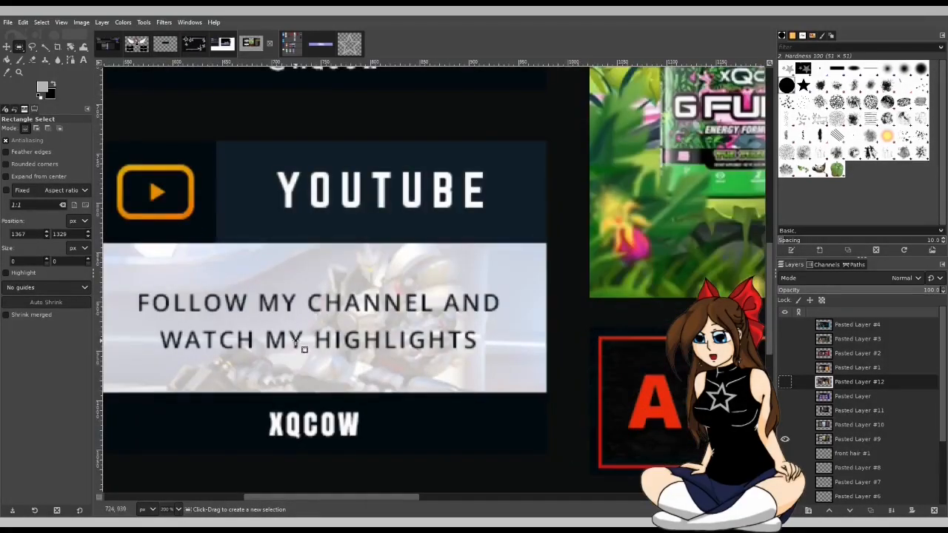
Step: Examine the Twitter panel above the YouTube panel on Pasted Layer #9 up close
scroll(337, 368, up, 1)
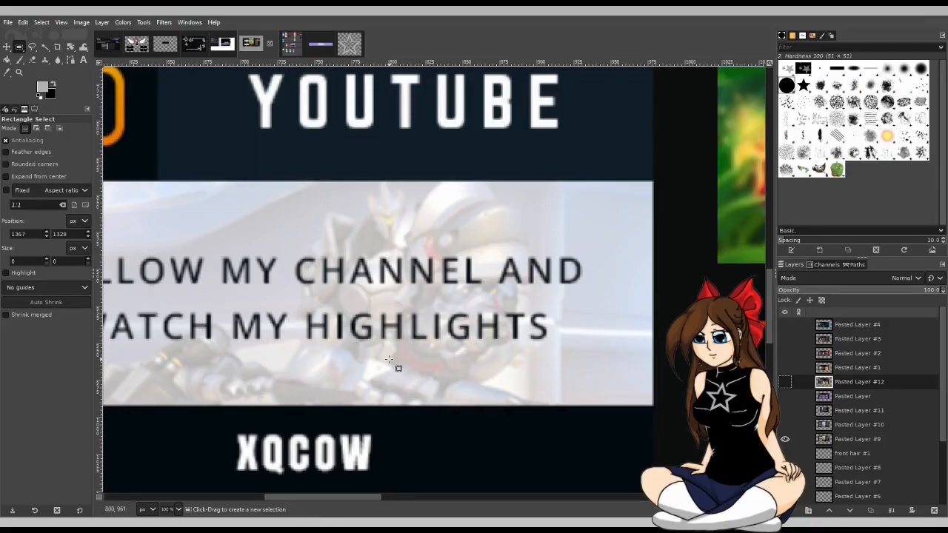
scroll(389, 361, up, 8)
scroll(385, 361, up, 2)
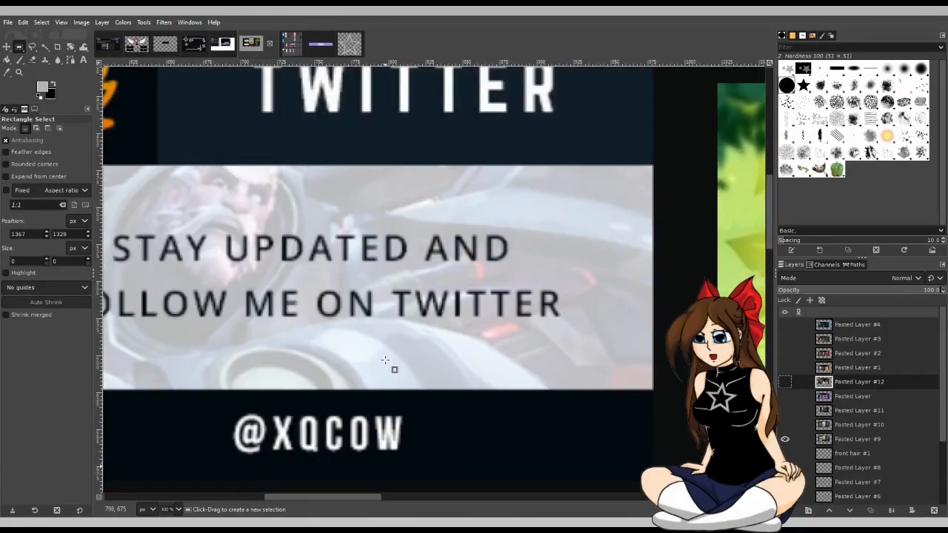
drag(373, 498, 348, 496)
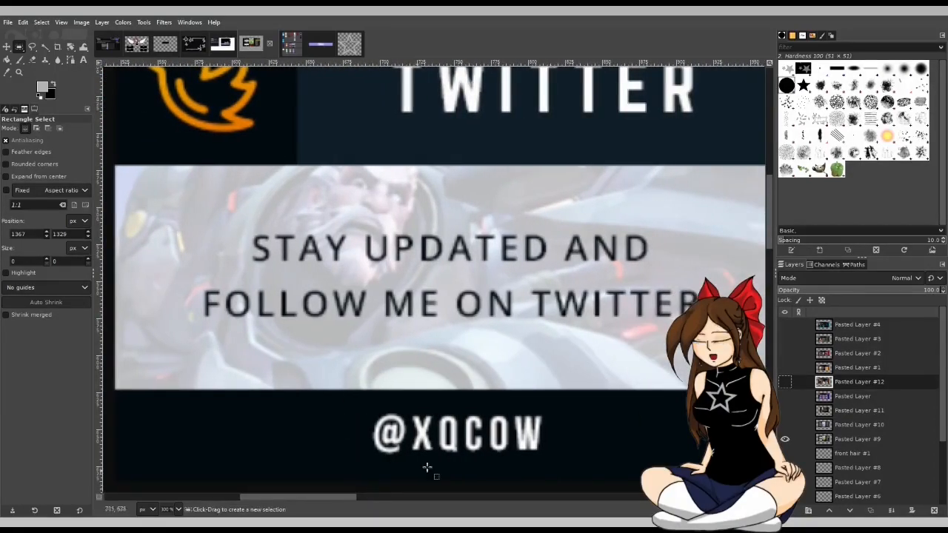
Step: Compare the Twitter and YouTube panels on Pasted Layer #9 with the neighbouring The Juice and About Me panels
scroll(428, 462, down, 2)
scroll(428, 462, down, 1)
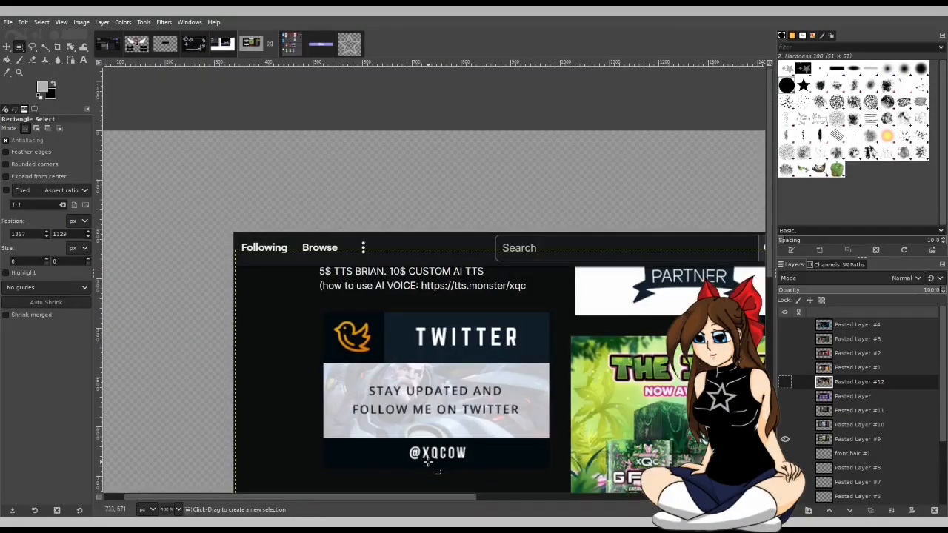
scroll(428, 463, down, 5)
scroll(428, 461, up, 1)
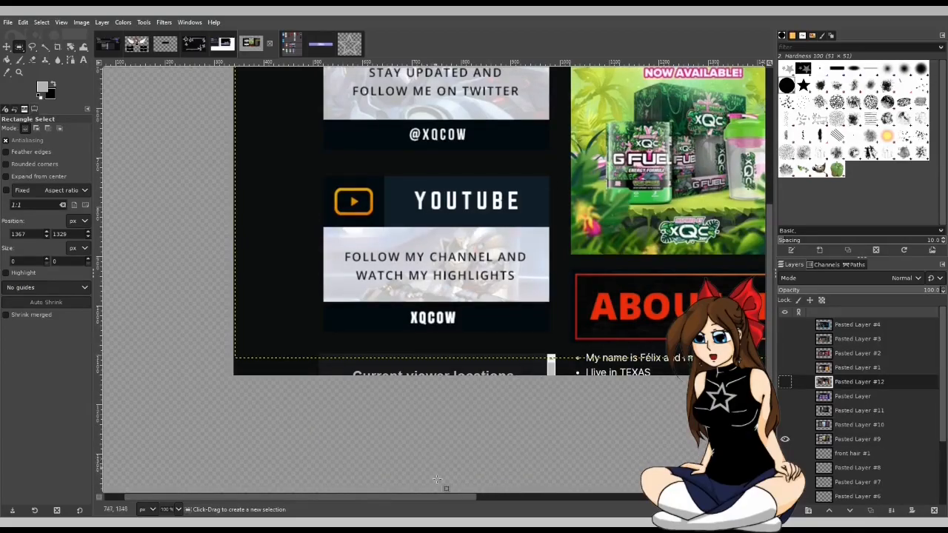
drag(471, 498, 543, 508)
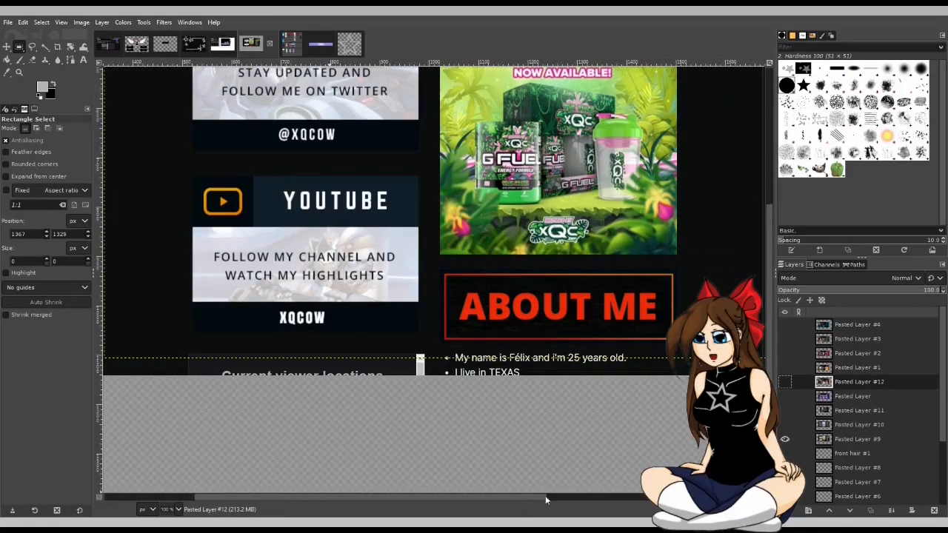
scroll(296, 308, up, 3)
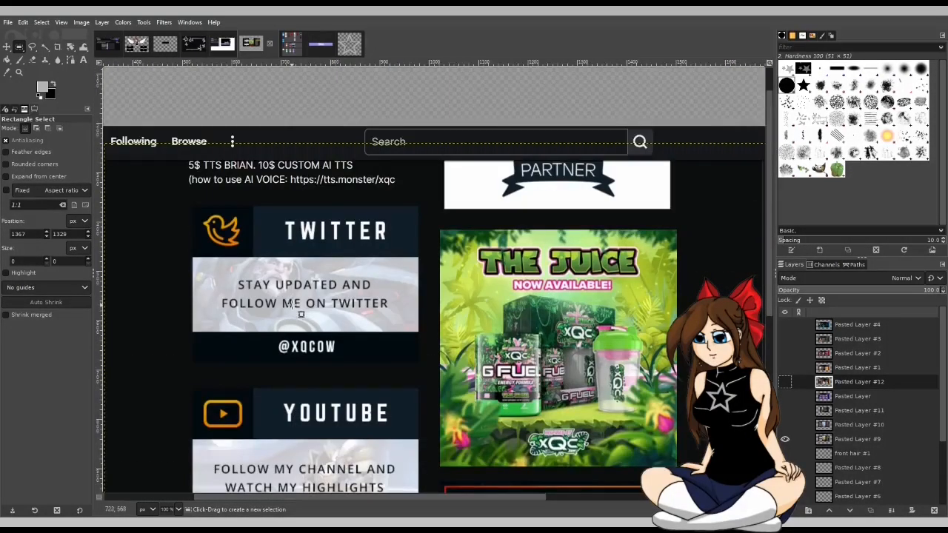
scroll(301, 314, down, 3)
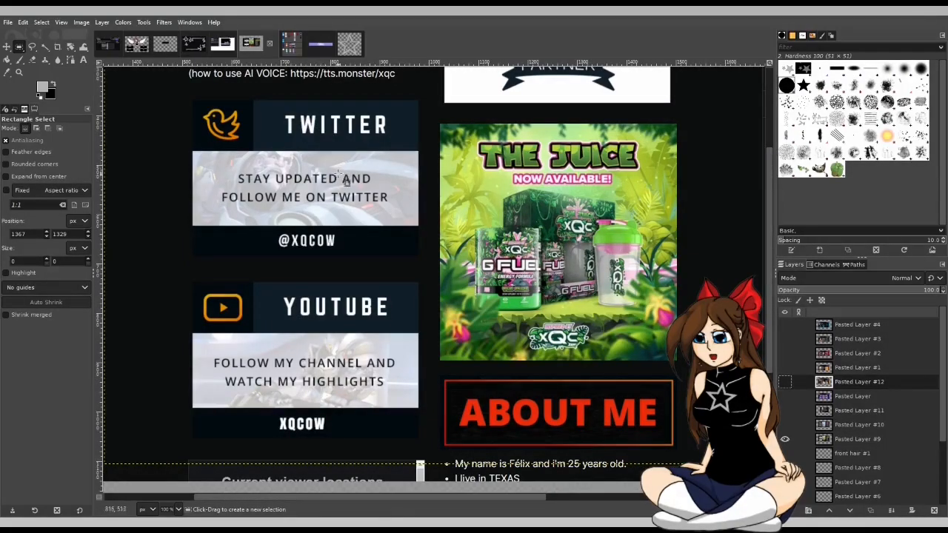
scroll(333, 175, up, 3)
scroll(333, 178, down, 3)
Step: Hide Pasted Layer #9 and bring the whole black panel with the grey frame and stars into view
click(786, 440)
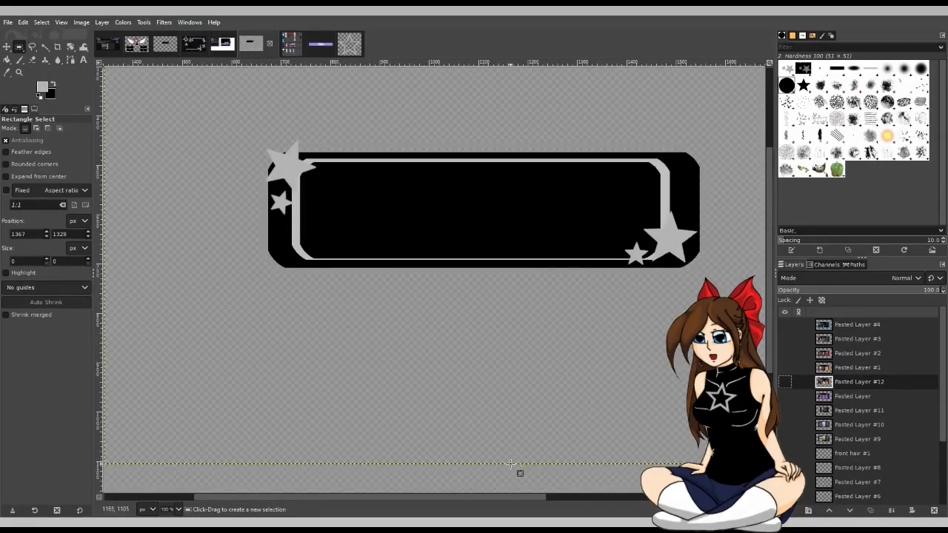
scroll(459, 452, right, 4)
scroll(351, 381, down, 1)
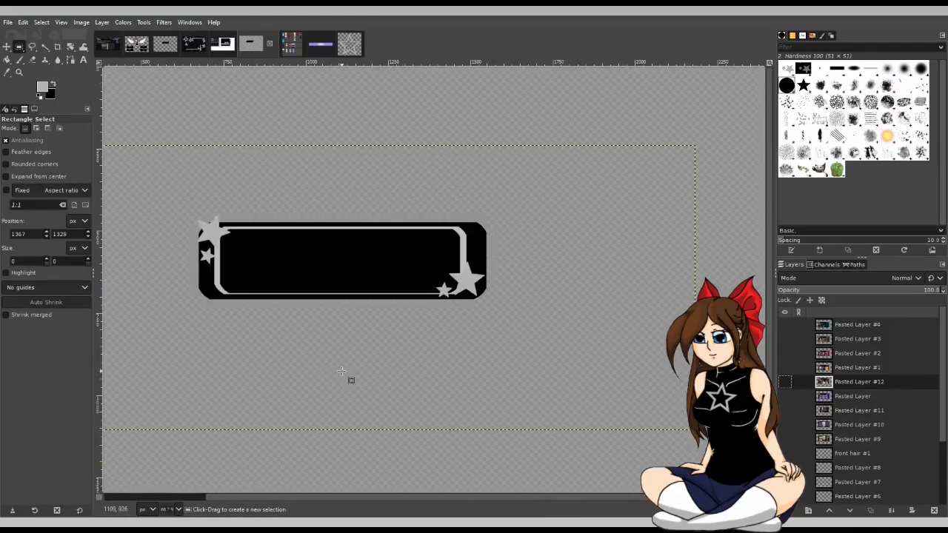
scroll(489, 493, left, 3)
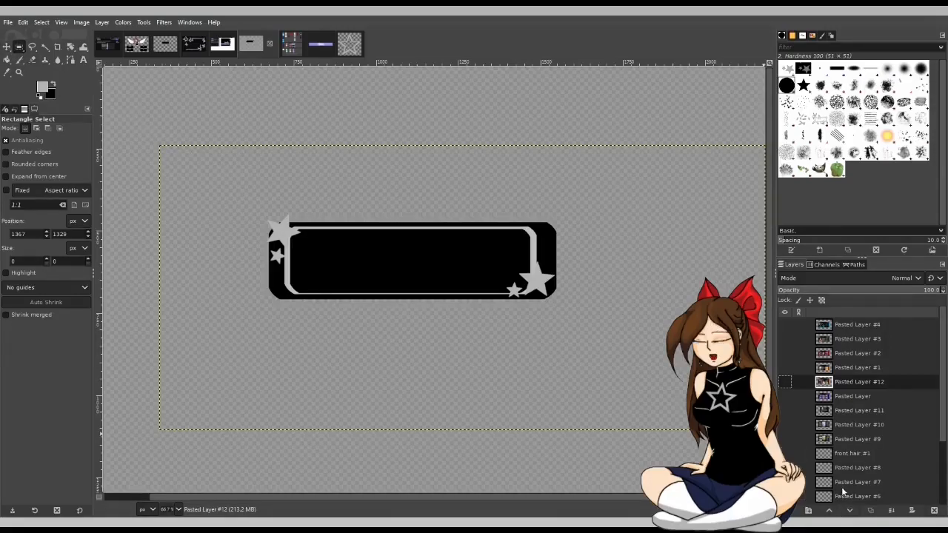
Step: Add a new empty layer directly above the lines copy layer
scroll(841, 486, down, 3)
click(857, 469)
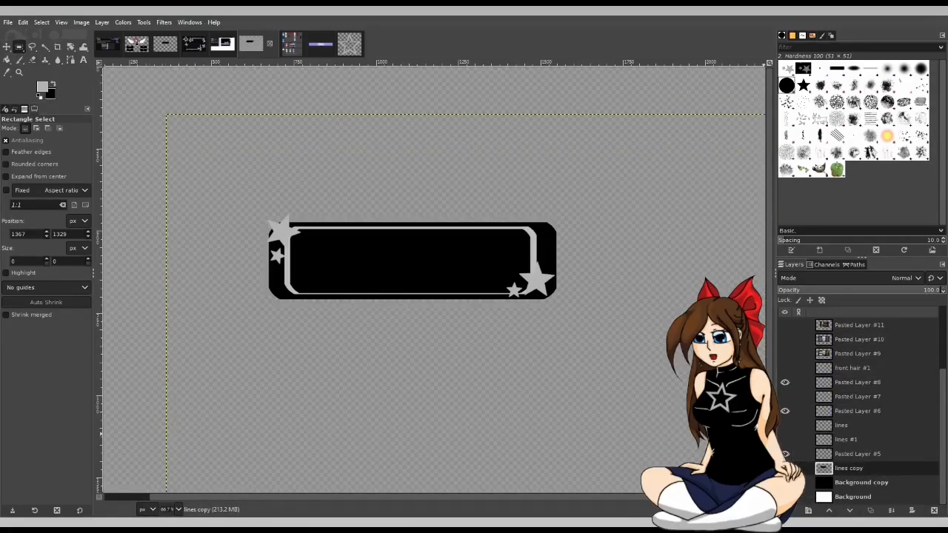
key(shift+ctrl+n)
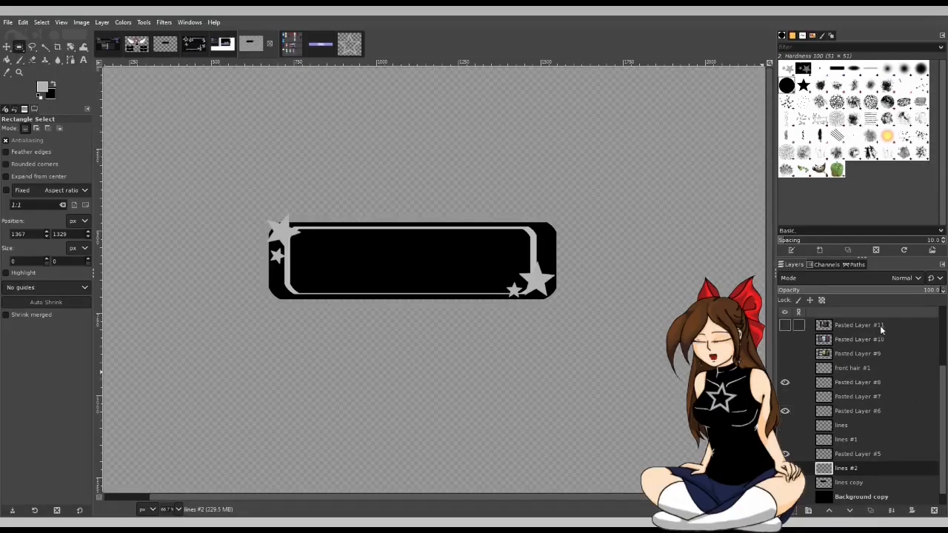
Step: Enclose the black star panel in a rectangular selection of about 954 × 399 px, leaving a margin around it
drag(185, 155, 623, 348)
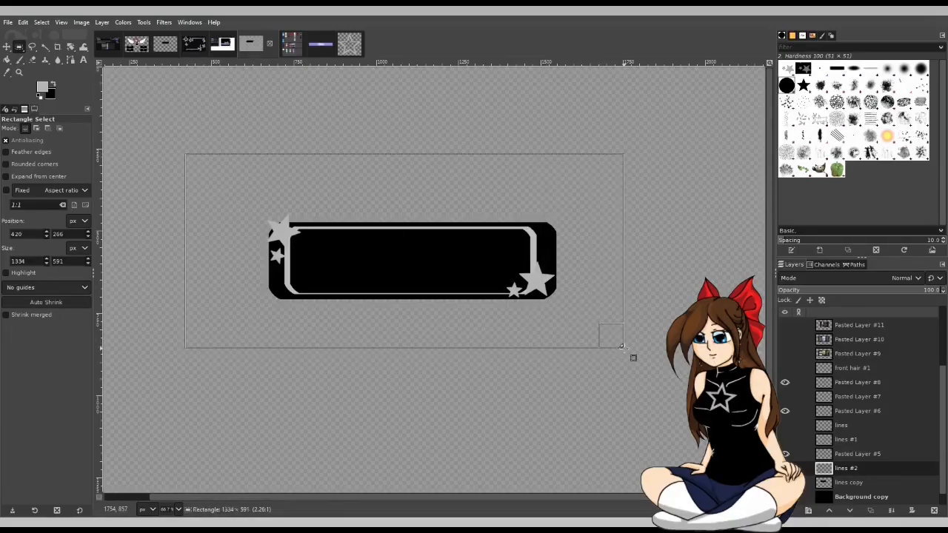
drag(611, 267, 550, 267)
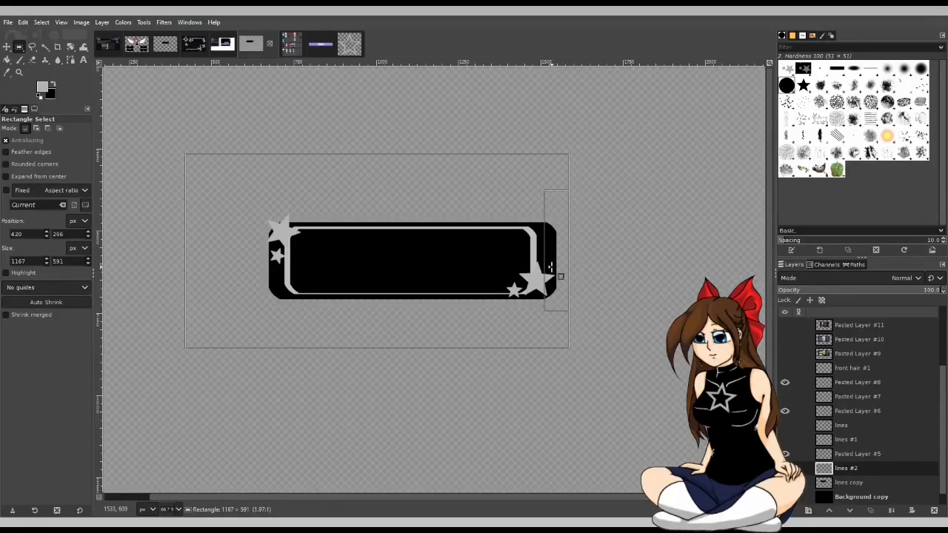
drag(195, 258, 262, 268)
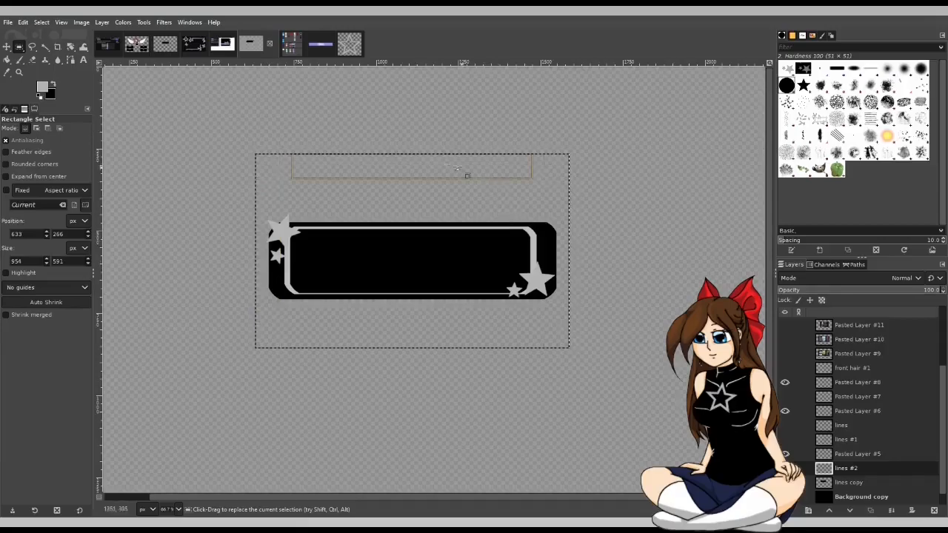
drag(432, 171, 424, 213)
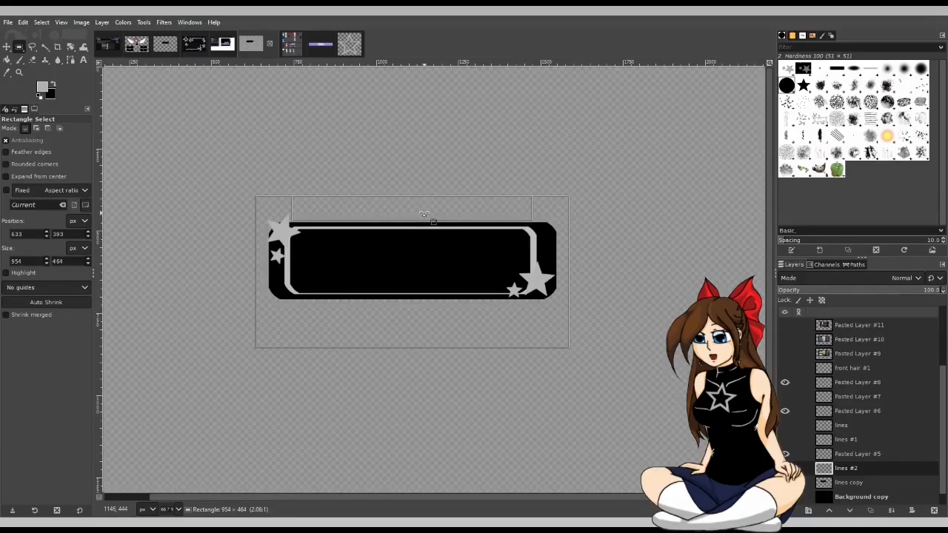
drag(428, 350, 428, 334)
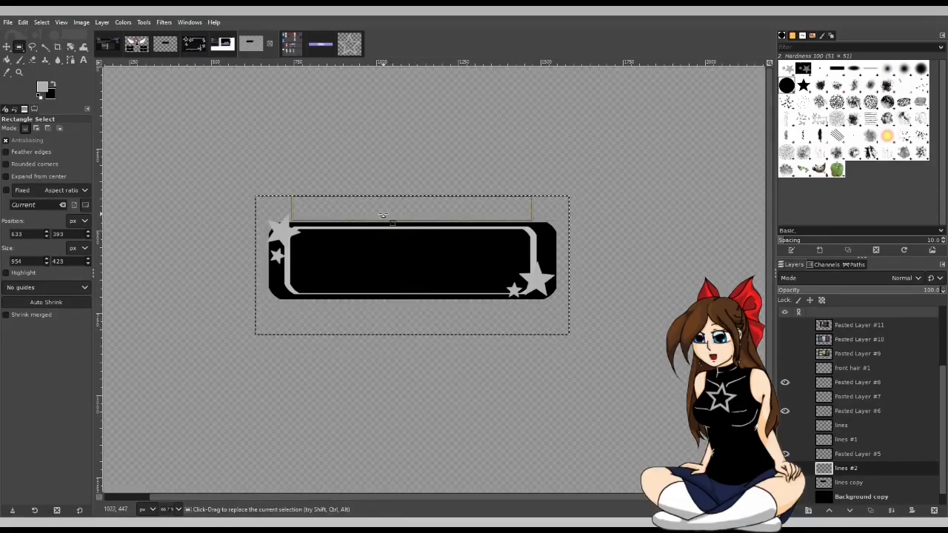
drag(402, 314, 401, 306)
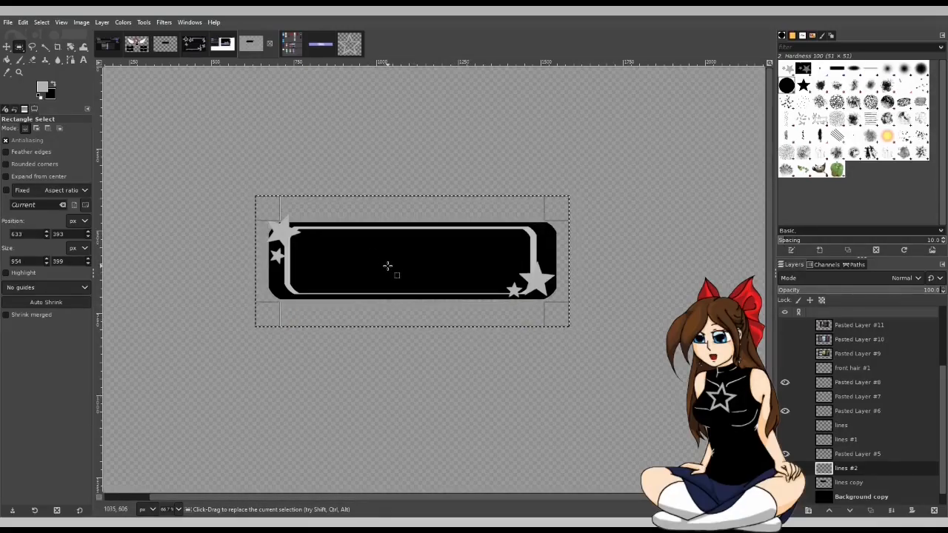
Step: Set a dark red foreground colour and fill the rectangular selection on the new layer with it
click(53, 86)
click(106, 110)
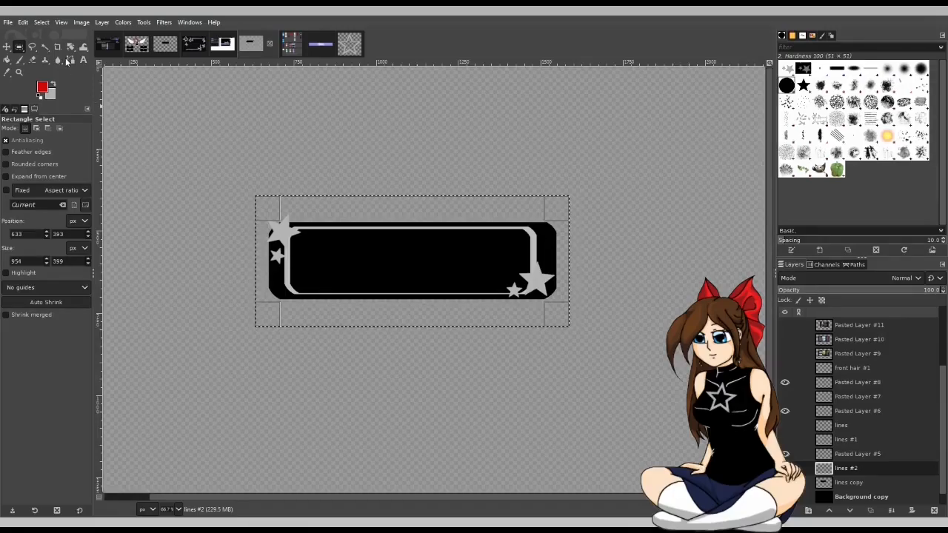
click(87, 109)
key(shift+b)
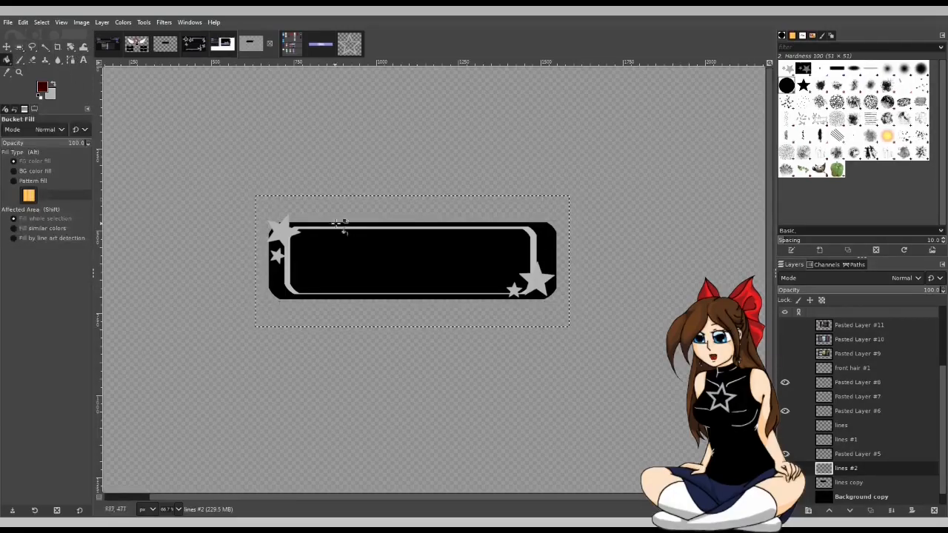
click(296, 201)
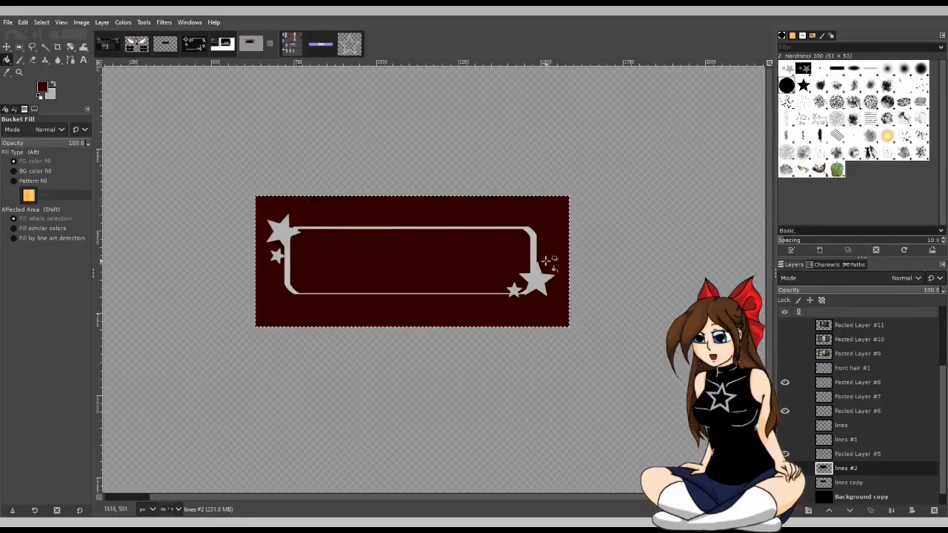
Step: Move the filled layer below lines copy and refill its selection with the near-black page background sampled from 5000 PANEL character LIMIT.png
drag(820, 468, 837, 483)
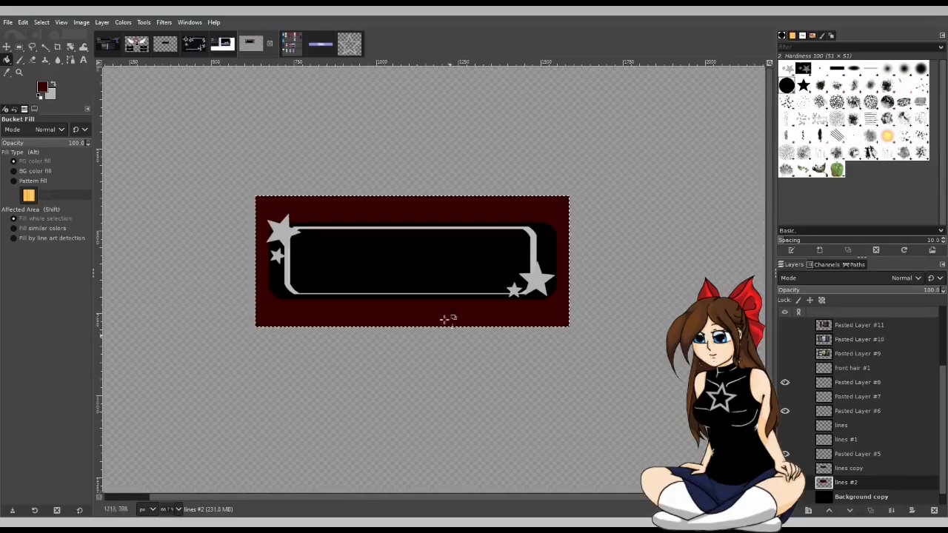
click(106, 43)
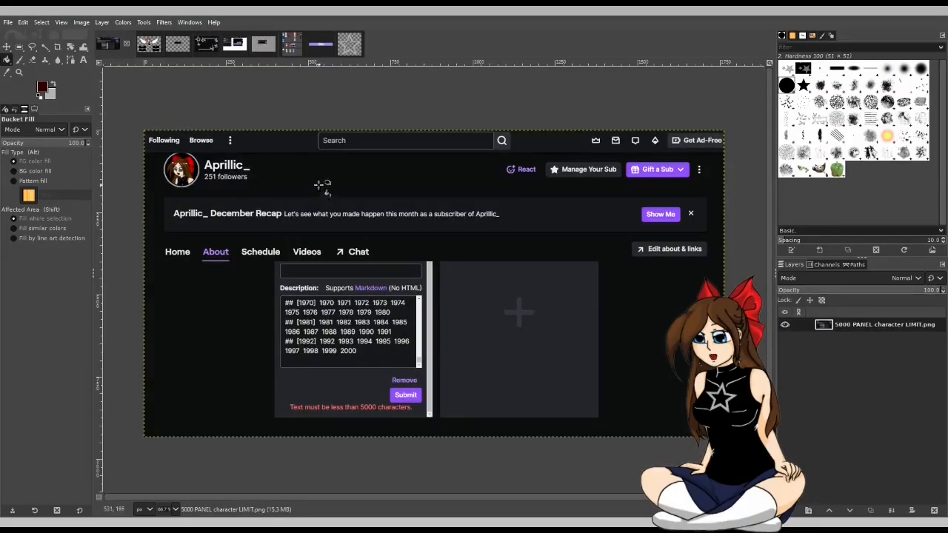
key(o)
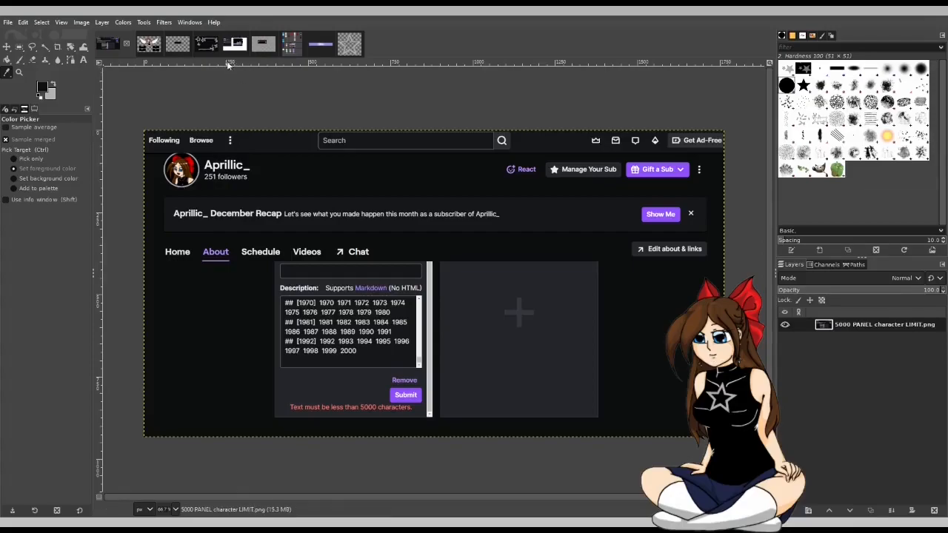
click(257, 46)
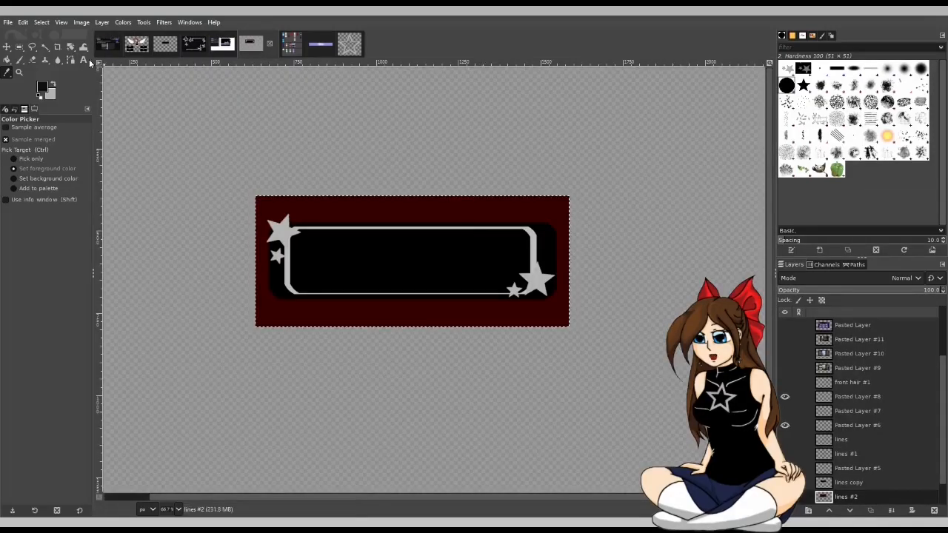
click(7, 59)
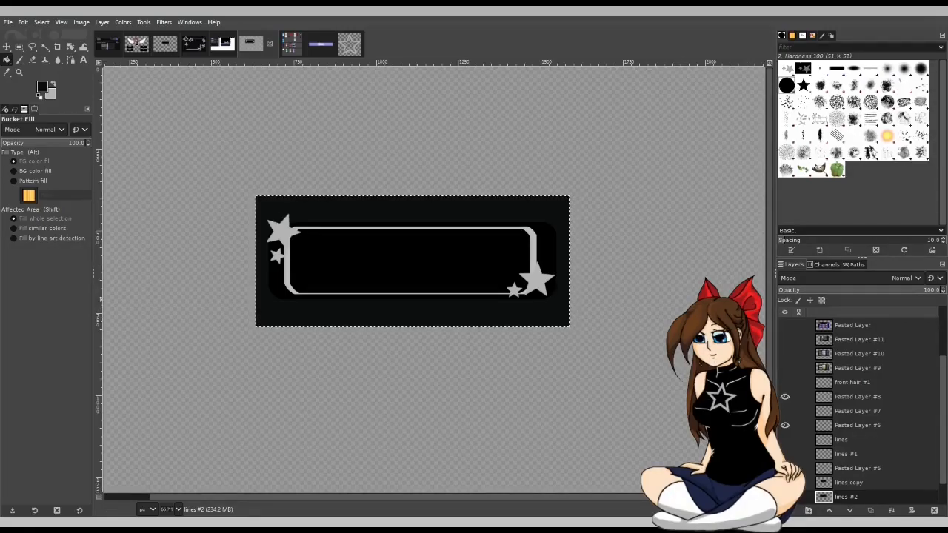
Step: Copy the whole 5000 PANEL character LIMIT.png screenshot, paste it into the star panel image and invert its colours
click(109, 45)
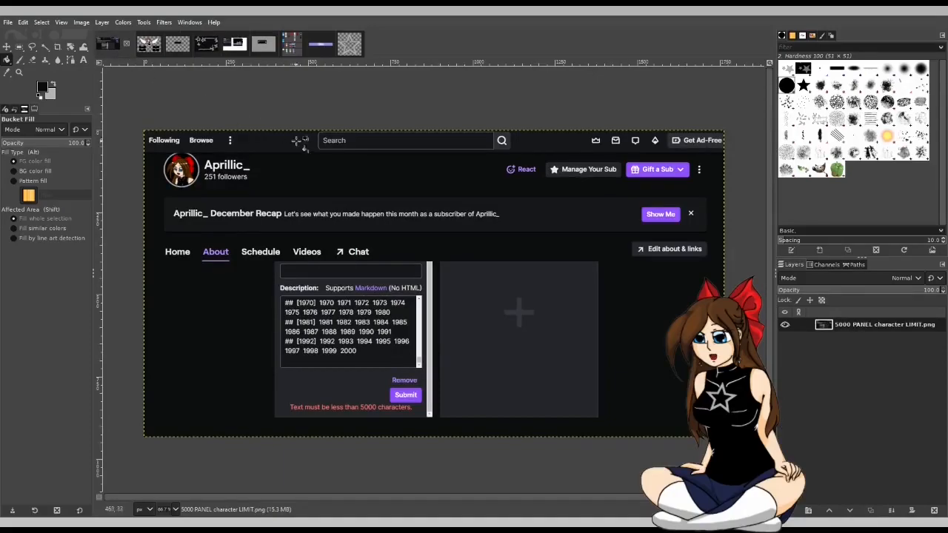
key(ctrl+c)
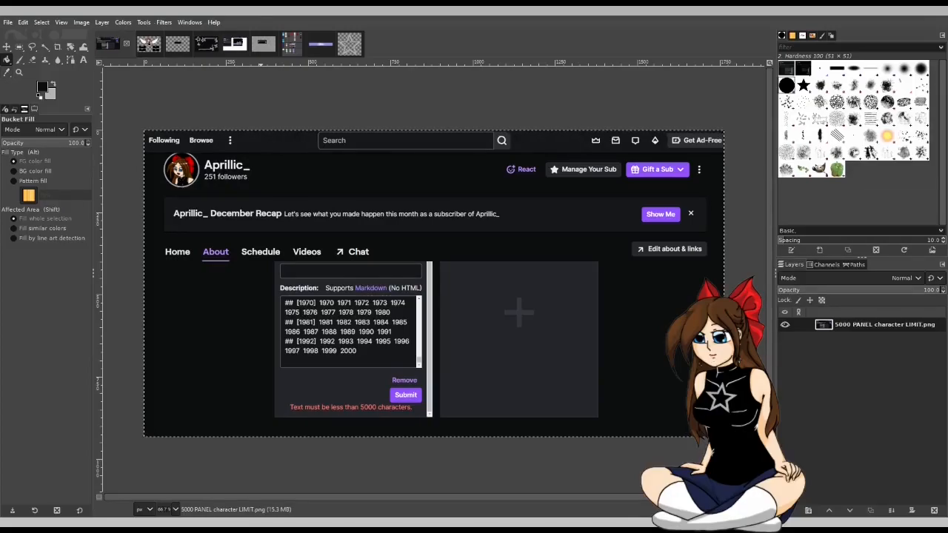
click(259, 46)
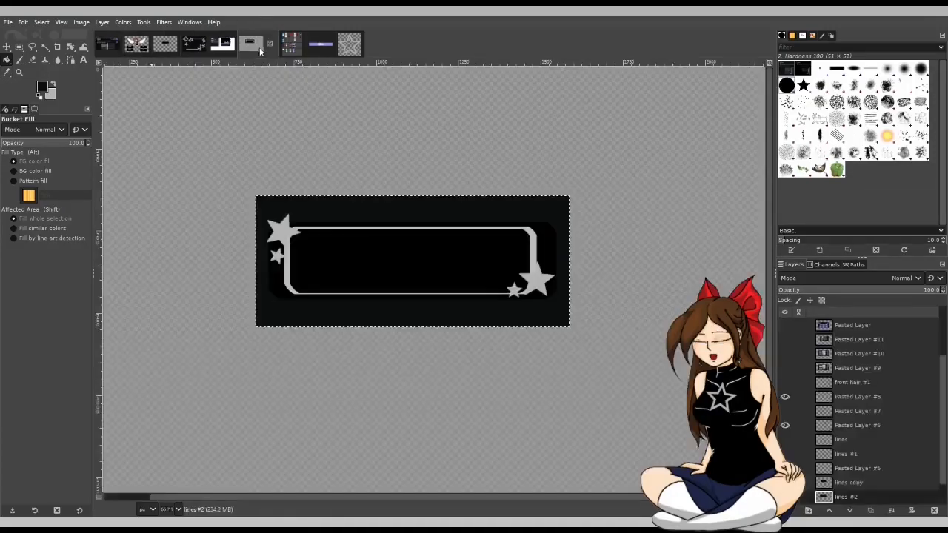
key(ctrl+v)
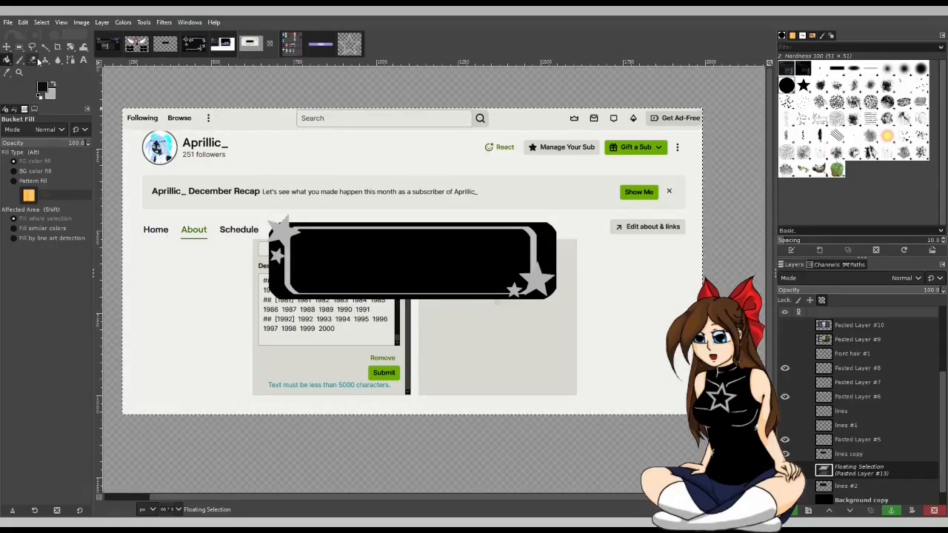
Step: Sample the near-white background of the inverted screenshot as foreground colour, then turn the floating selection into its own hidden layer
key(o)
click(291, 148)
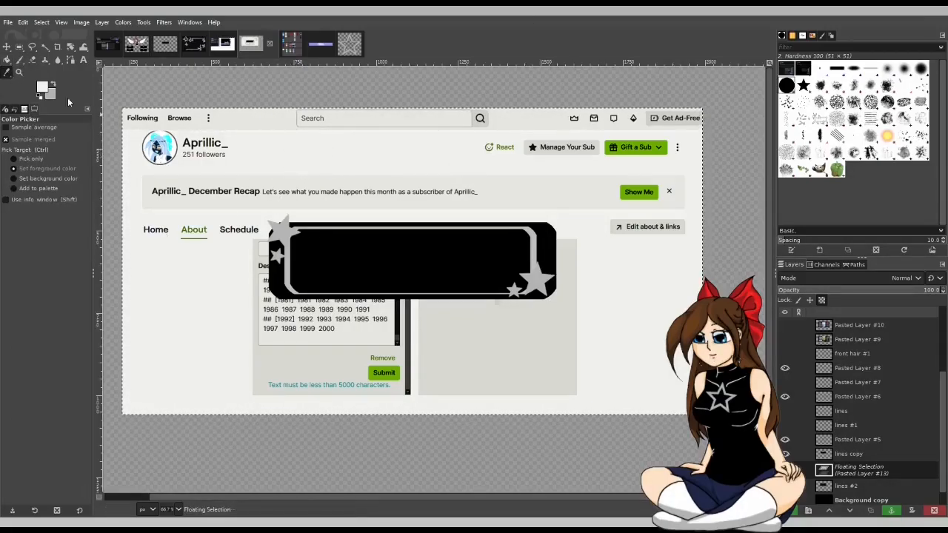
click(808, 511)
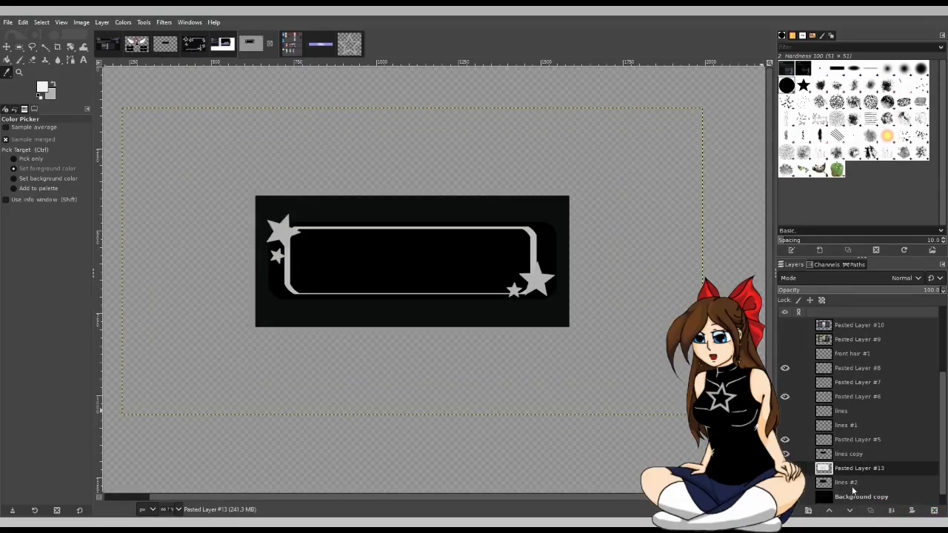
Step: Duplicate the lines #2 layer that holds the near-black backdrop
click(857, 484)
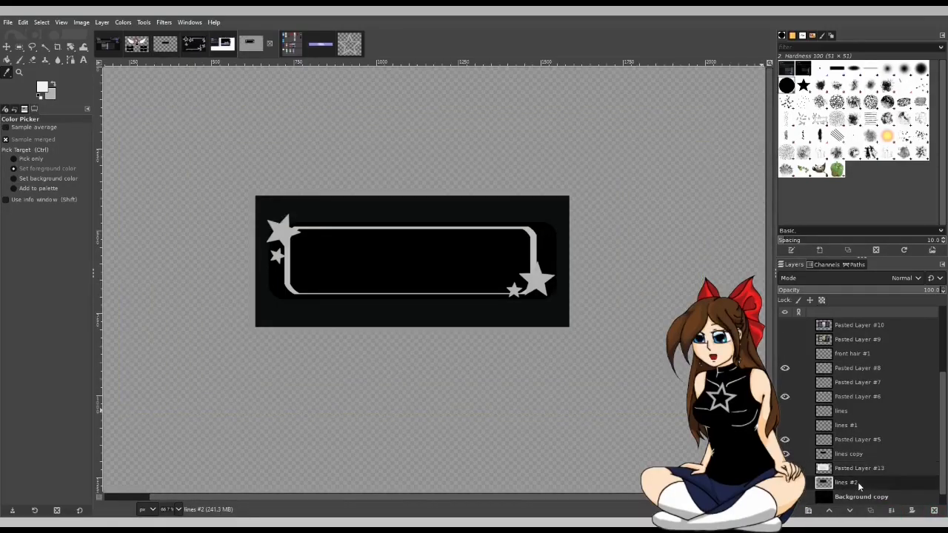
key(ctrl+shift+d)
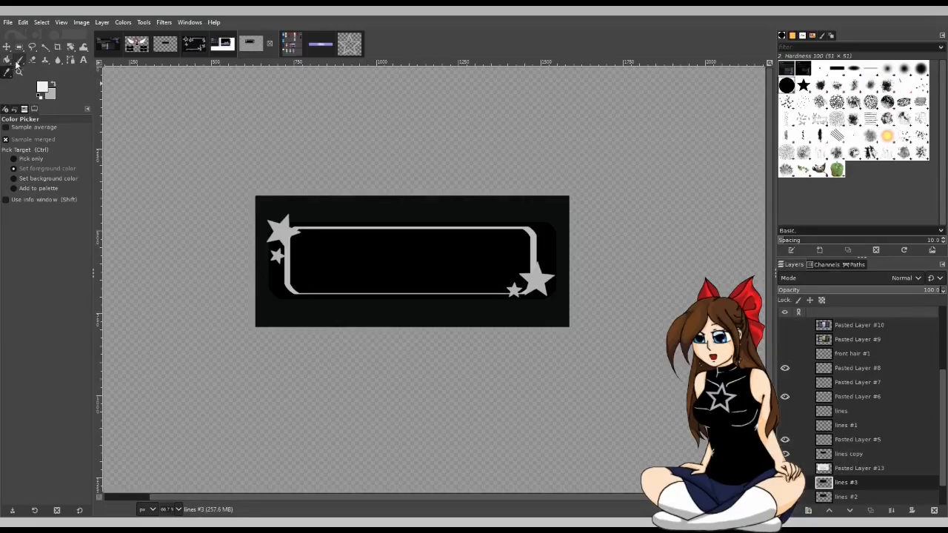
Step: Select the near-black backdrop on the lines #3 layer with Fuzzy Select and fill it with the near-white foreground colour
click(47, 49)
click(341, 202)
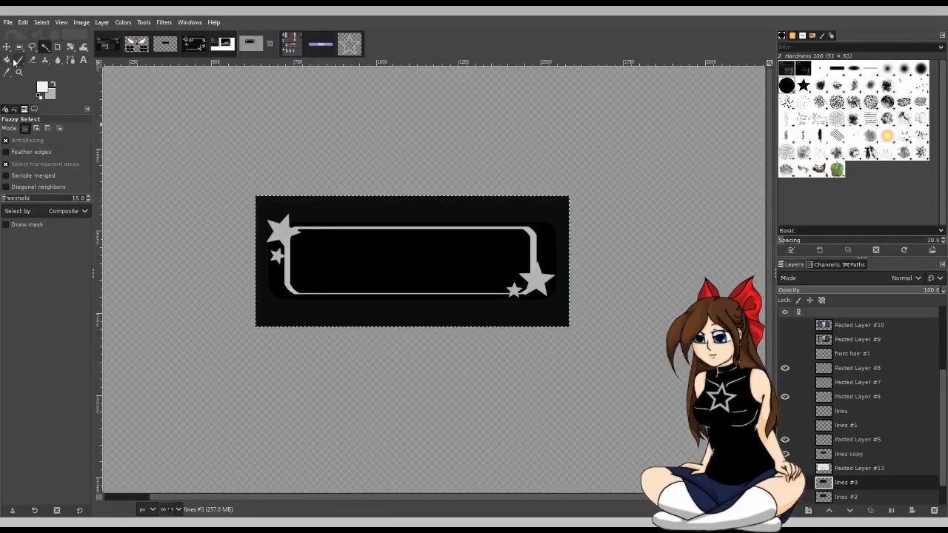
click(8, 60)
click(375, 207)
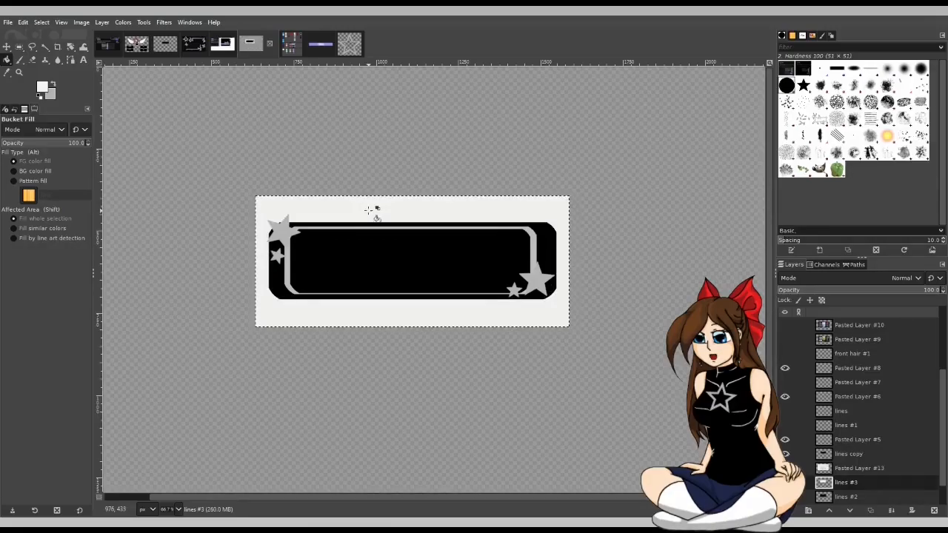
Step: Rename the lines #2 layer as DARK MODE and the lines #3 layer as LIGHT MODE
click(852, 497)
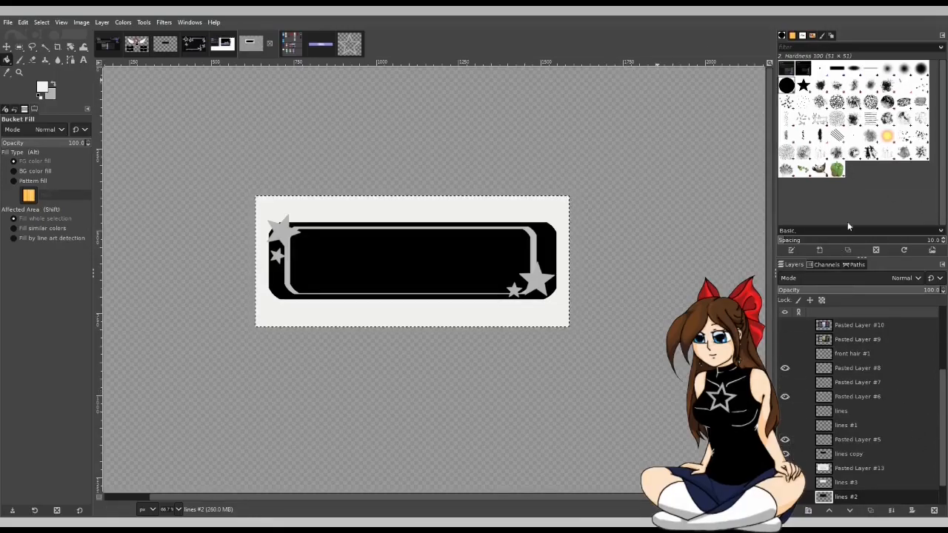
click(849, 485)
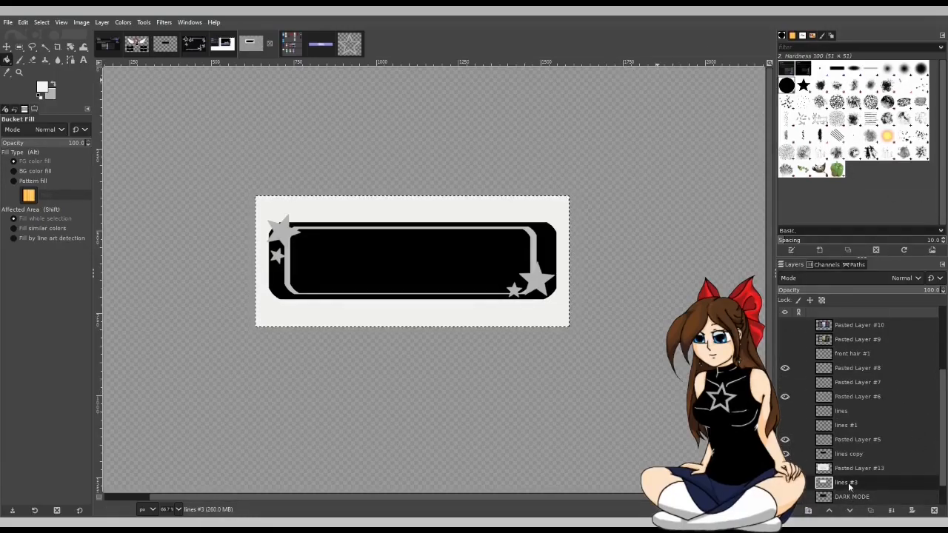
double_click(848, 482)
key(ctrl+v)
double_click(840, 482)
text(LIGHT)
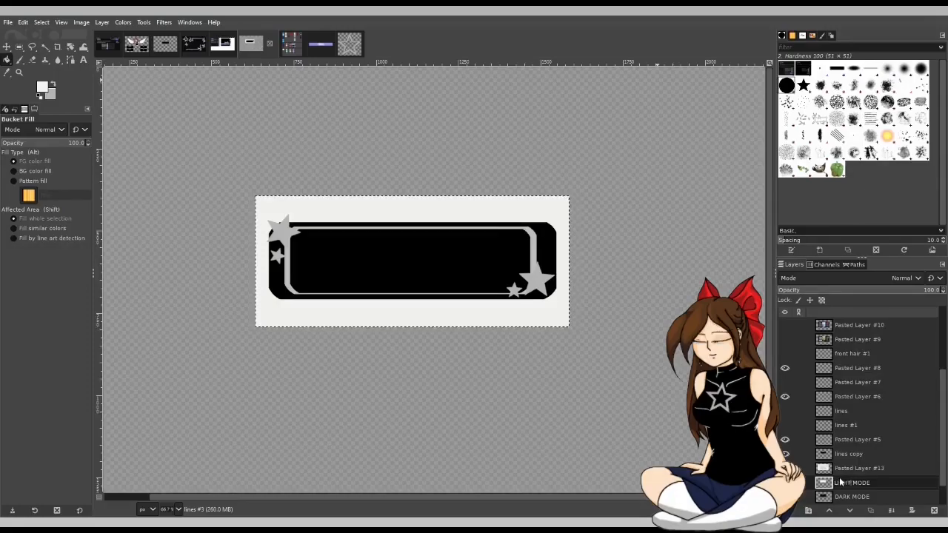
key(Return)
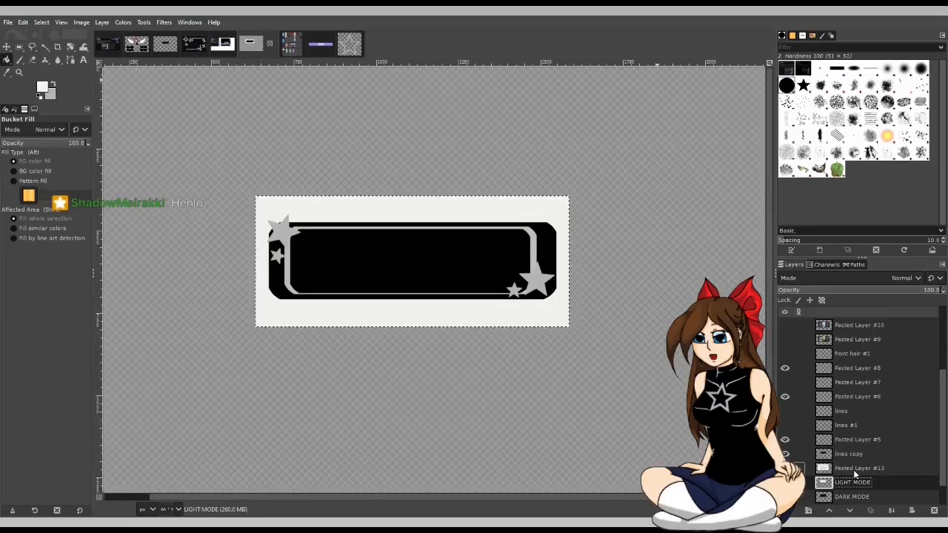
Step: Show Pasted Layer #13 to check that it holds the inverted screenshot, and delete it
click(785, 468)
click(851, 469)
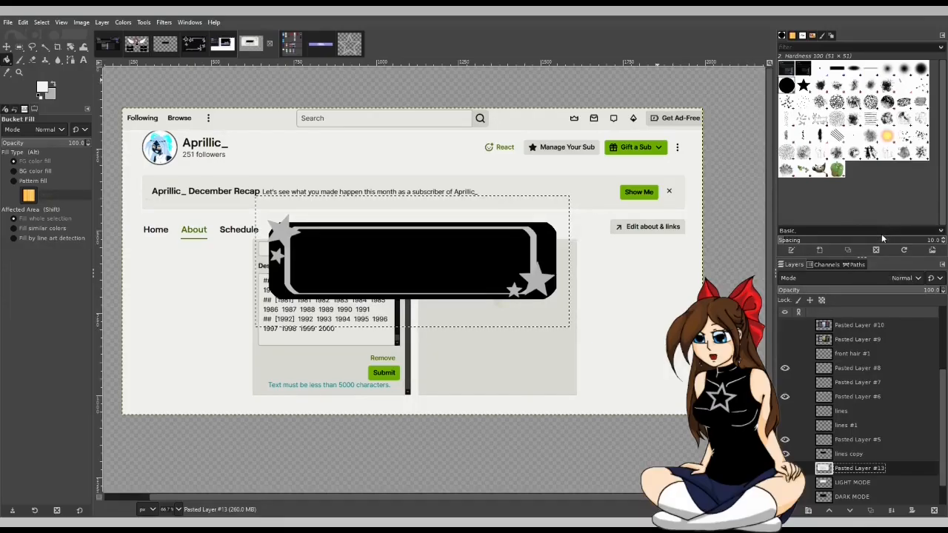
click(934, 510)
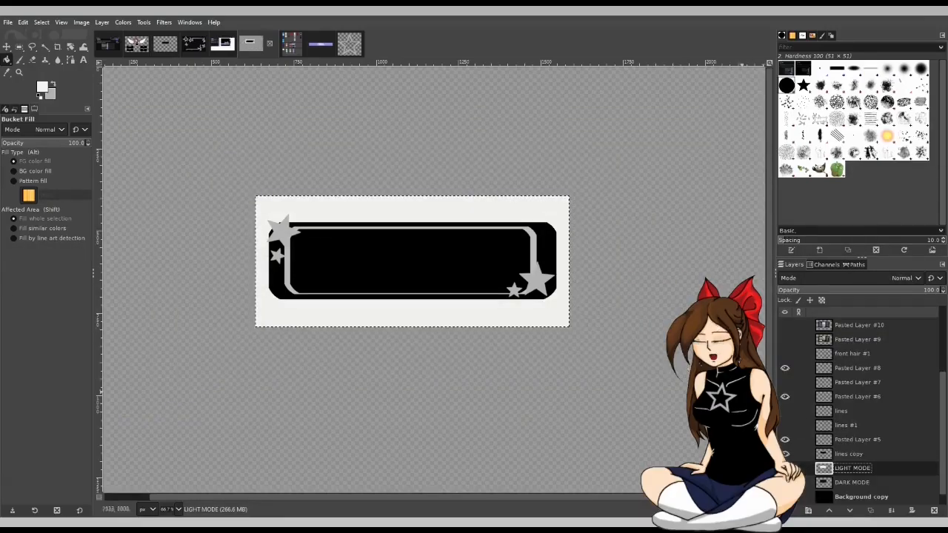
Step: Rename the front hair #1 layer as HOLO STAR
scroll(852, 444, up, 5)
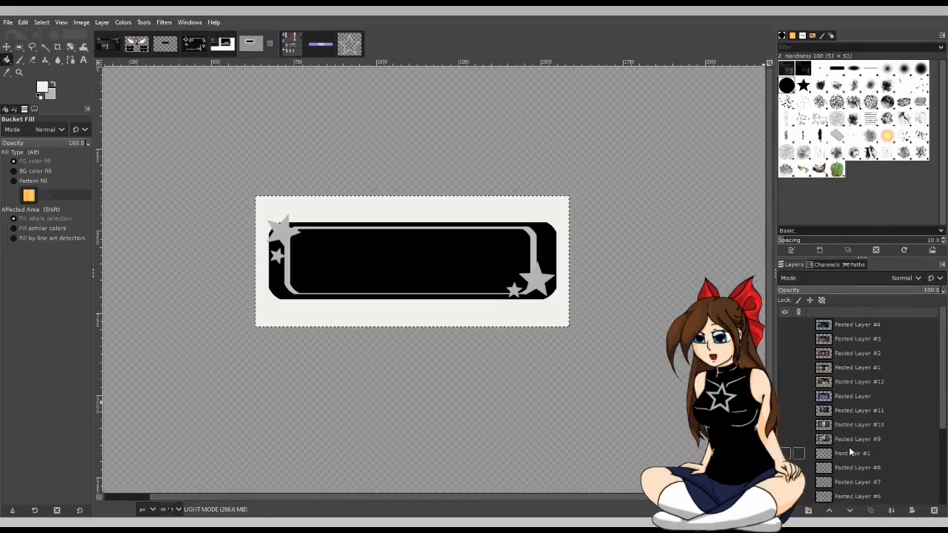
scroll(852, 448, down, 1)
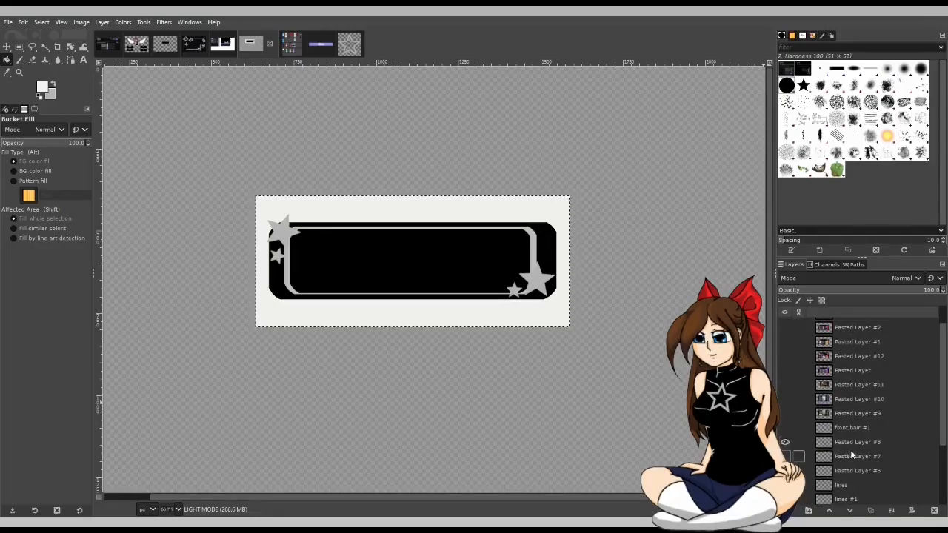
click(786, 428)
click(854, 431)
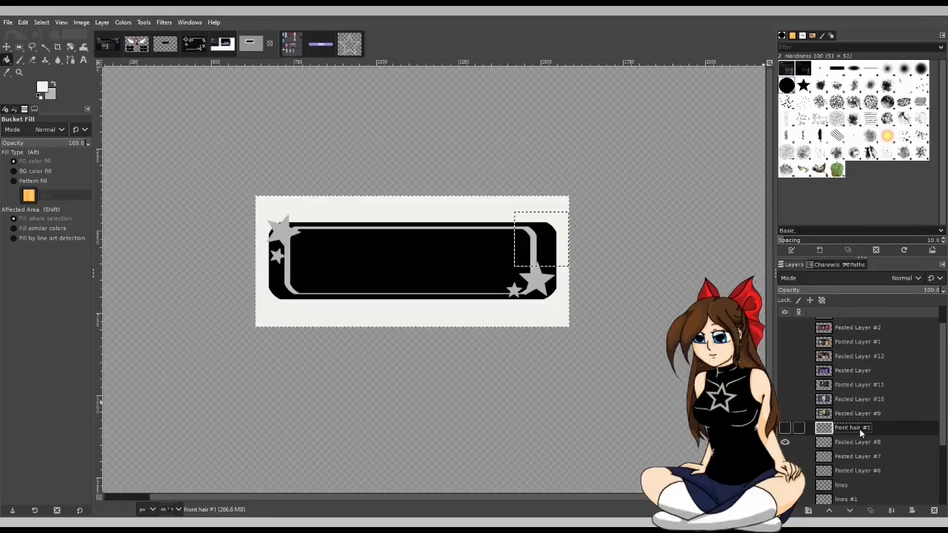
double_click(859, 429)
text(HOLO STAR)
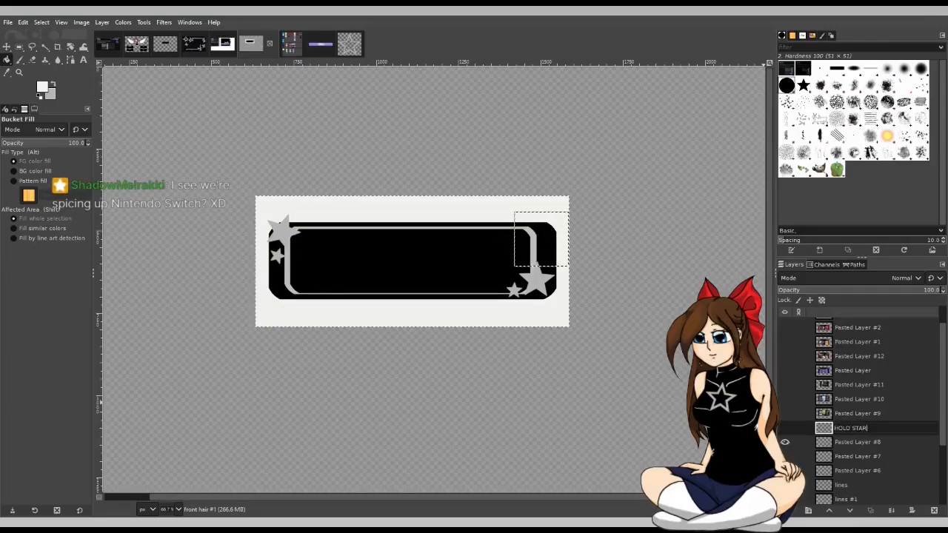
key(Return)
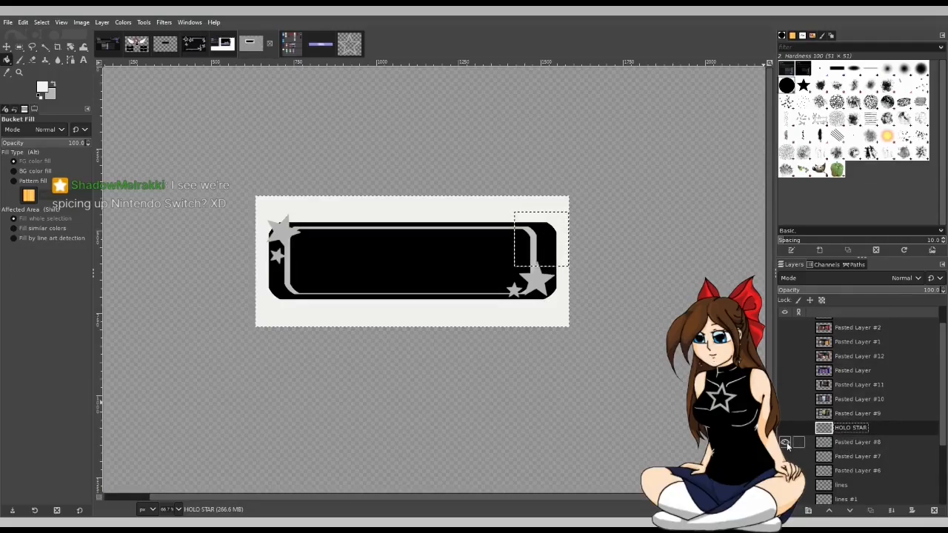
Step: Rename Pasted Layer #8 as FLIPPEWD
double_click(853, 442)
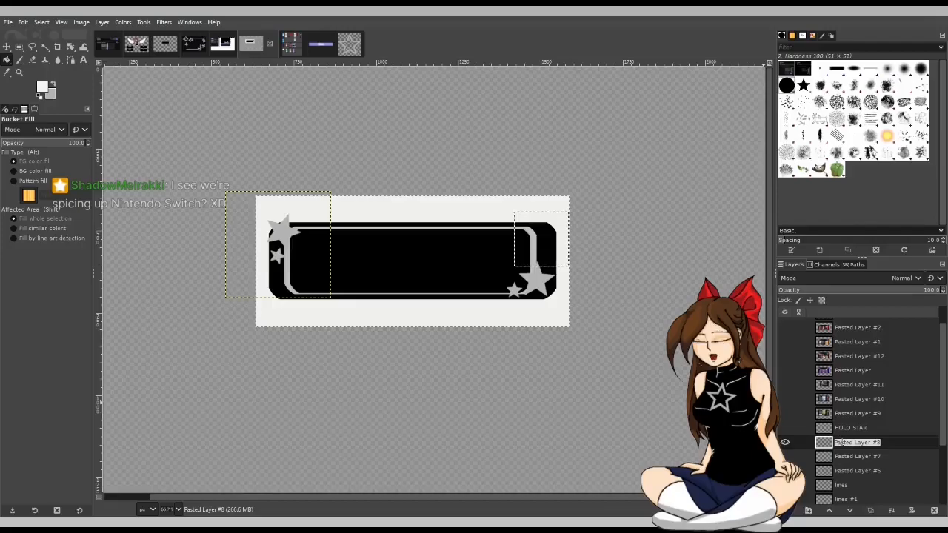
text(JPPEWD)
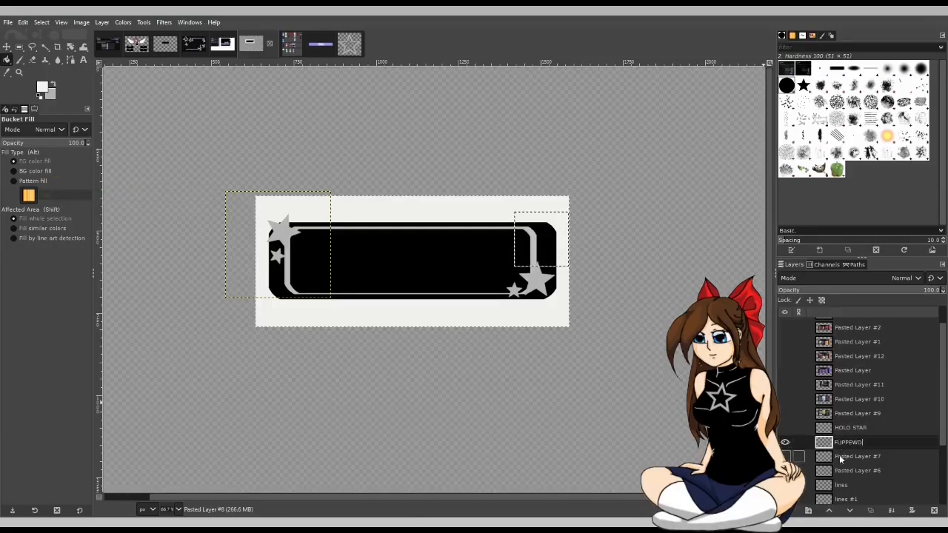
key(Return)
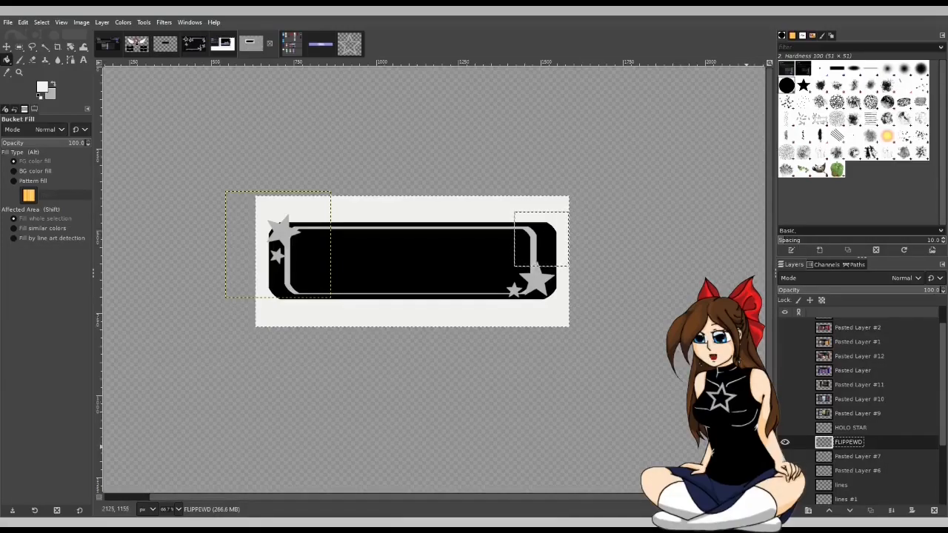
Step: View the 5000 PANEL character LIMIT.png screenshot and the !Bits banner image, and return to the star panel image
click(108, 46)
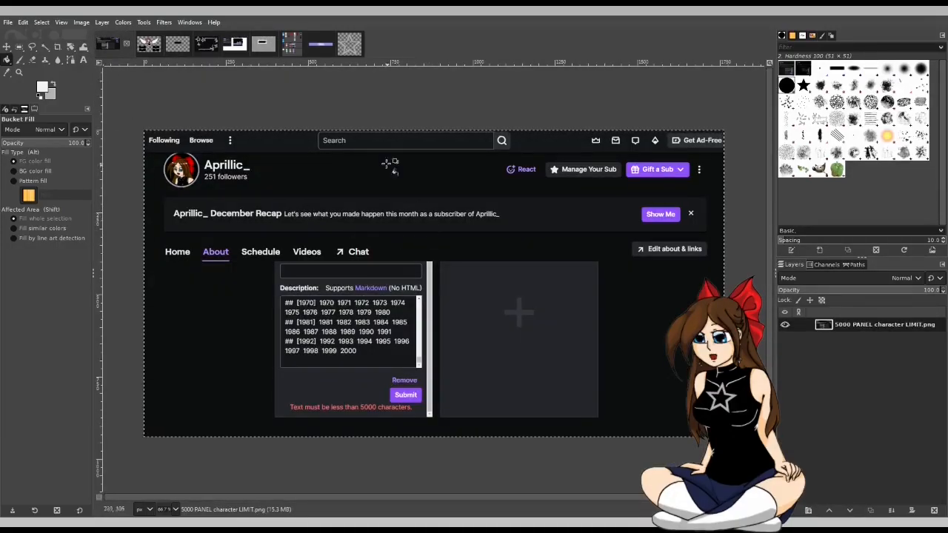
click(321, 44)
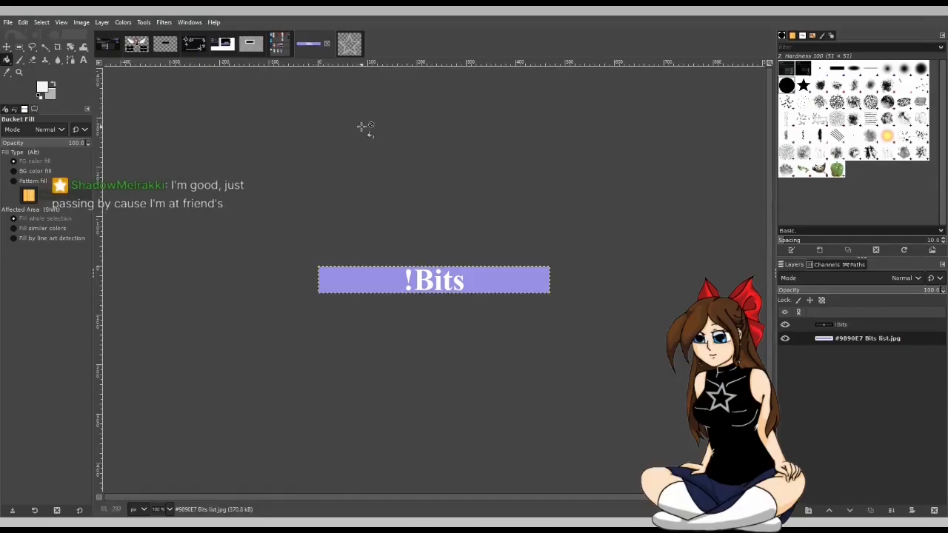
click(251, 49)
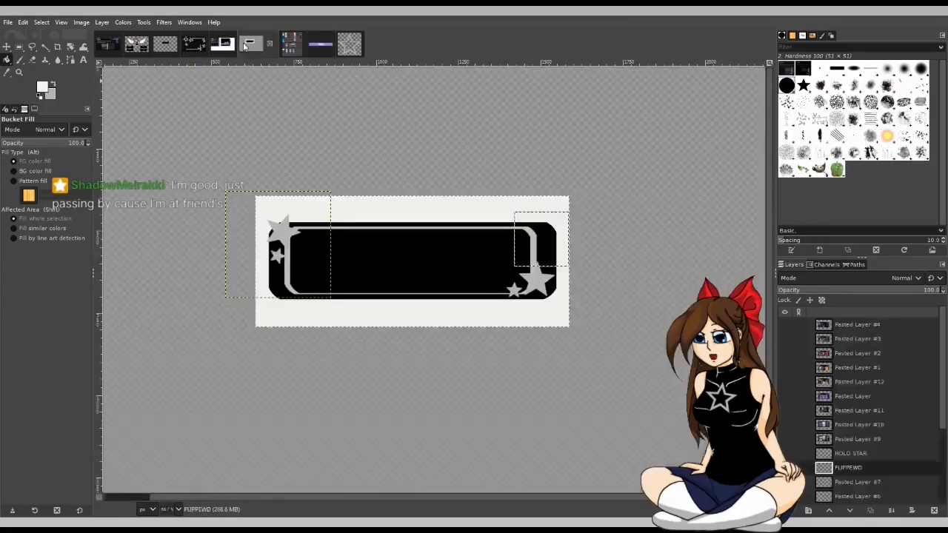
Step: Examine the example Twitch panels on Pasted Layer #4, #3, Pasted Layer and #9 one at a time, and compare with the !Bits banner
click(786, 325)
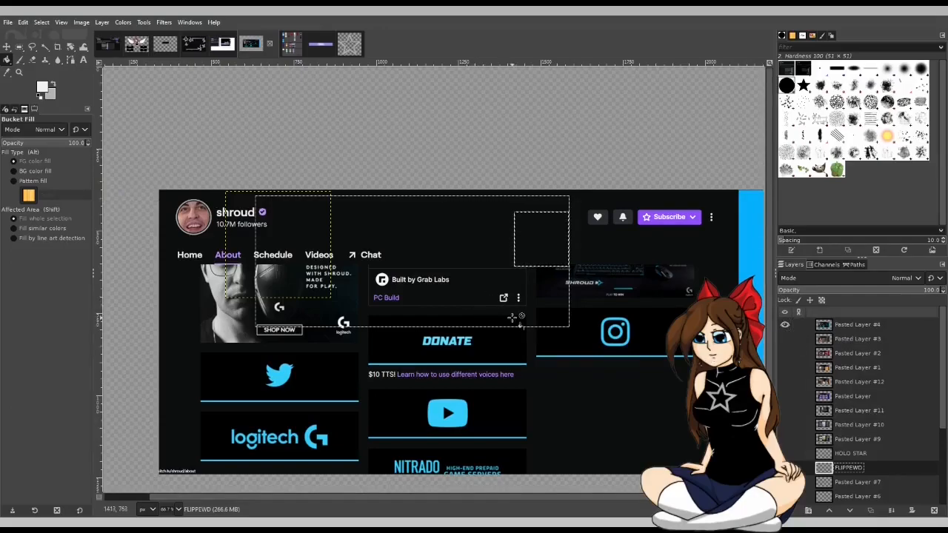
click(893, 327)
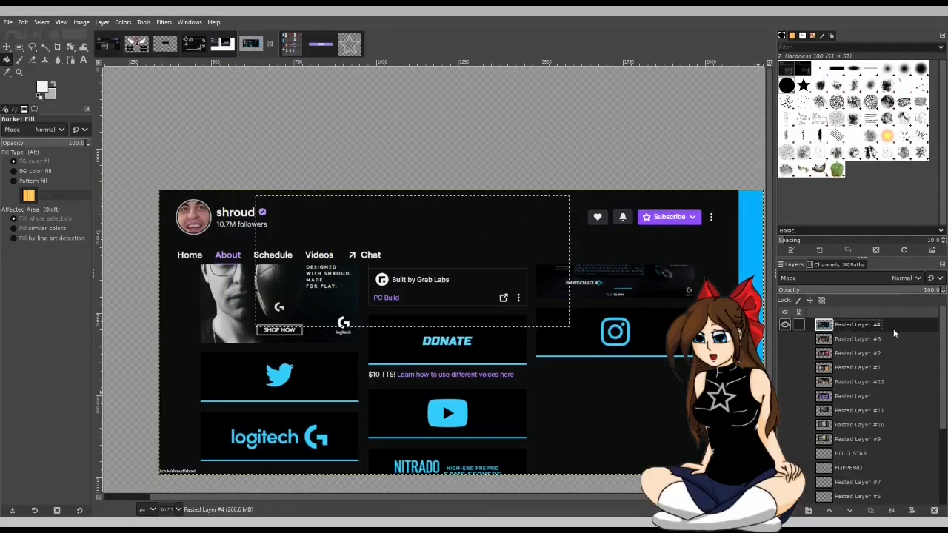
click(44, 45)
scroll(203, 158, down, 3)
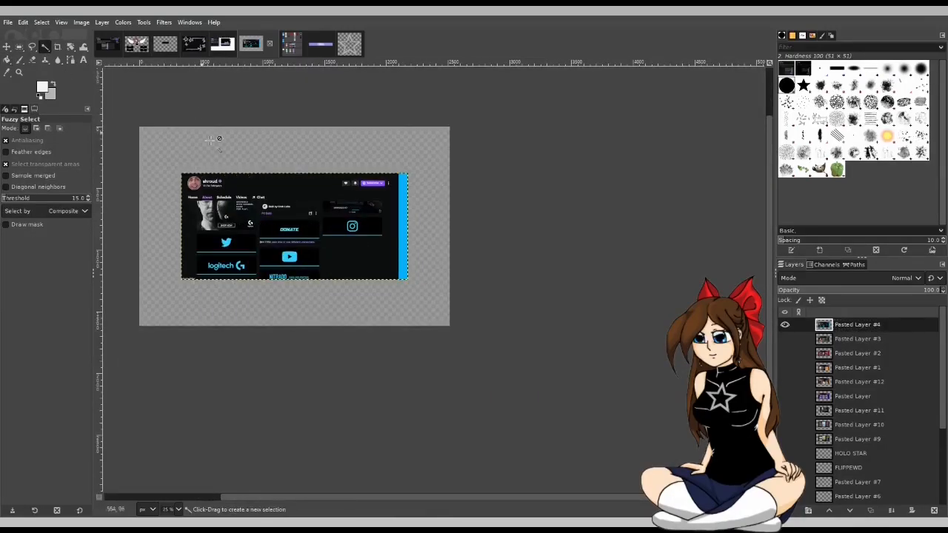
scroll(205, 131, up, 2)
scroll(227, 208, up, 1)
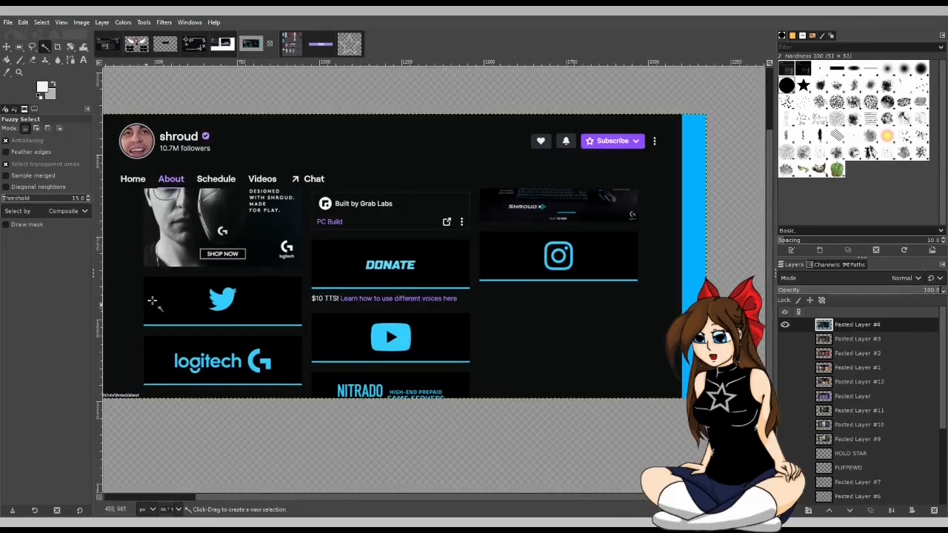
click(785, 339)
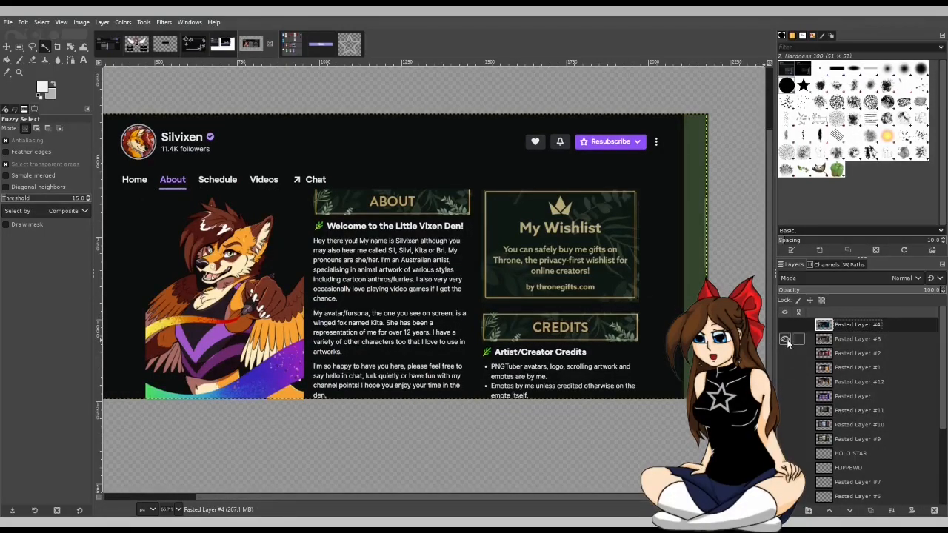
click(786, 340)
click(787, 397)
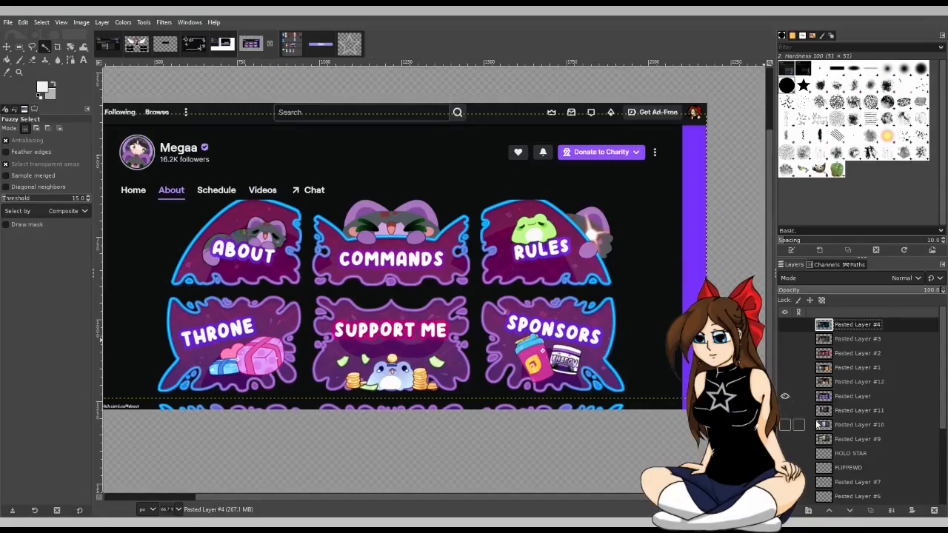
click(787, 397)
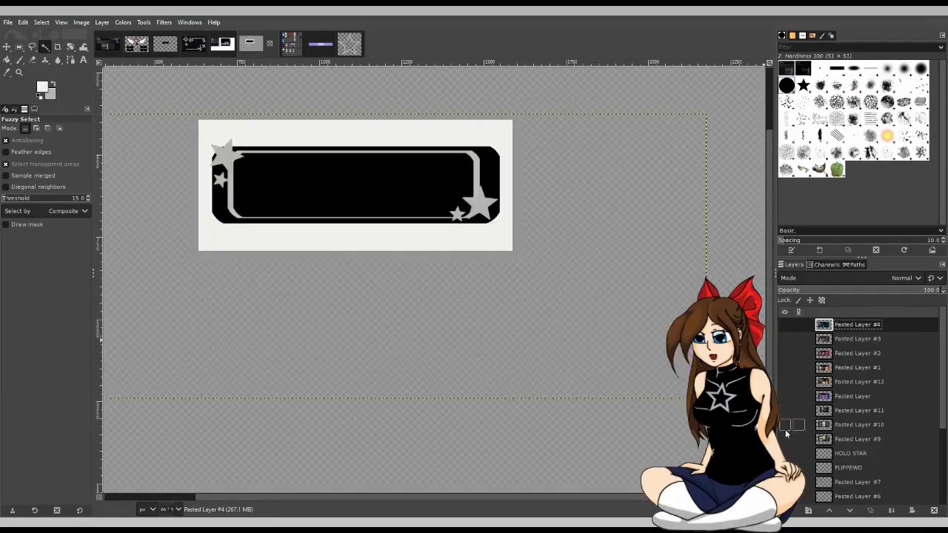
click(788, 439)
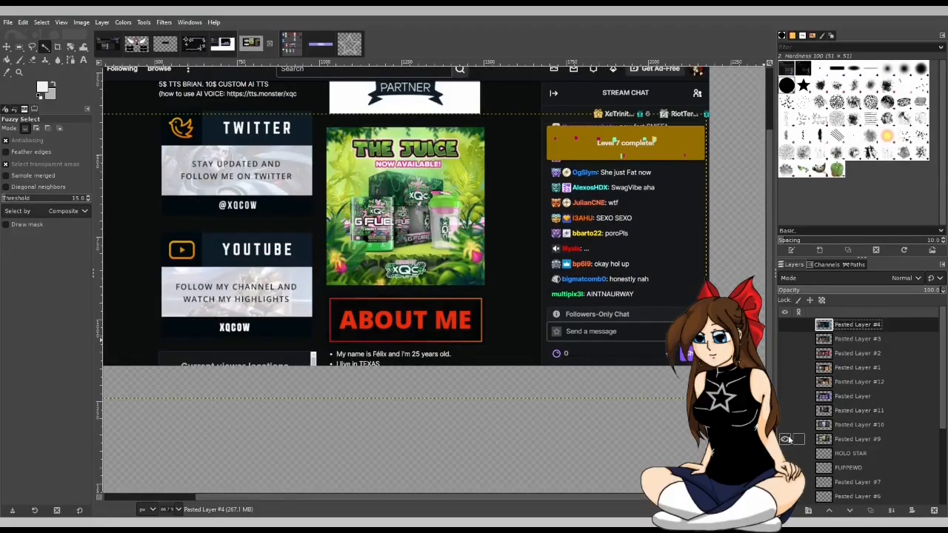
click(787, 440)
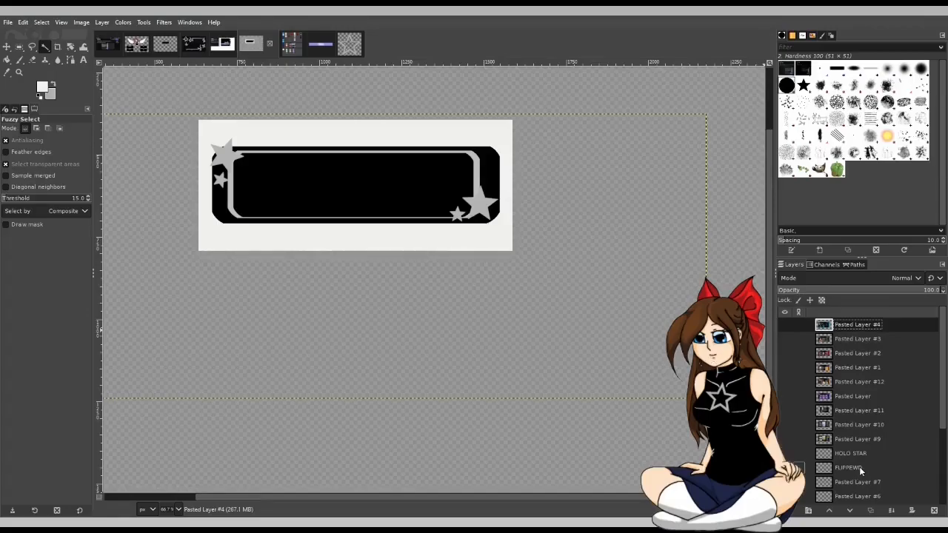
click(315, 45)
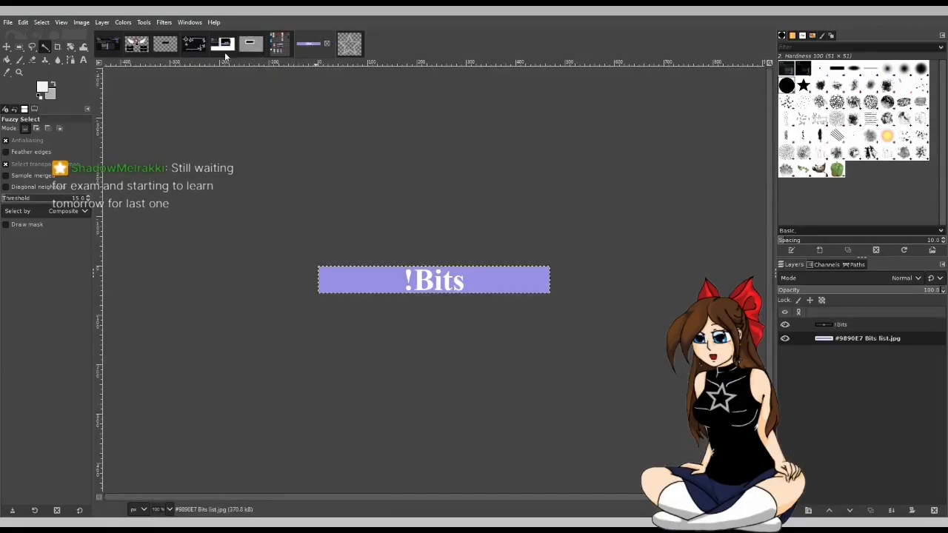
click(249, 49)
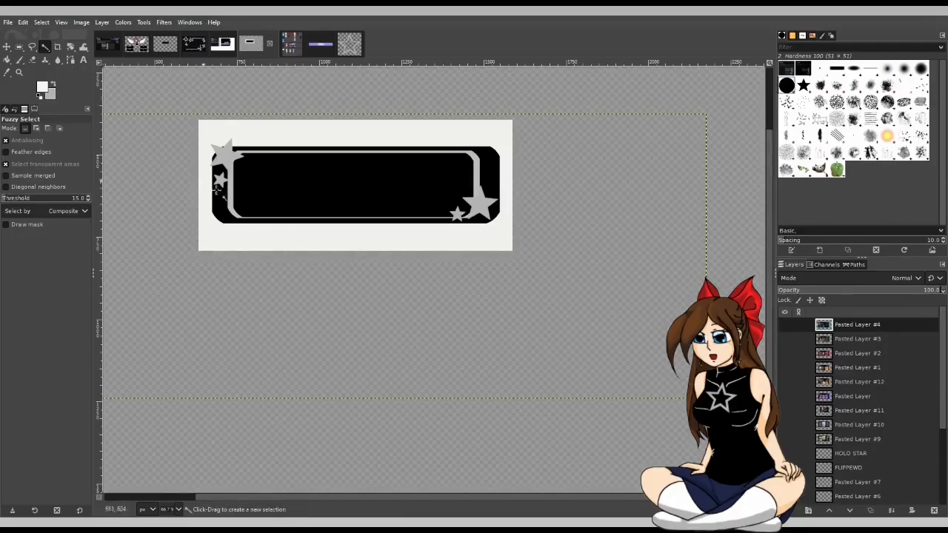
Step: Hide the FLIPPEWD layer and show Pasted Layer #7 to swap the star decoration at the panel's left end
scroll(874, 476, down, 2)
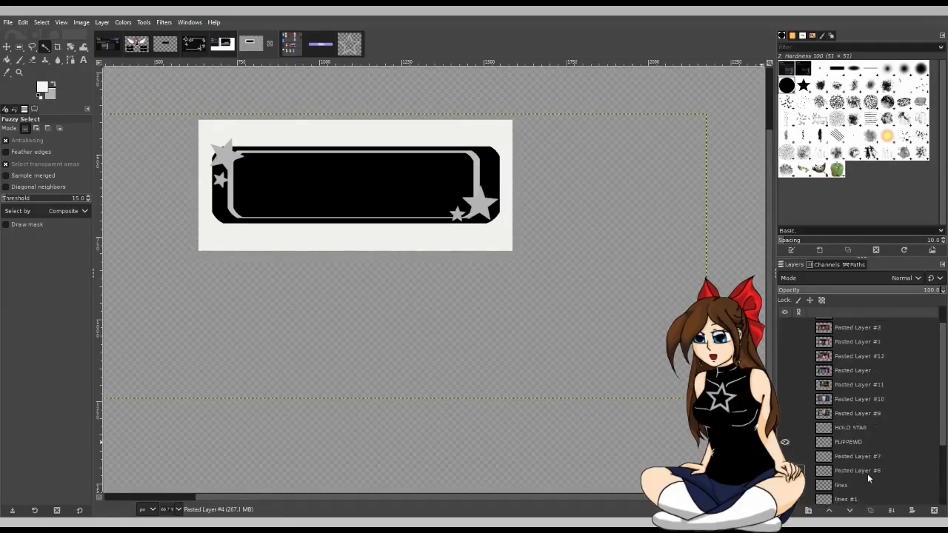
scroll(872, 478, down, 3)
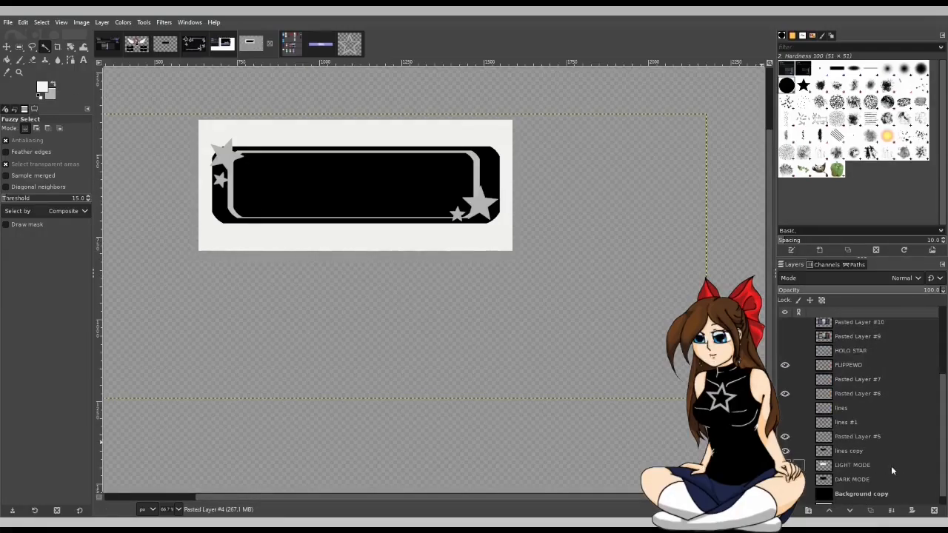
click(784, 366)
click(784, 380)
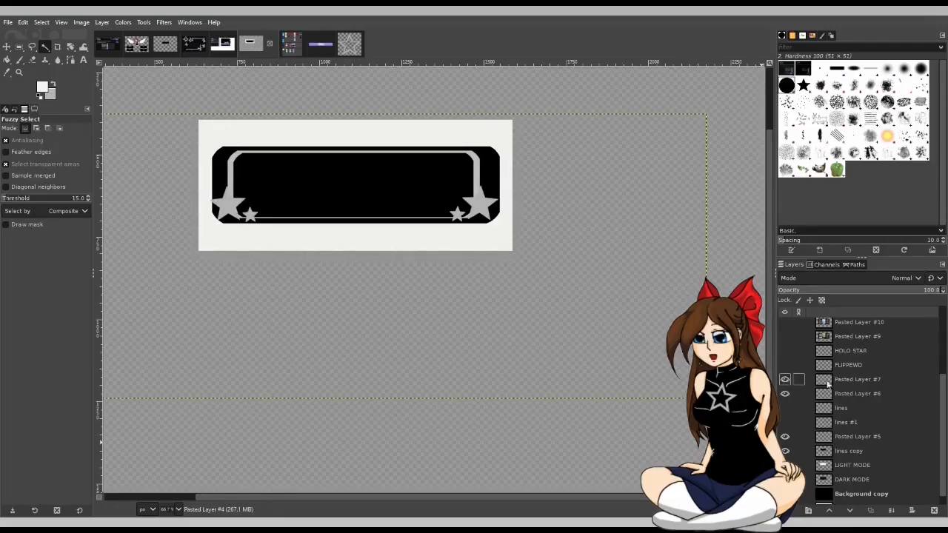
Step: Rename the FLIPPEWD layer as FLIPPED UPSIDEDOWN
click(852, 365)
double_click(855, 368)
drag(864, 366, 852, 366)
text(D LI)
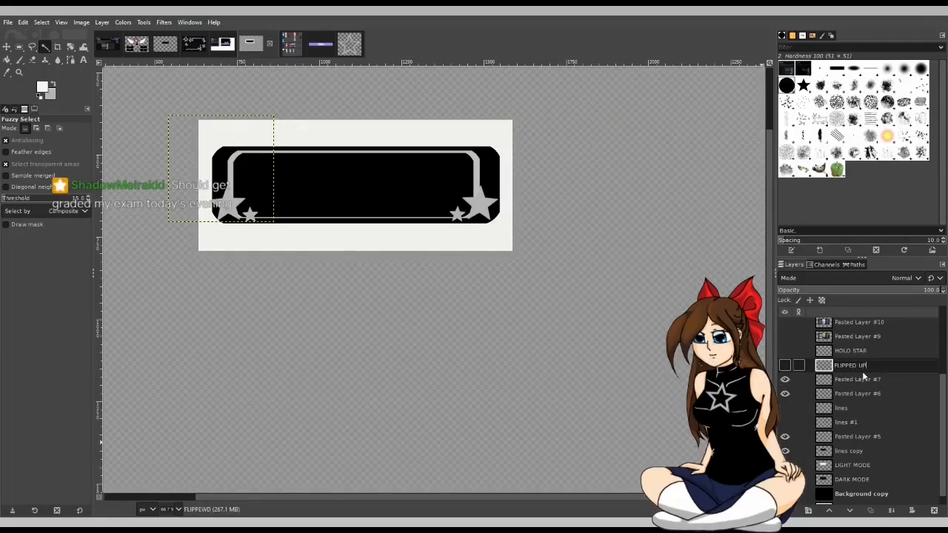
text(PSIDEDOWN)
key(Return)
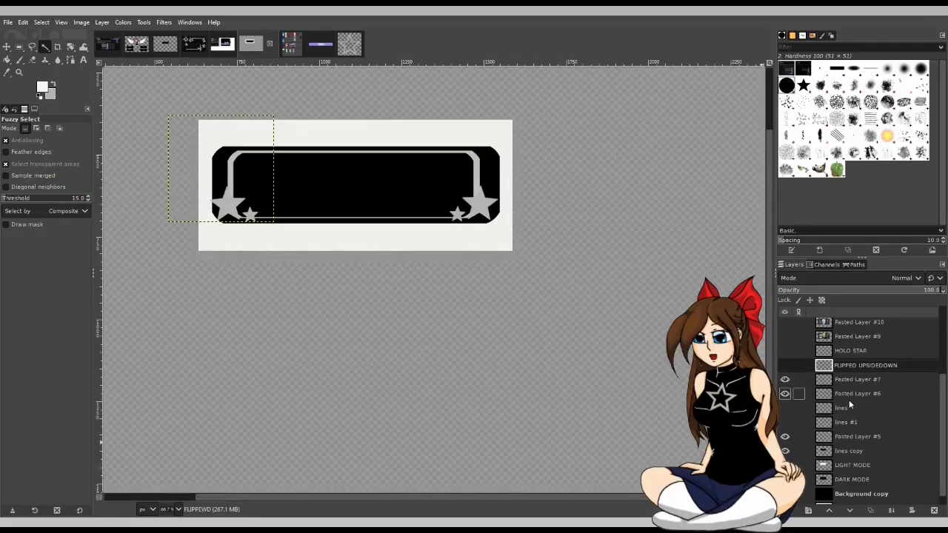
Step: Rename Pasted Layer #7 as FLIPPED and hide that layer
double_click(893, 379)
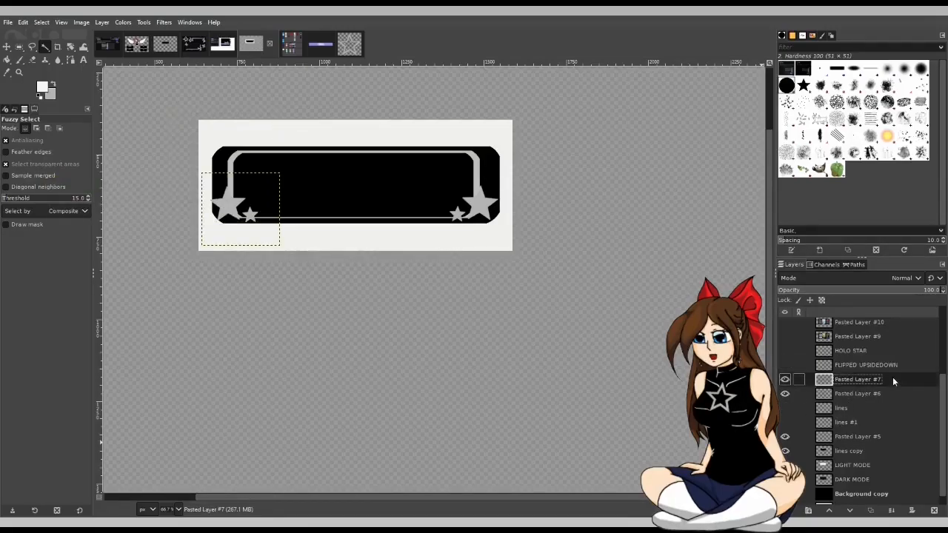
text(FLIPPED)
click(858, 393)
click(785, 380)
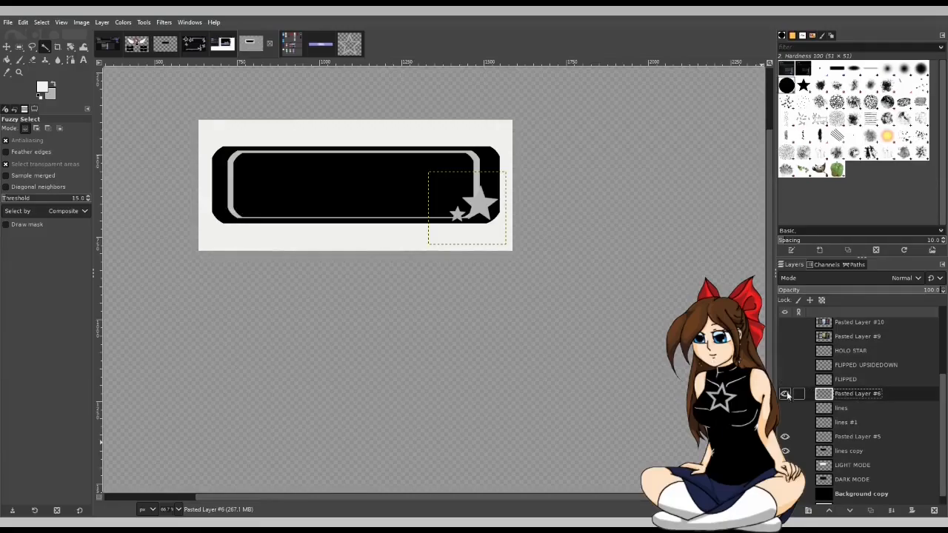
Step: Rename Pasted Layer #6 as STARS2 and hide that layer
double_click(859, 394)
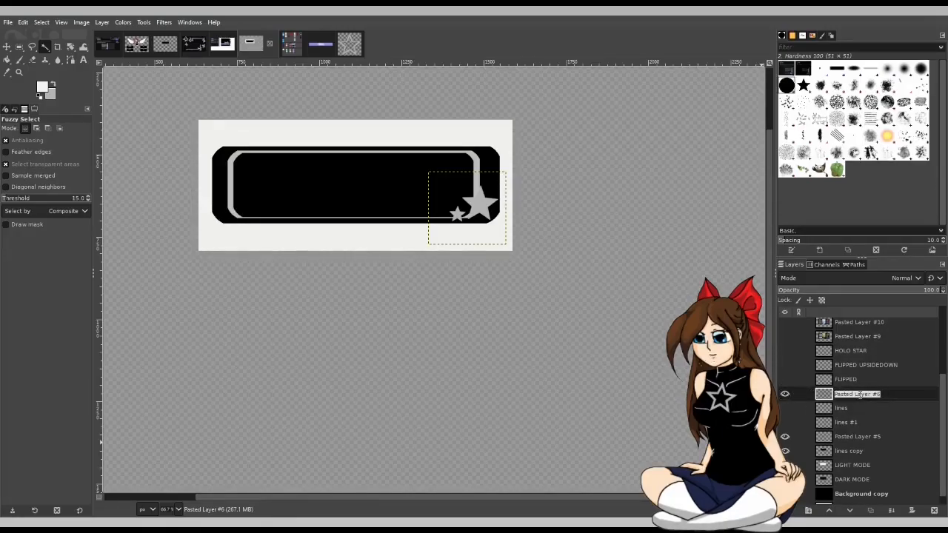
text(STARS)
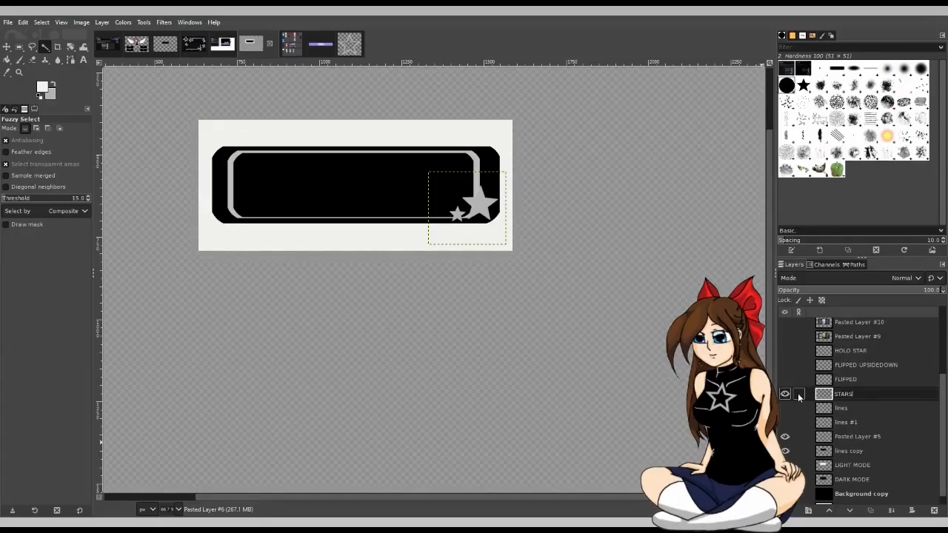
text(2)
key(Return)
click(786, 395)
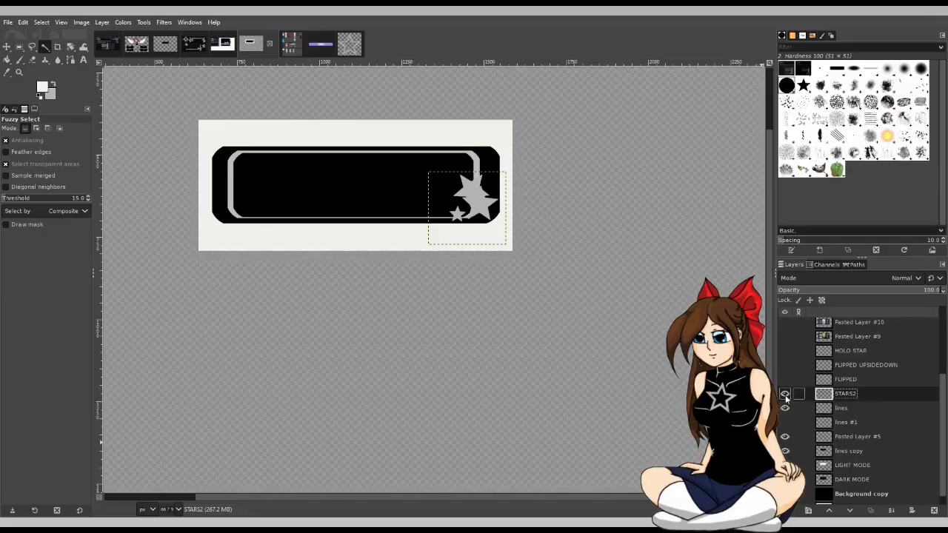
click(785, 395)
Step: Rename the lines layer holding the single star as STAR and hide it
click(845, 409)
double_click(842, 408)
text(STAR)
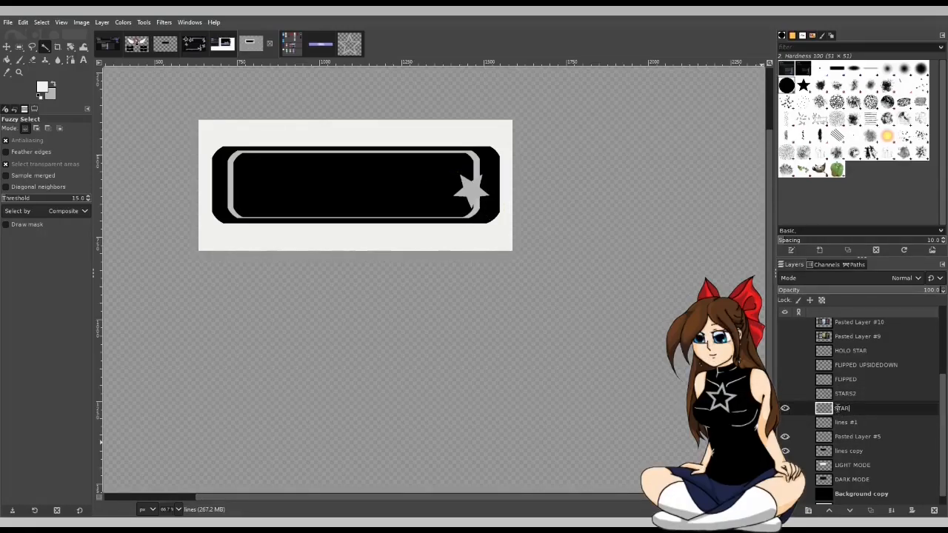
key(Return)
click(785, 408)
Step: Check what the lines #1 layer contains, rename it as ALT STAR and hide it
click(785, 422)
click(785, 422)
click(785, 422)
click(828, 422)
double_click(828, 422)
text(ALT )
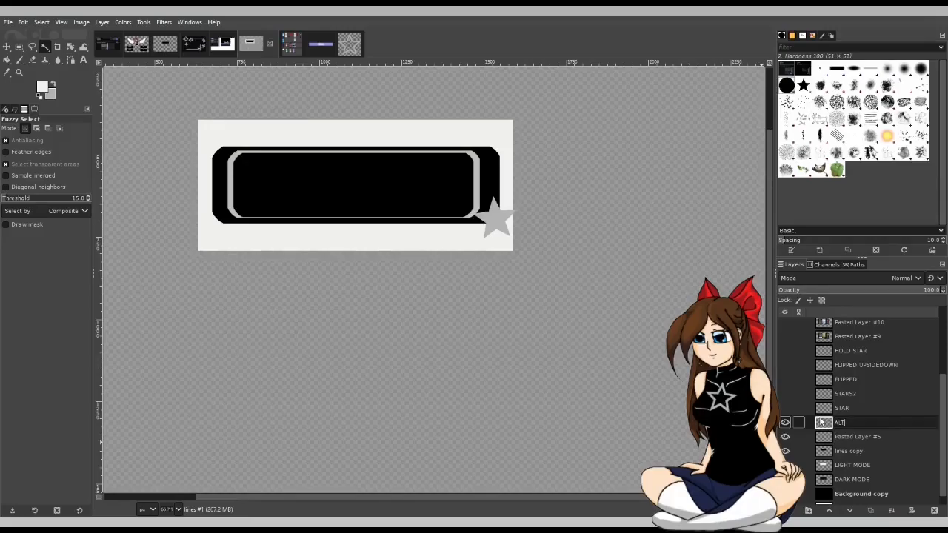
text(STAR)
click(785, 422)
Step: Rename Pasted Layer #5, which holds the panel's grey inner outline, as LINE and hide it
click(786, 437)
click(785, 437)
double_click(872, 437)
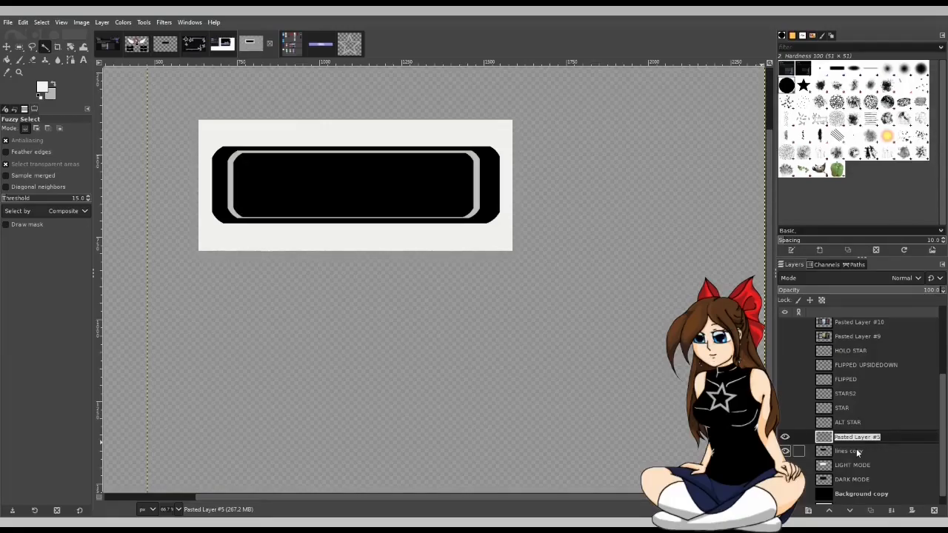
text(INE)
key(Return)
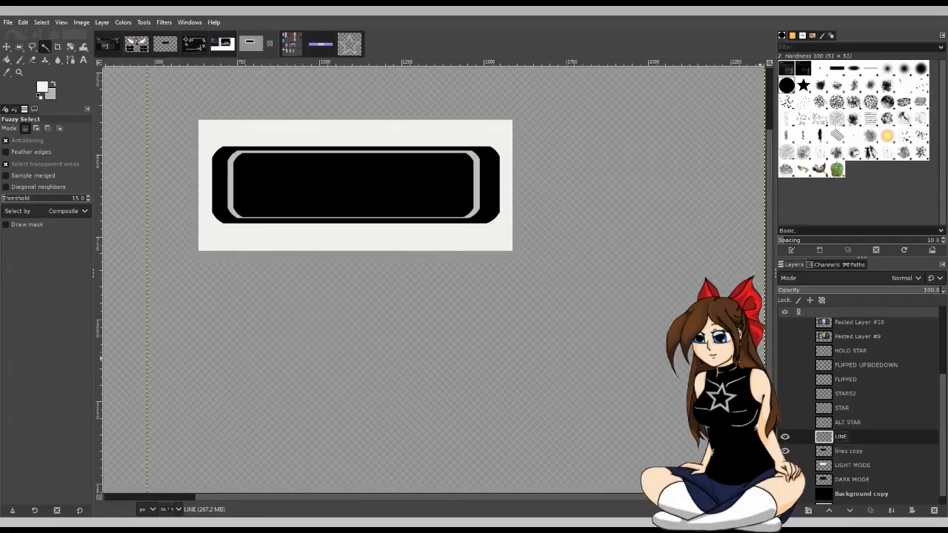
click(784, 438)
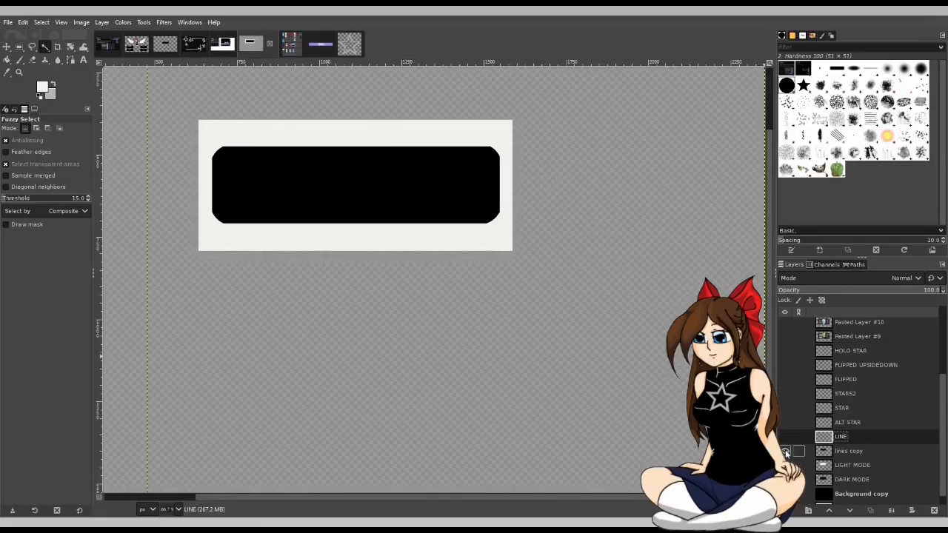
Step: Rename the lines copy layer, which holds the black panel shape, as BACKGROUND
click(862, 450)
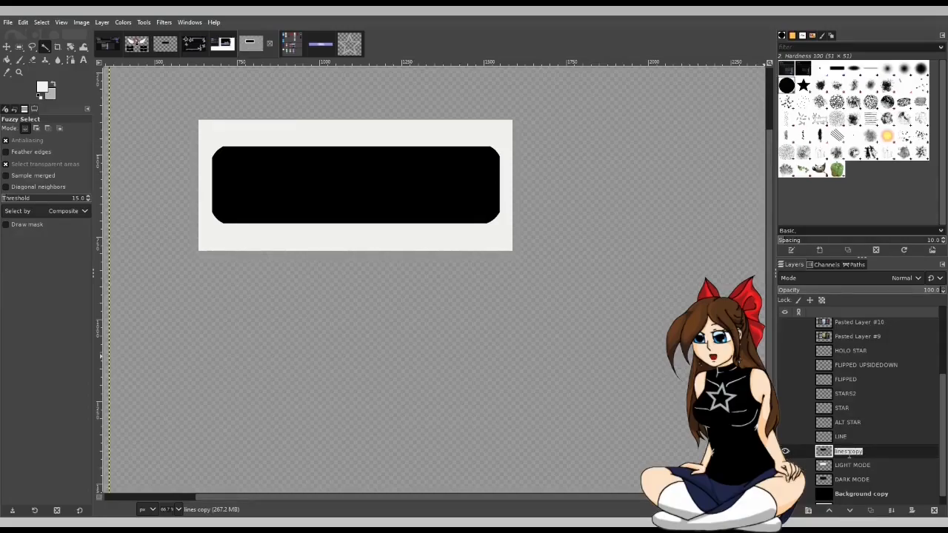
text(BACK)
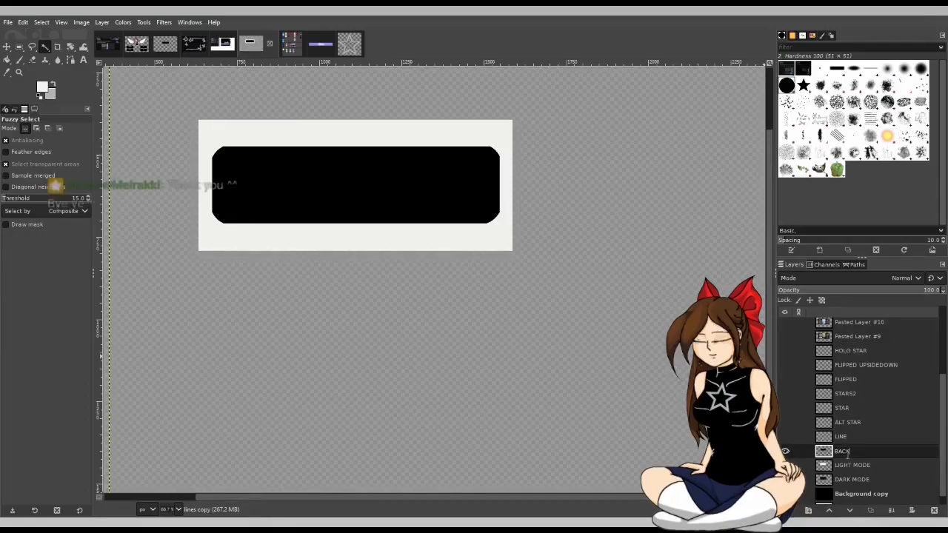
text(GROU)
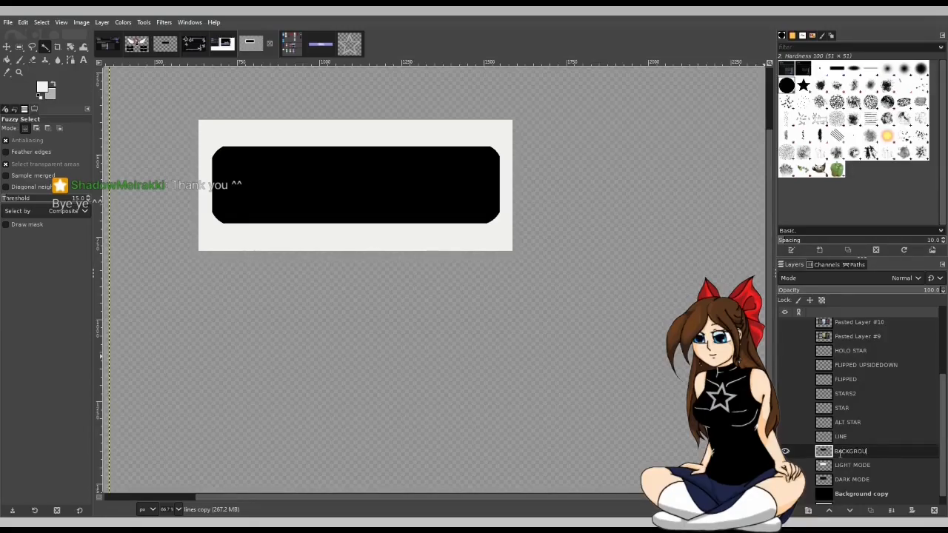
text(ND)
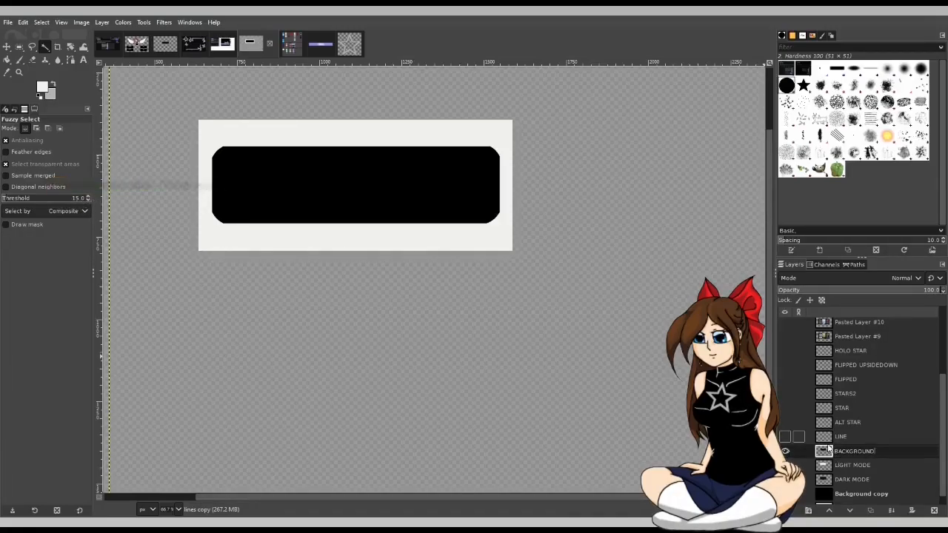
double_click(859, 468)
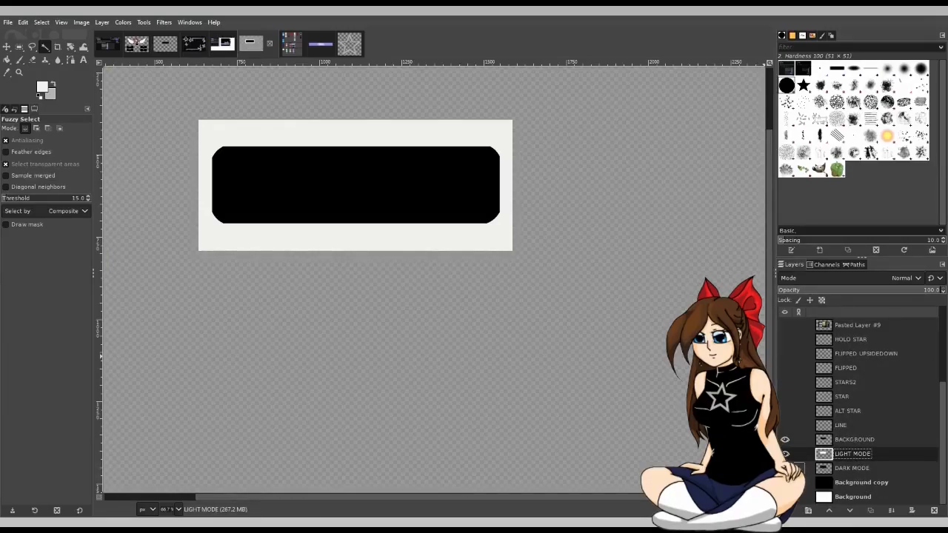
Step: Rebuild the panel decoration by showing the LINE, STARS2, FLIPPED UPSIDEDOWN and HOLO STAR layers, leaving ALT STAR hidden
click(786, 426)
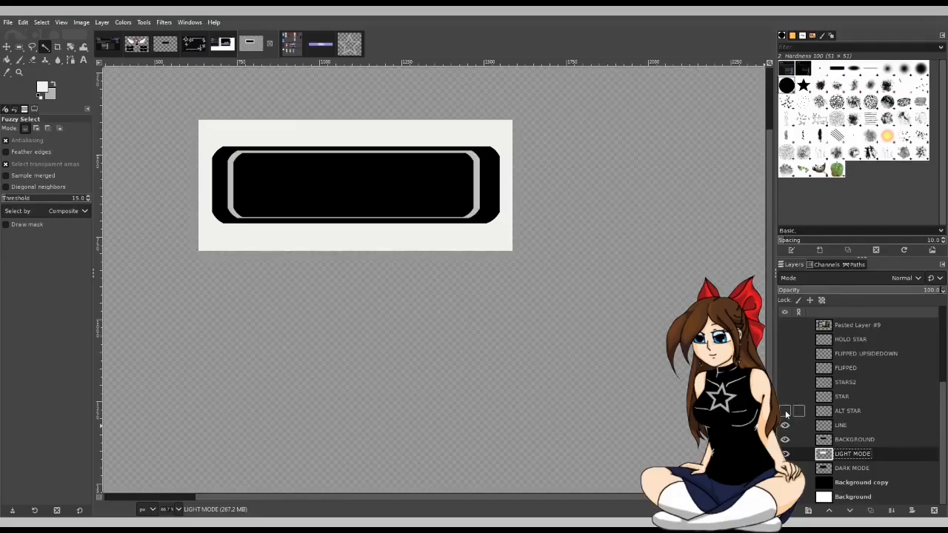
click(785, 411)
click(785, 411)
click(785, 382)
scroll(810, 382, up, 1)
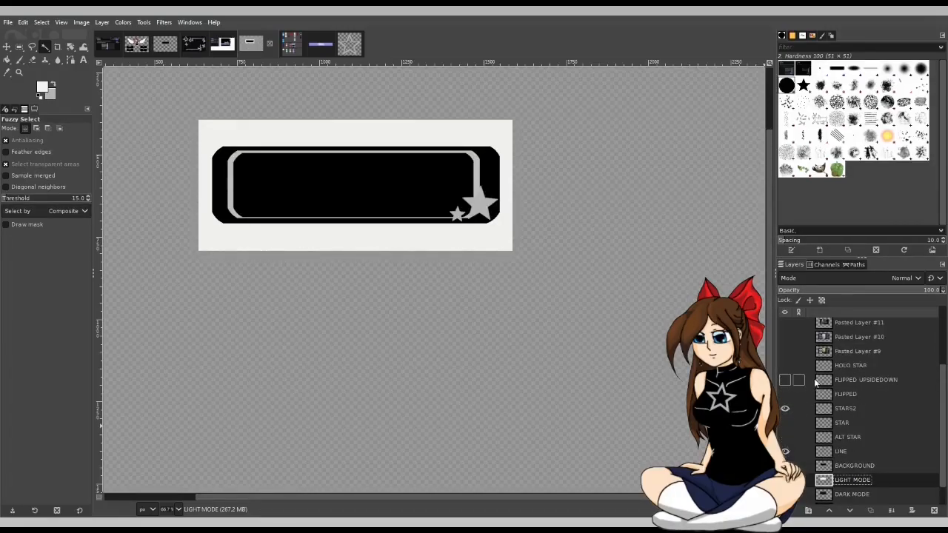
click(786, 380)
click(786, 367)
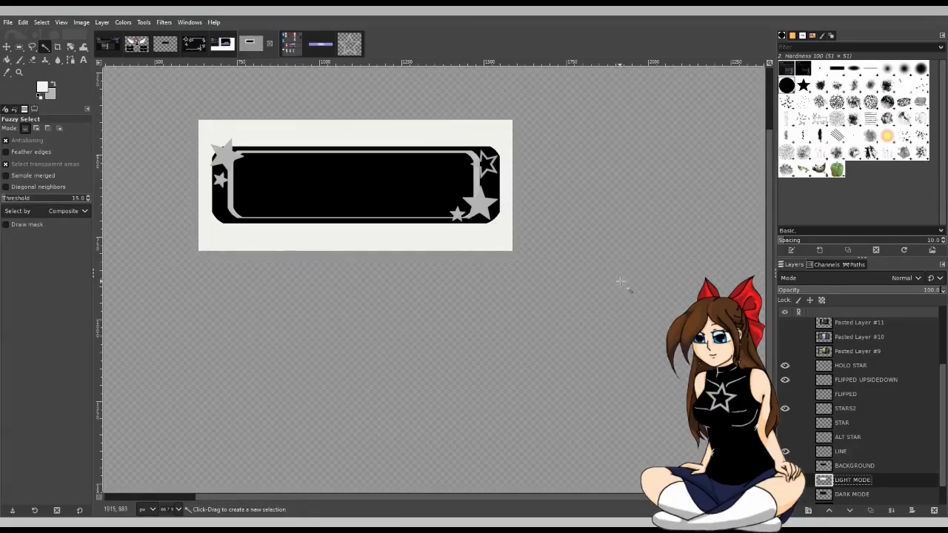
Step: Hide the FLIPPED UPSIDEDOWN and LIGHT MODE layers to put the star panel on the dark backdrop
click(785, 408)
scroll(788, 400, up, 2)
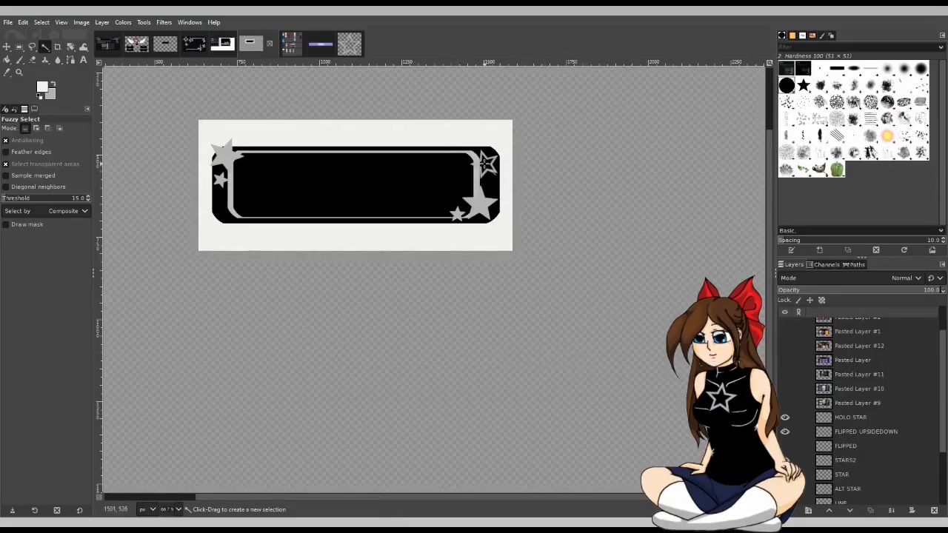
click(785, 431)
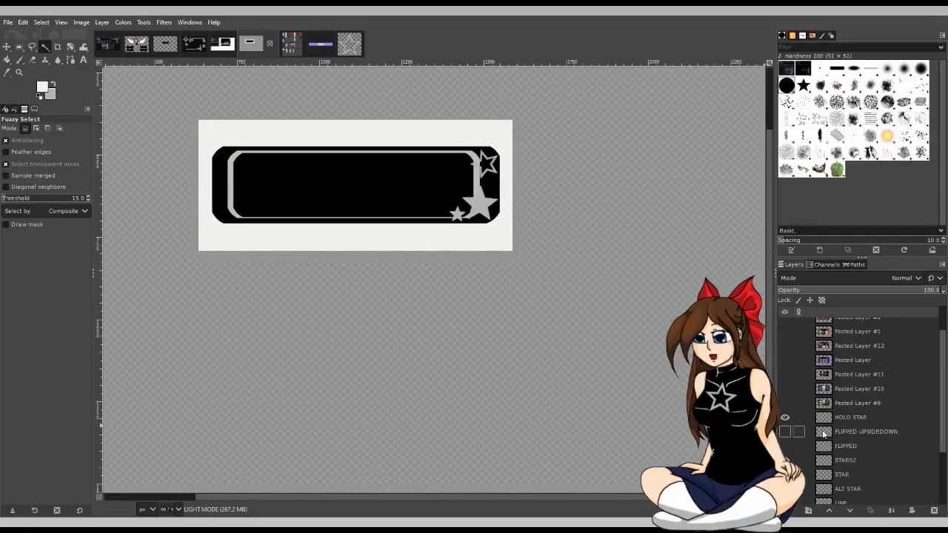
scroll(798, 431, down, 3)
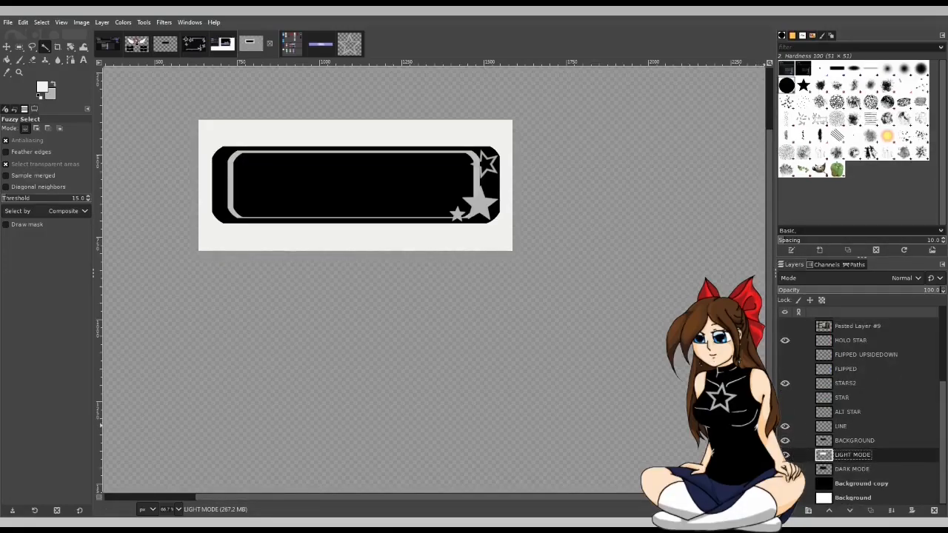
click(786, 455)
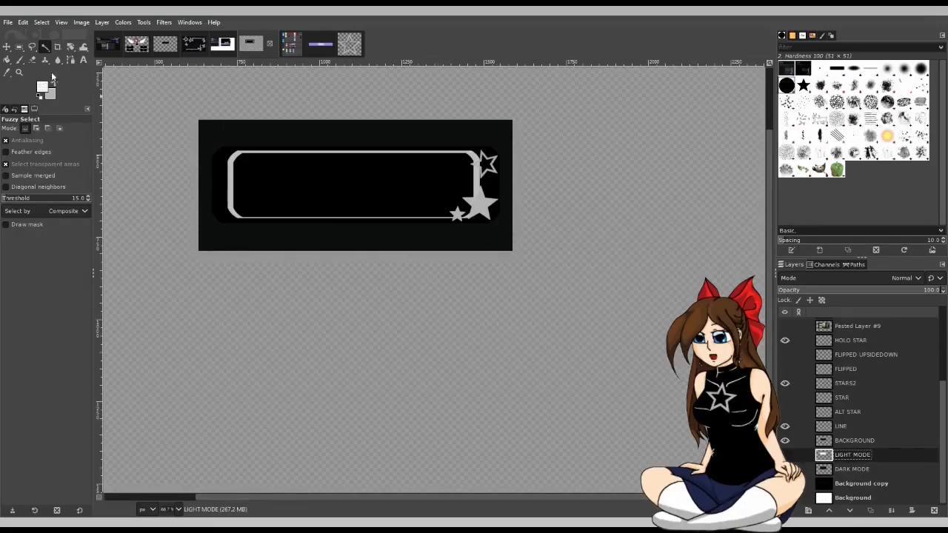
Step: Add the white text ABOUT in 62 px Gabriola across the panel frame and place its layer above LINE
key(t)
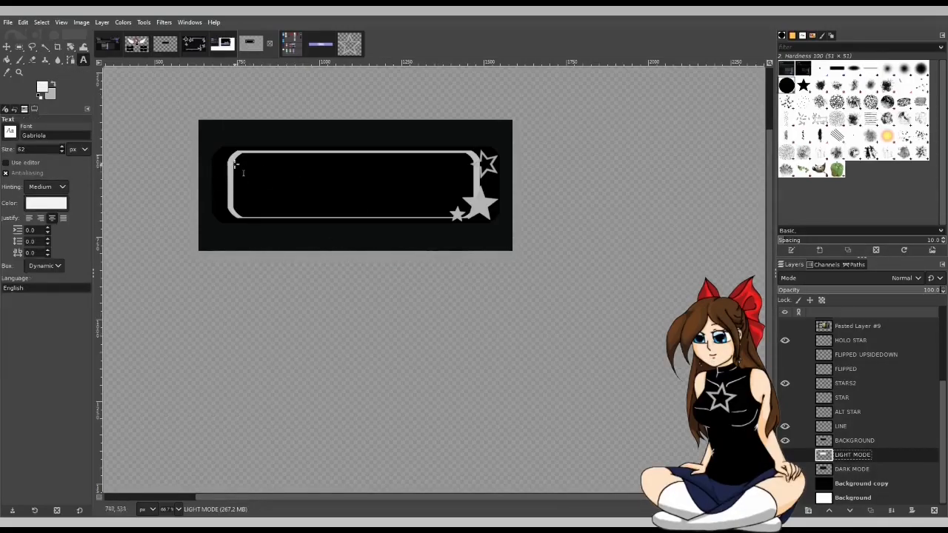
drag(225, 150, 485, 219)
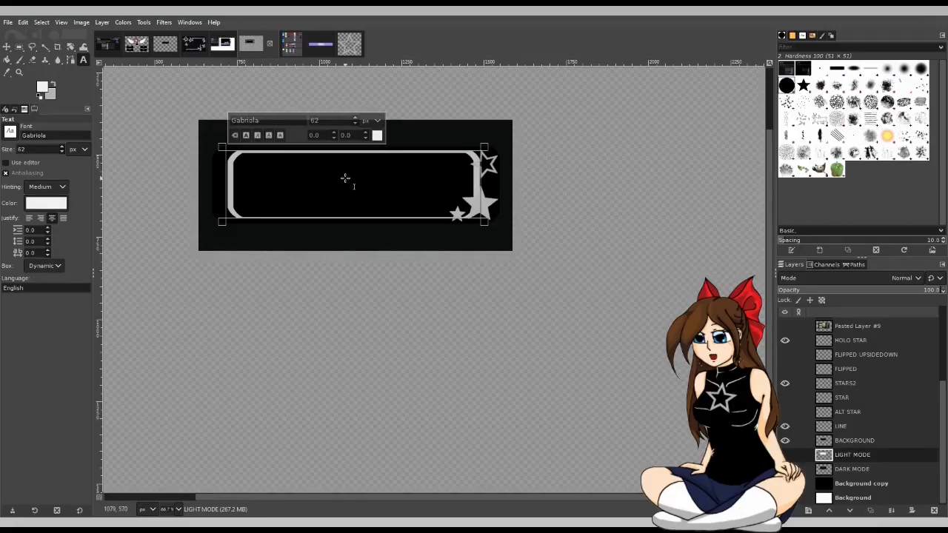
text(aBOUT)
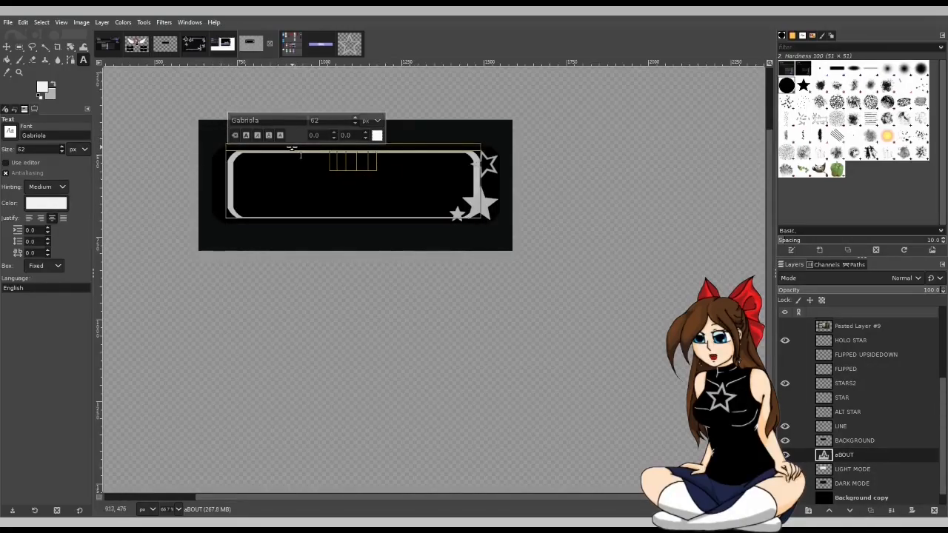
drag(845, 455, 846, 427)
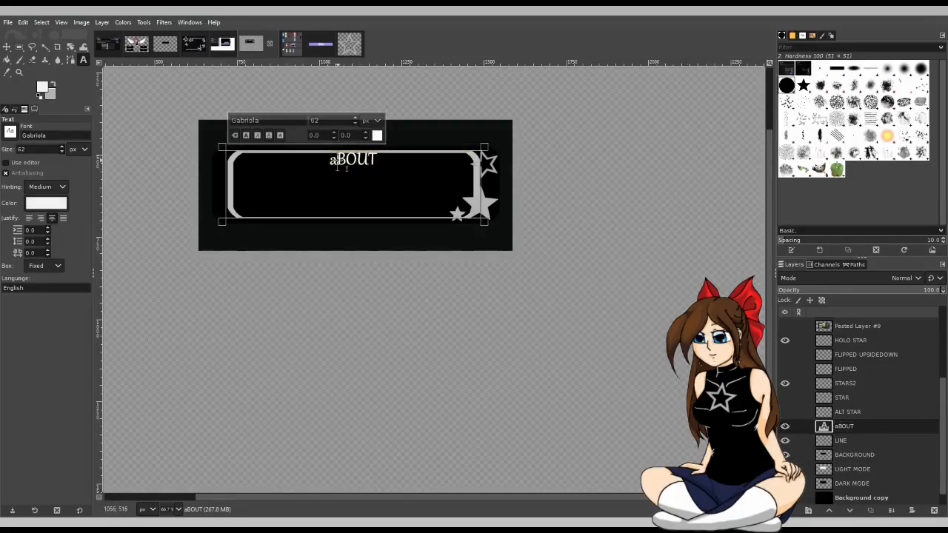
key(BackSpace)
text(A)
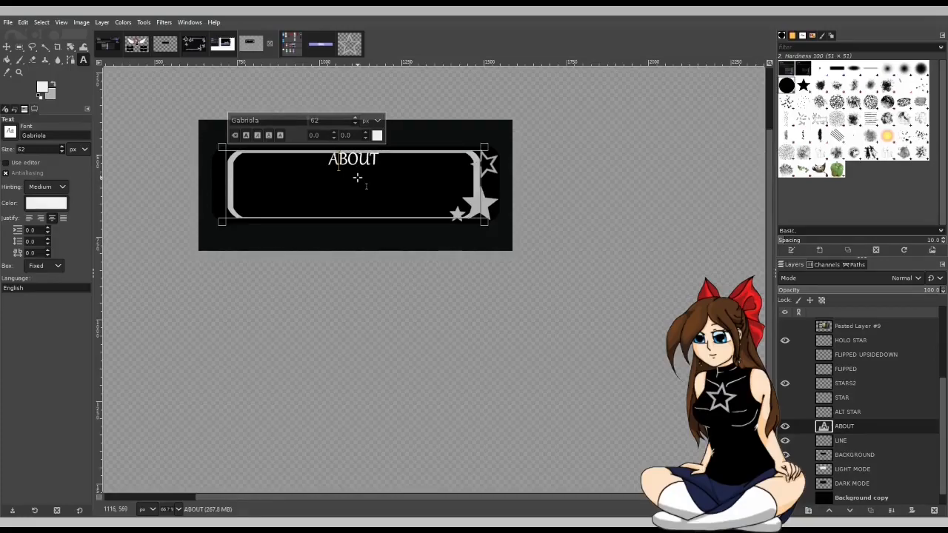
Step: Try the ABOUT text in Arial Bold and in regular Arial
drag(394, 176, 273, 155)
drag(261, 120, 142, 105)
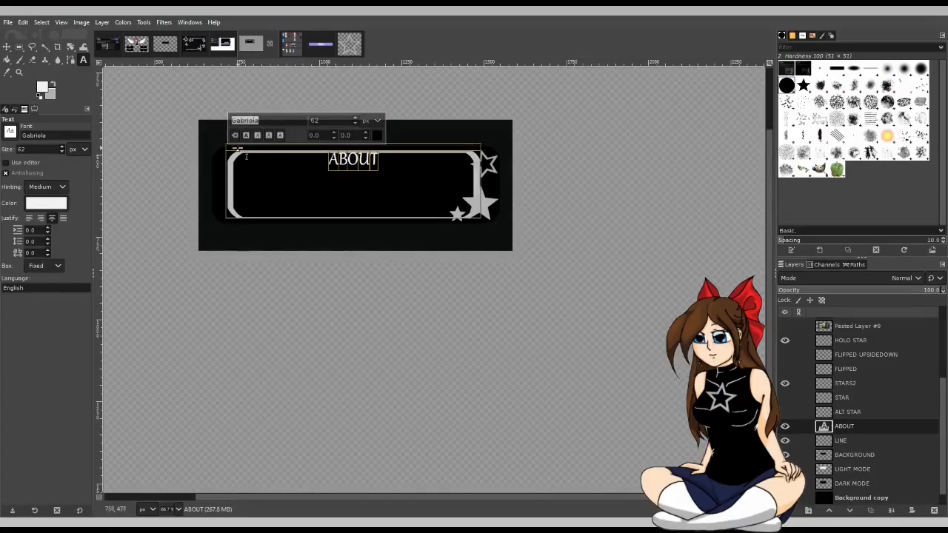
text(AR)
click(263, 139)
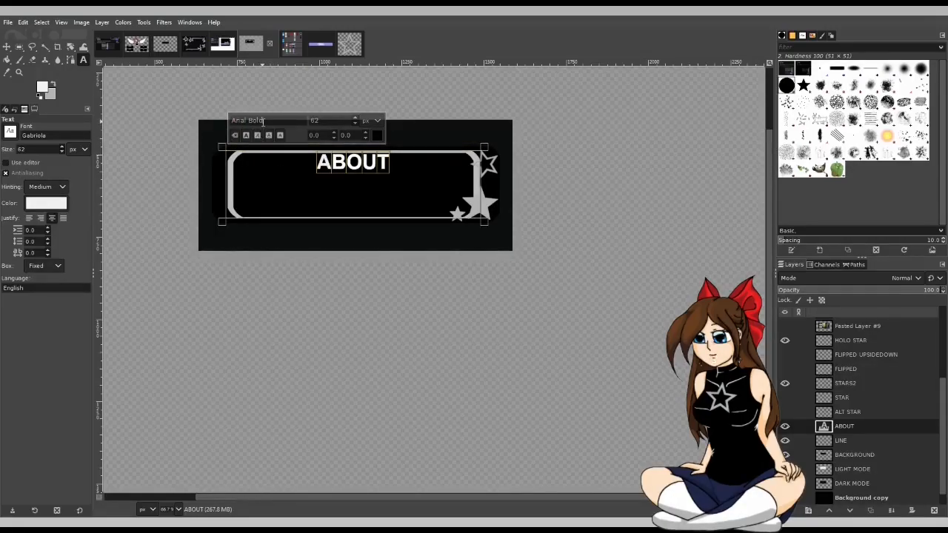
key(BackSpace)
key(BackSpace)
key(BackSpace)
key(BackSpace)
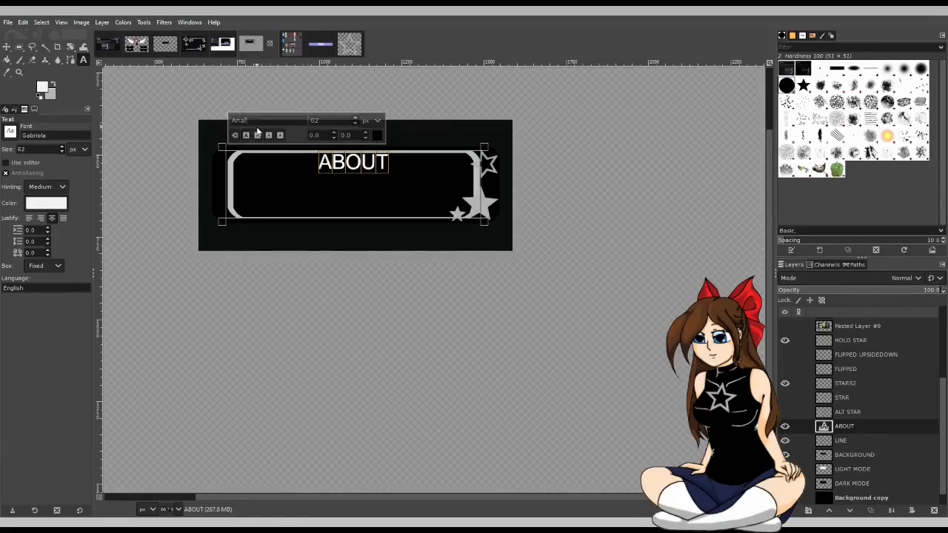
Step: Italicise the ABOUT text and set its font to Gabriola
click(257, 137)
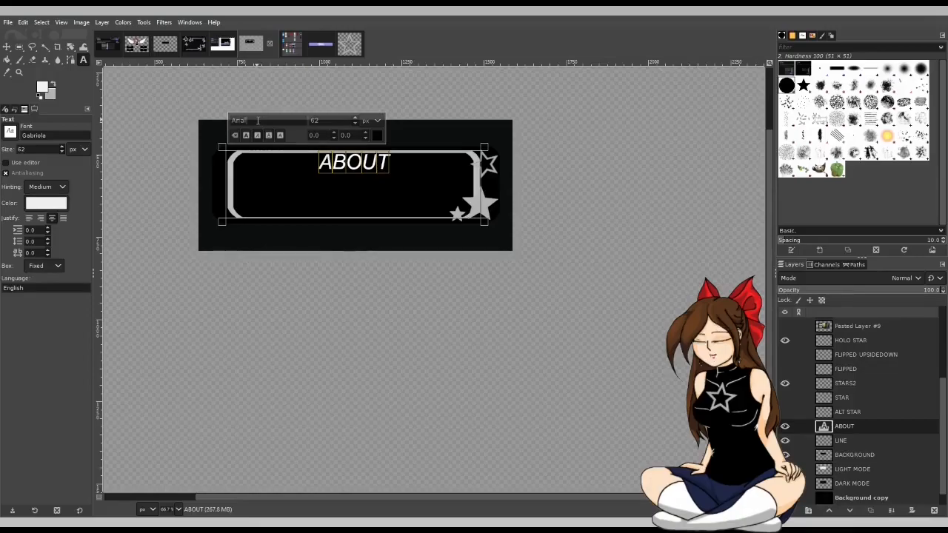
double_click(263, 128)
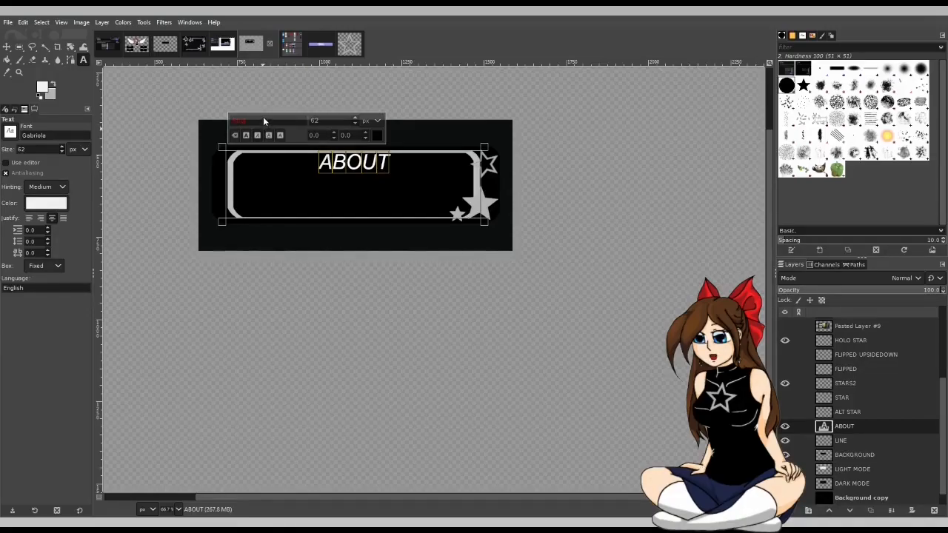
click(274, 196)
drag(267, 121, 197, 156)
text(Gabriola)
Step: Try the lowercase word "about" after ABOUT to compare the lettering, and delete it
click(375, 174)
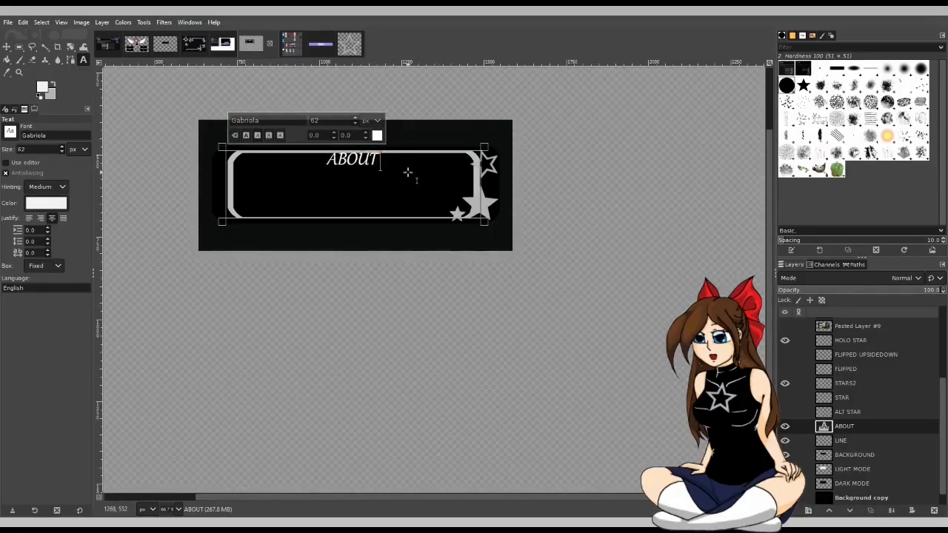
text(about)
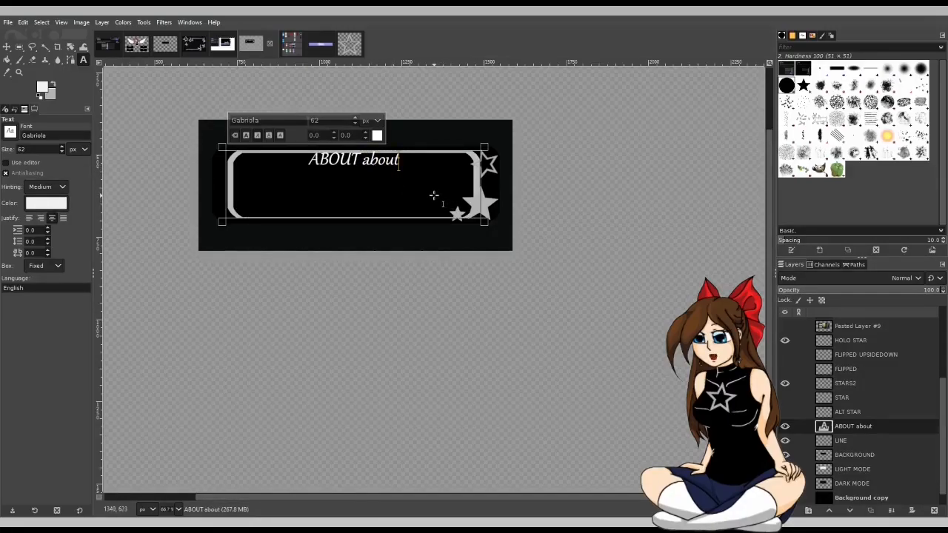
drag(414, 161, 363, 160)
key(BackSpace)
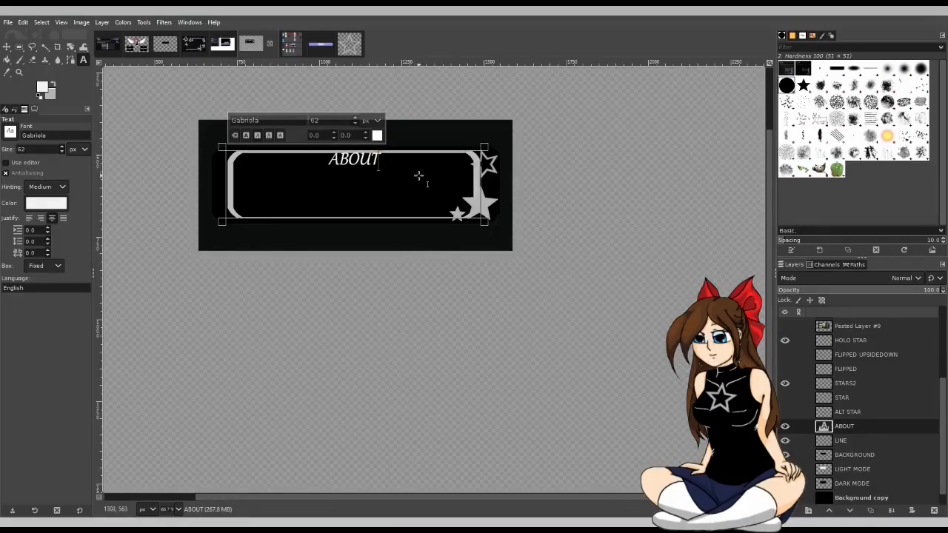
Step: Enlarge the ABOUT text to 199 px and centre it inside the panel frame
drag(409, 166, 324, 159)
drag(321, 120, 272, 116)
text(199)
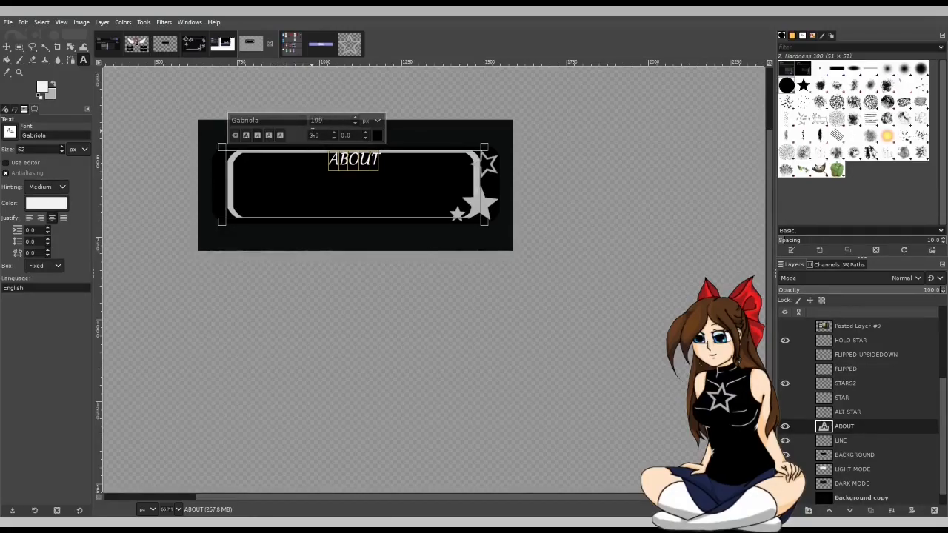
key(Return)
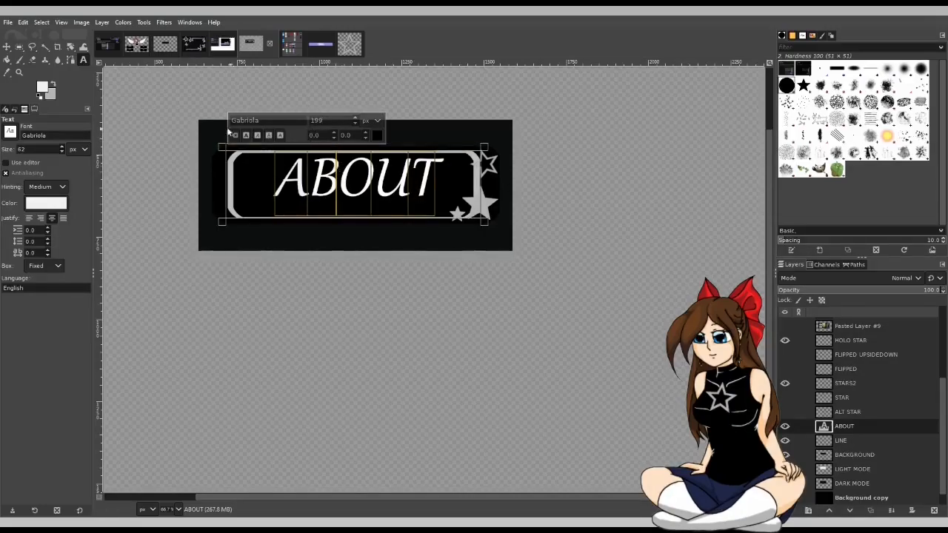
click(7, 46)
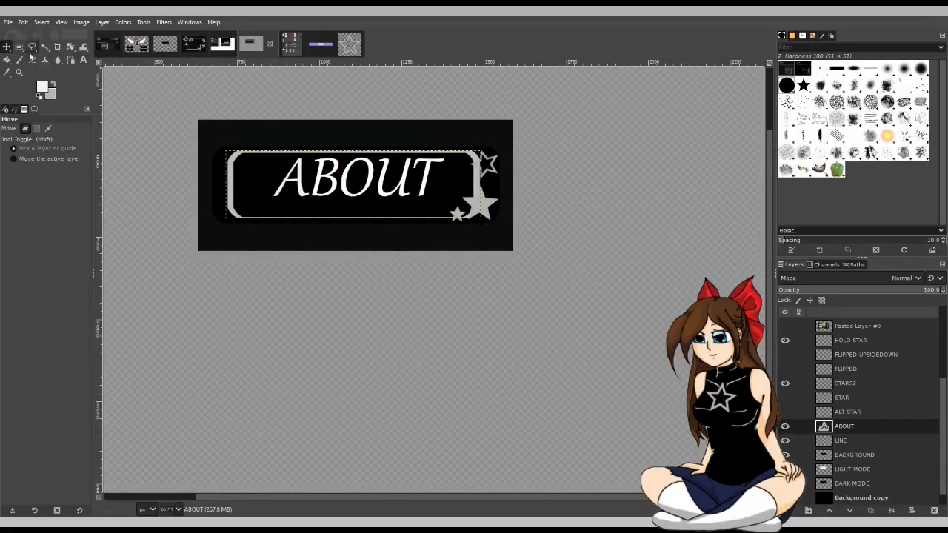
mouse_move(348, 194)
mouse_down()
mouse_move(352, 204)
mouse_move(345, 196)
mouse_up()
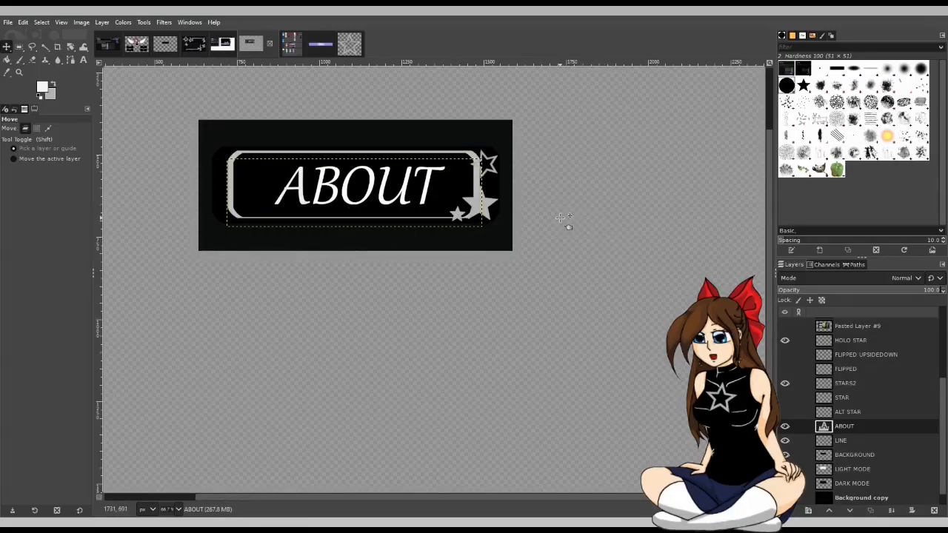
Step: Compare the title with the reference panels on Pasted Layer #4 and Pasted Layer, hiding each reference again
scroll(810, 367, up, 3)
click(784, 325)
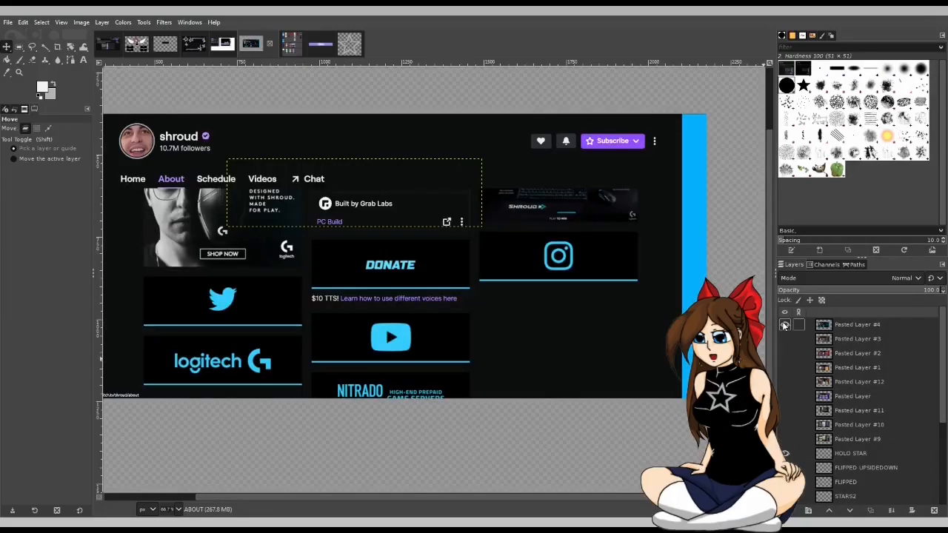
click(785, 325)
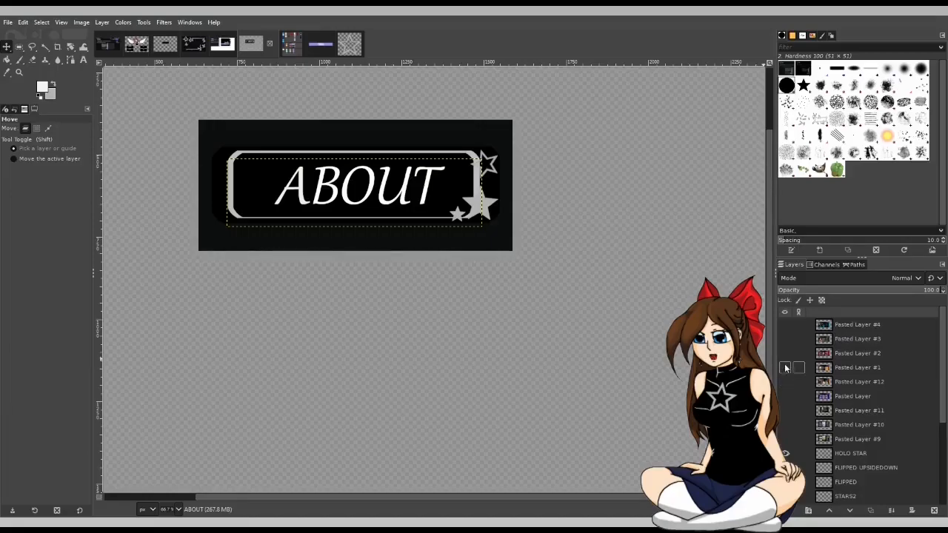
click(784, 397)
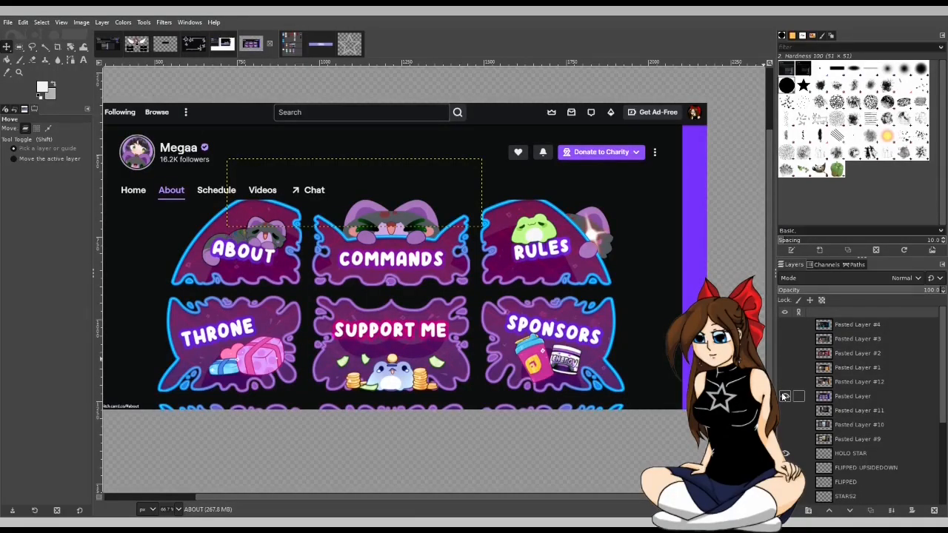
click(784, 396)
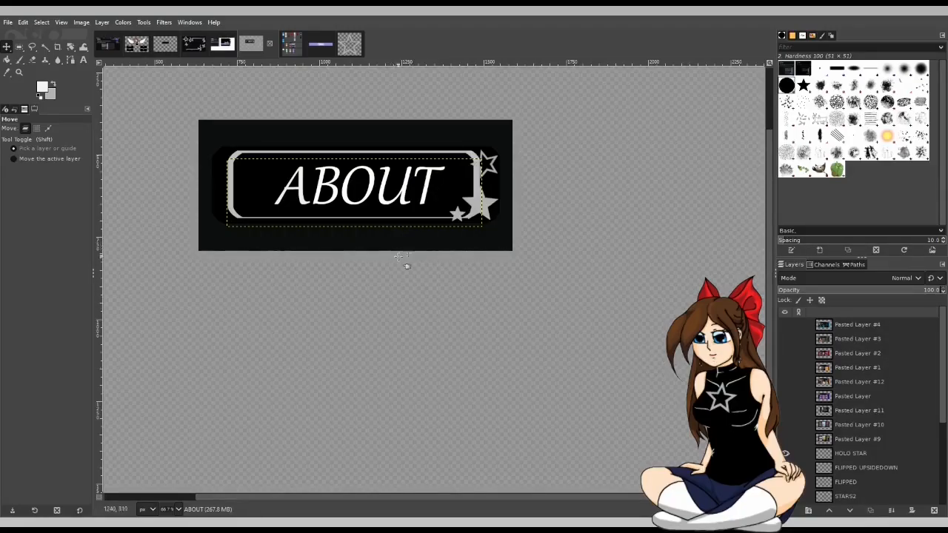
Step: Select the BACKGROUND layer and examine the panel and its title at small and large display sizes
scroll(863, 480, down, 2)
click(856, 490)
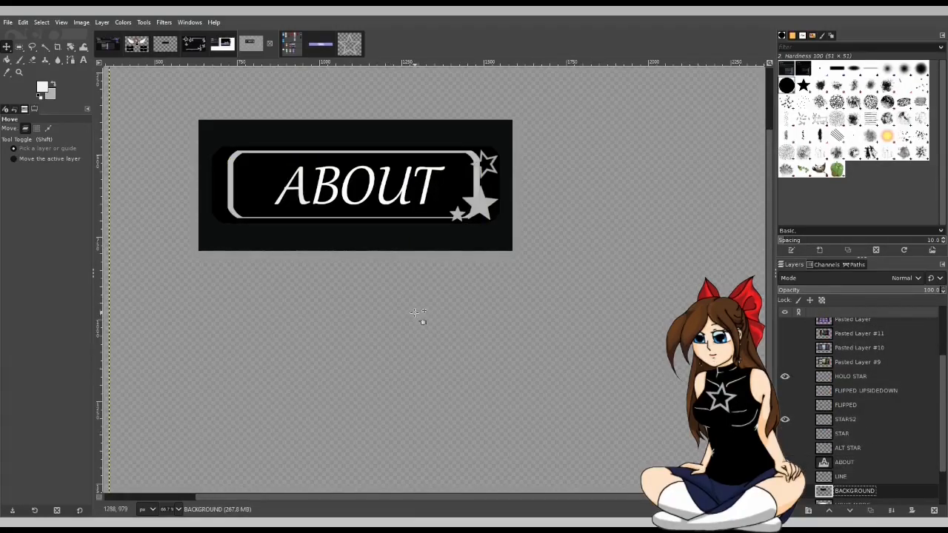
scroll(406, 300, down, 1)
scroll(406, 300, down, 1)
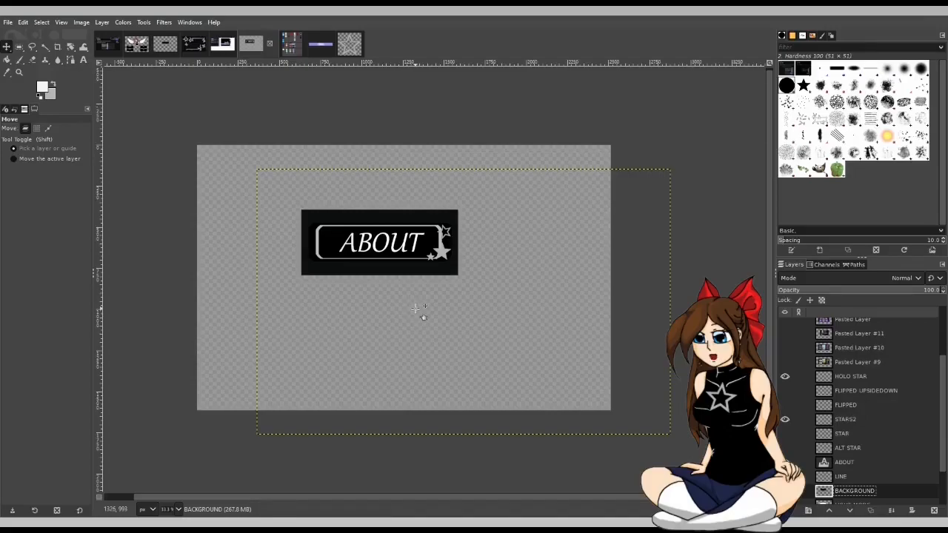
scroll(408, 300, up, 2)
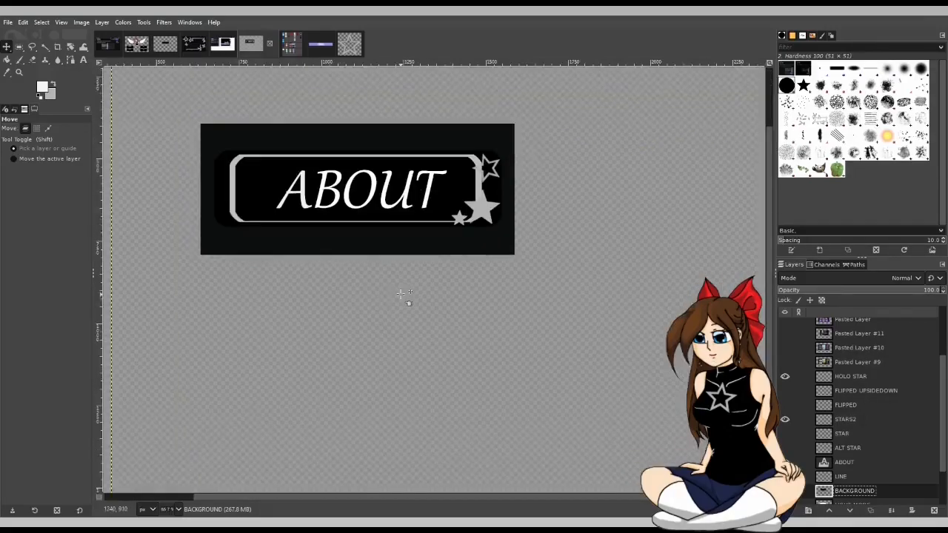
scroll(369, 194, up, 2)
scroll(369, 195, down, 1)
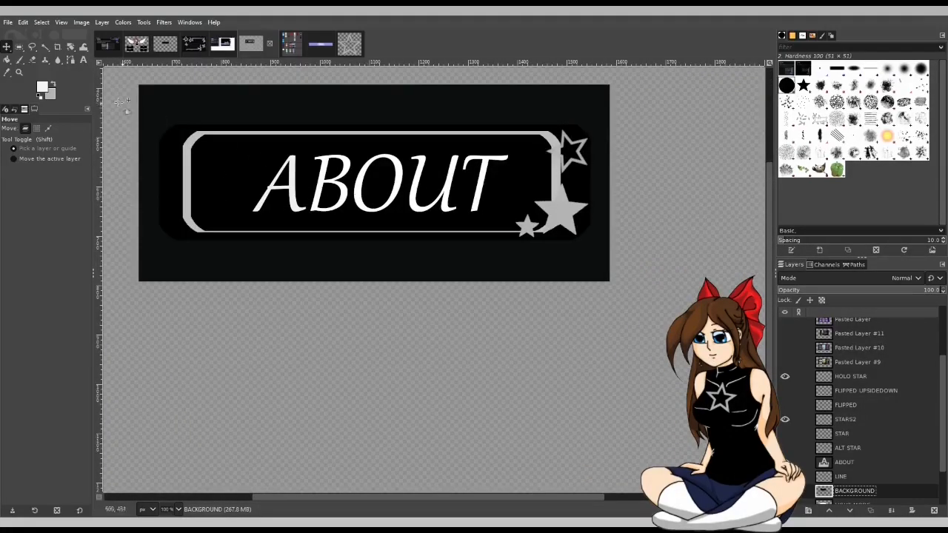
Step: Fit the ABOUT text box to the frame's width by adjusting both side edges, and reselect the BACKGROUND layer
key(t)
click(298, 190)
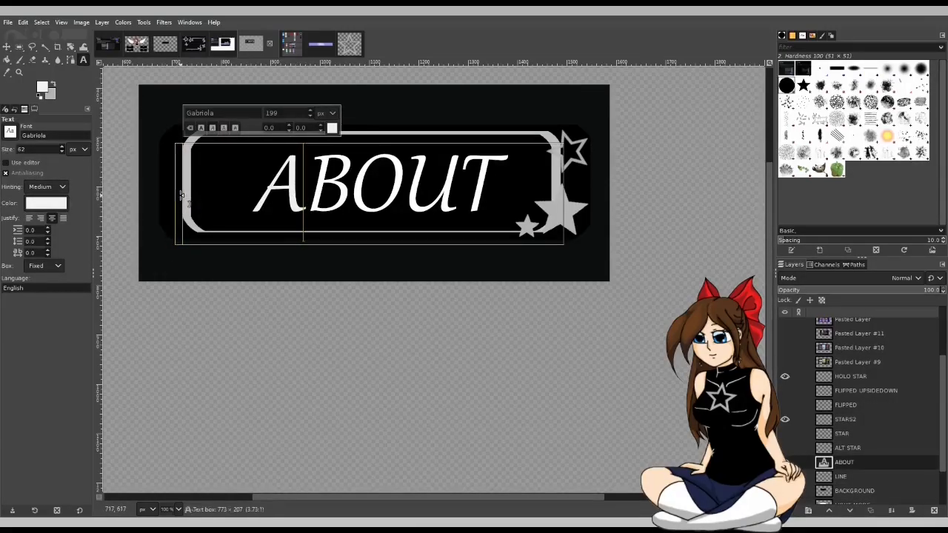
drag(181, 196, 182, 196)
drag(569, 195, 561, 195)
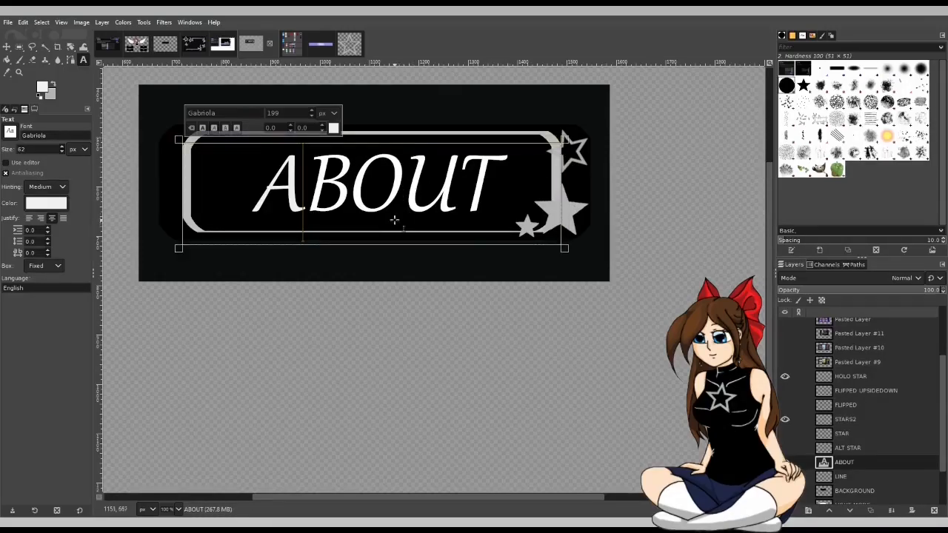
click(669, 235)
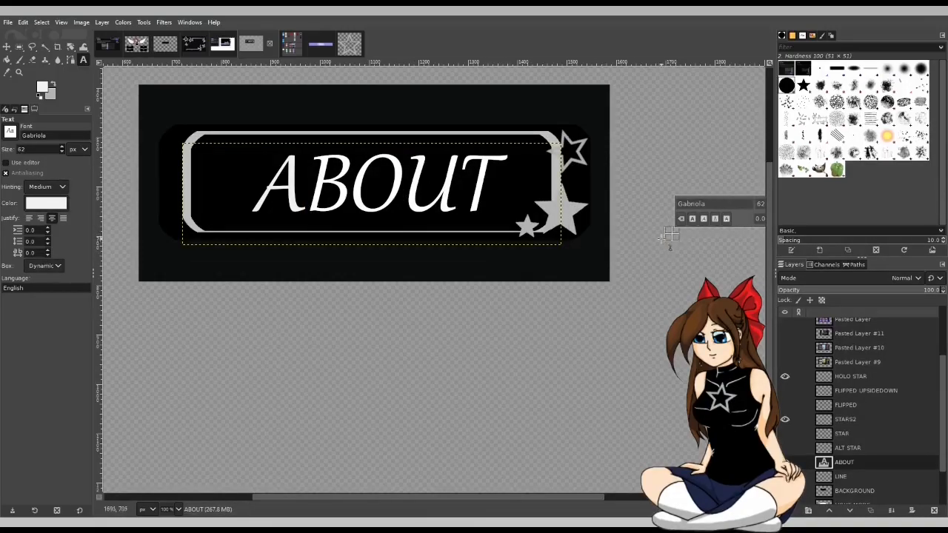
click(7, 46)
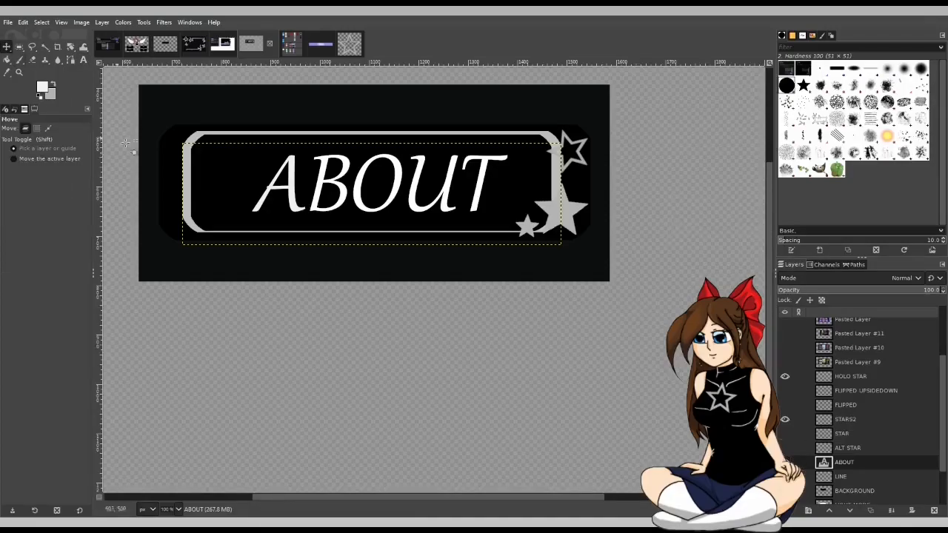
click(870, 492)
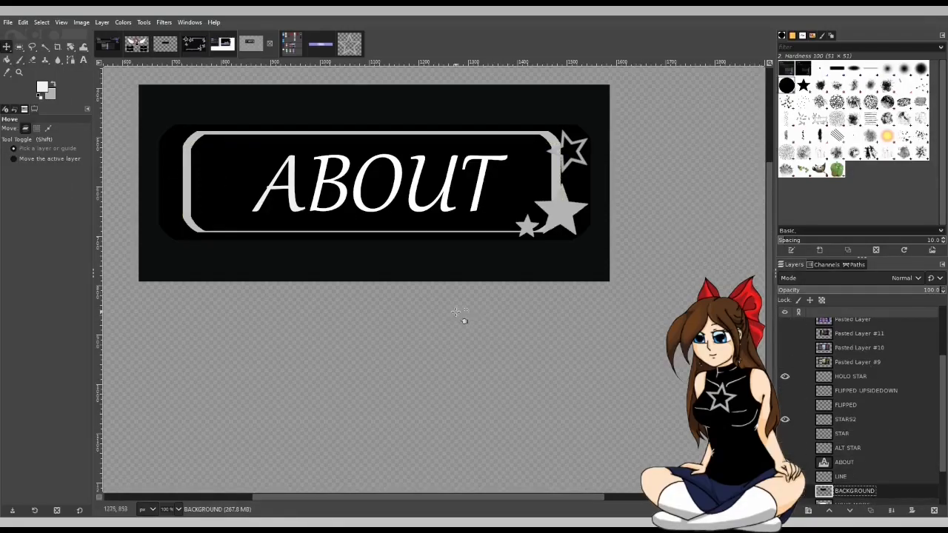
scroll(469, 319, down, 1)
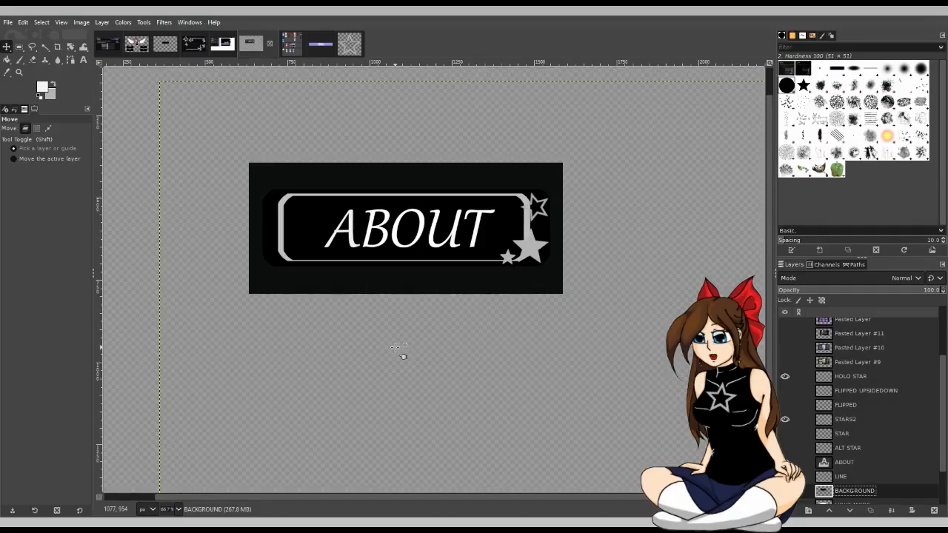
Step: Review the reference images for the 5000-character panel limit and the 320 px panel width, and return to the panel image
click(106, 44)
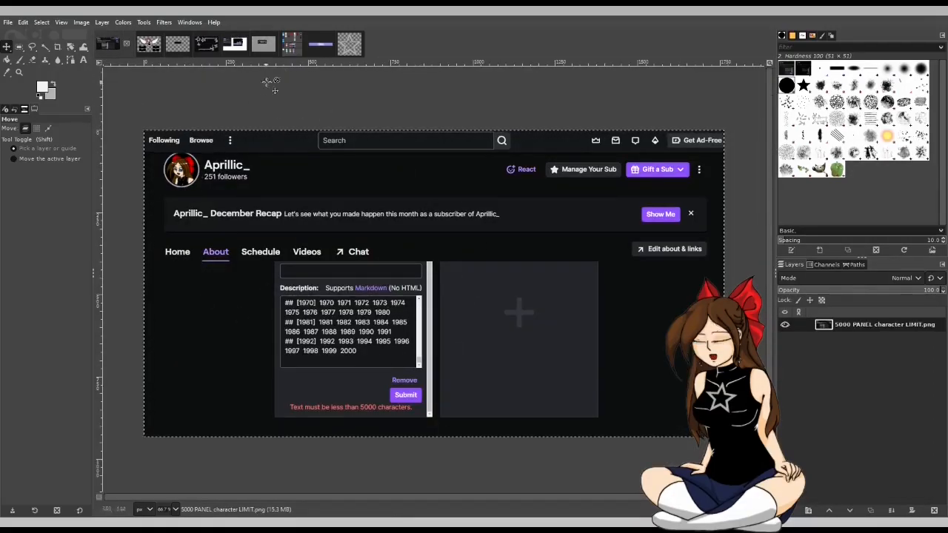
click(229, 49)
click(256, 48)
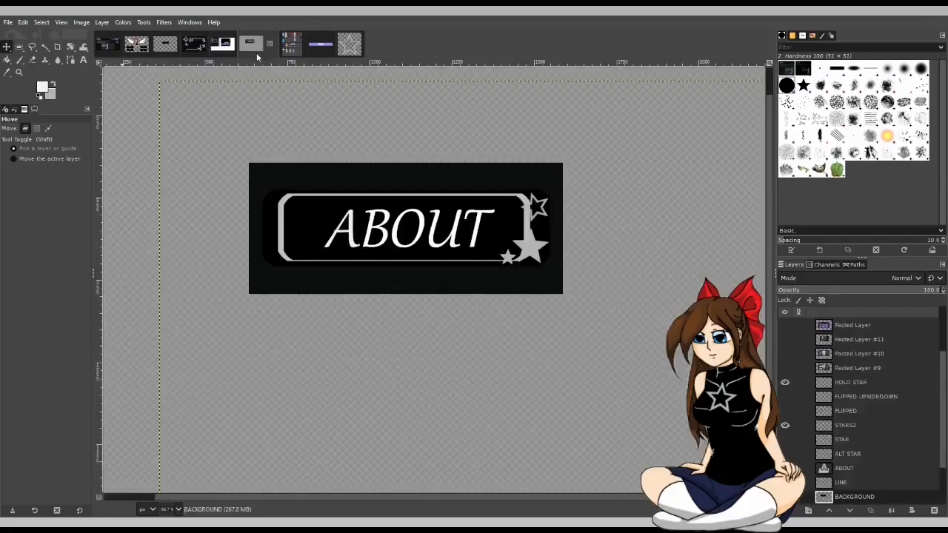
click(224, 50)
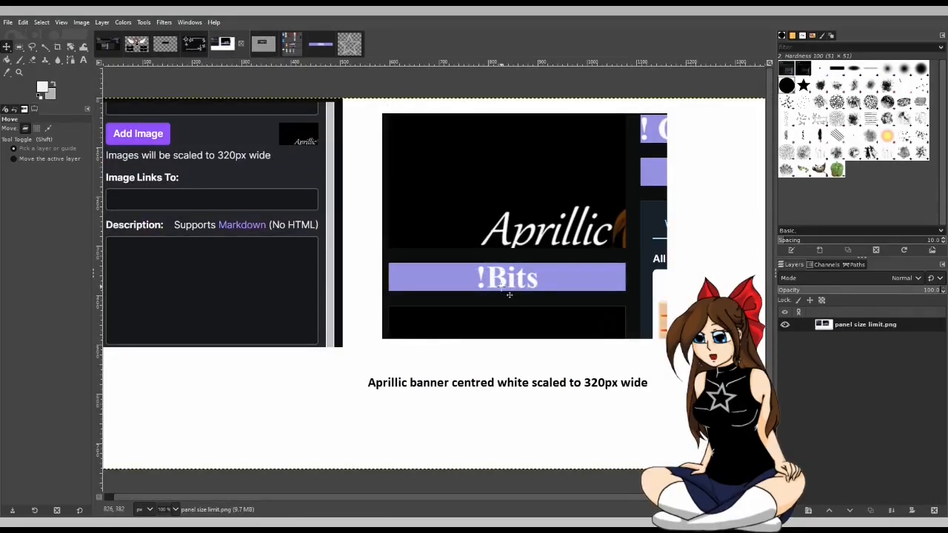
click(259, 48)
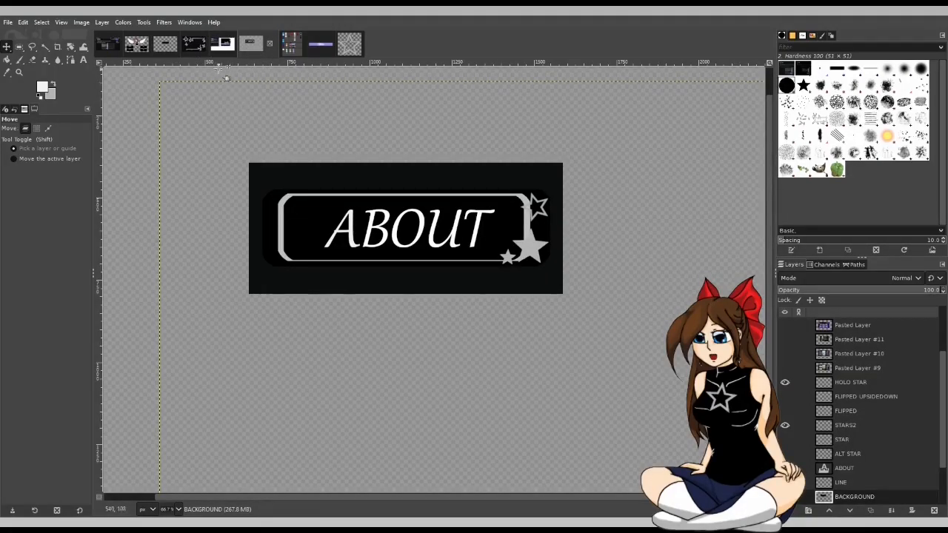
Step: In the image containing the wings, show only Pasted Layer copy #1 and copy its left wing
click(159, 49)
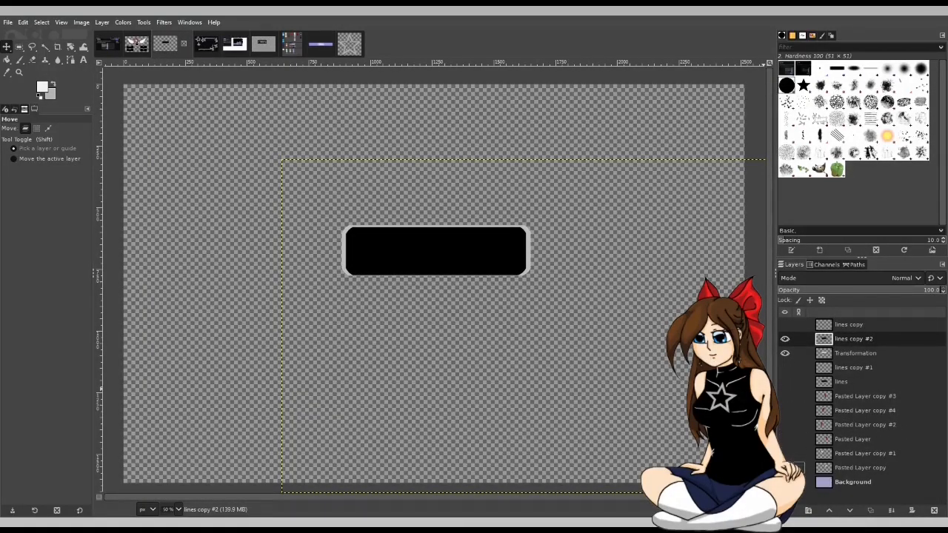
click(786, 453)
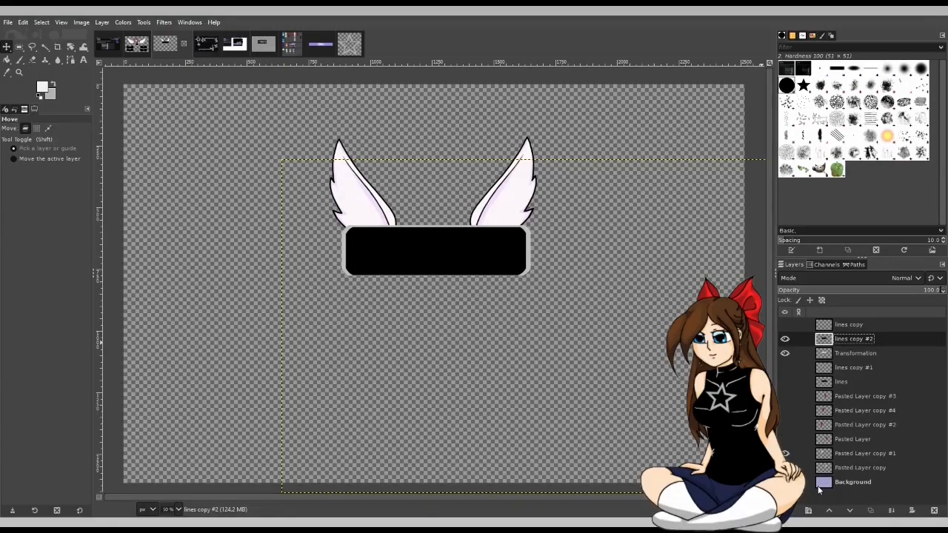
click(785, 340)
click(786, 353)
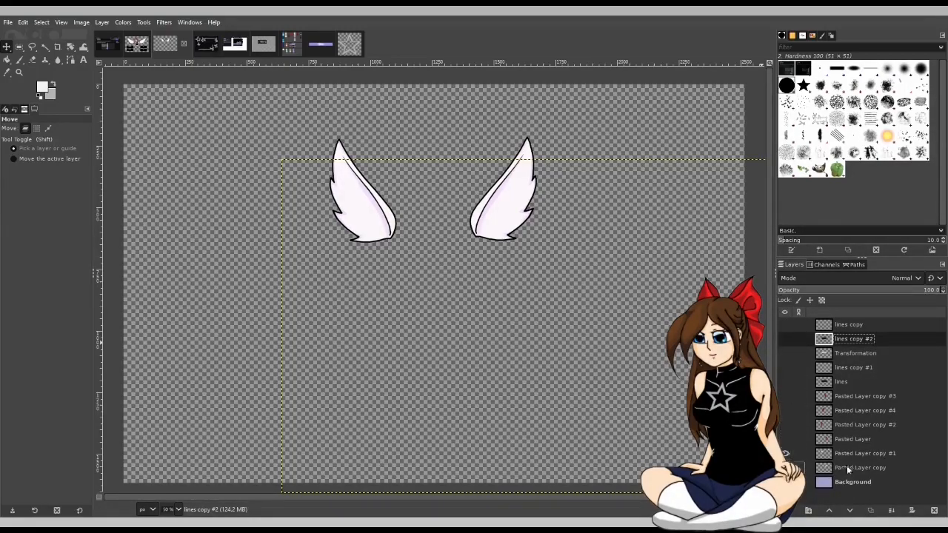
click(800, 453)
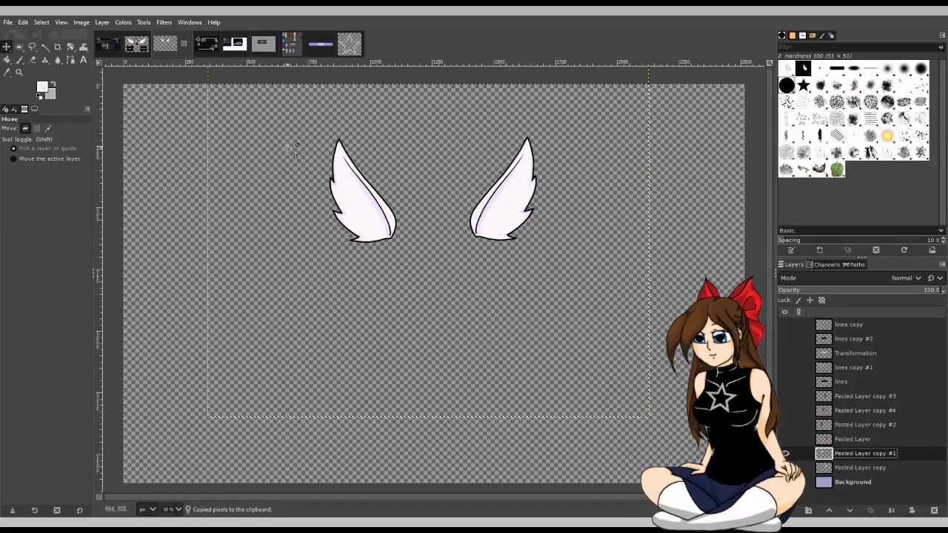
Step: Paste the wing into the panel image as a new layer and move it beside the panel's upper-left corner
click(263, 43)
key(ctrl+v)
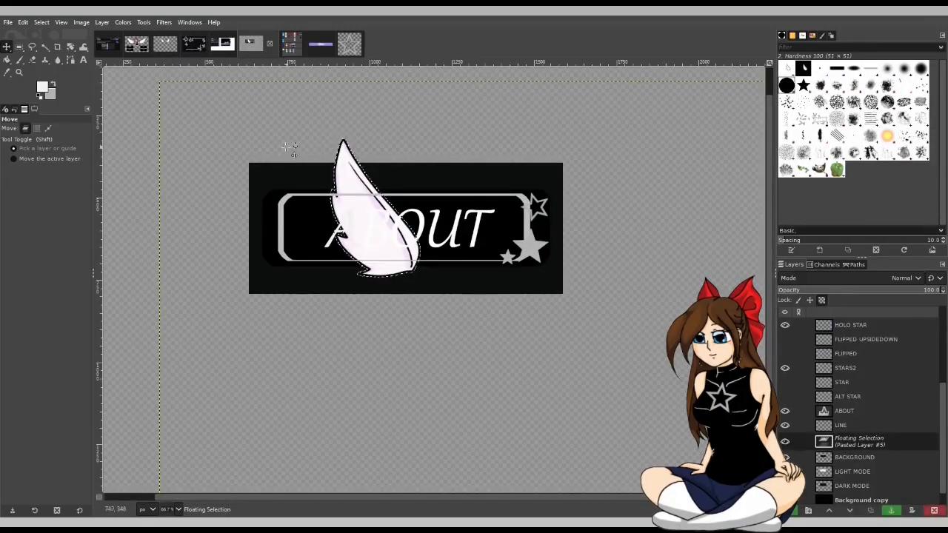
click(789, 511)
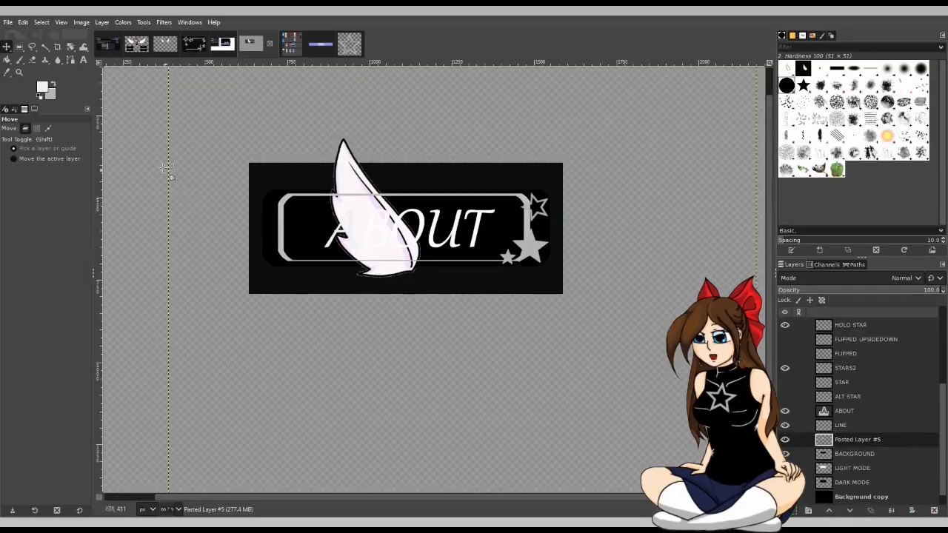
click(6, 47)
drag(354, 182, 204, 145)
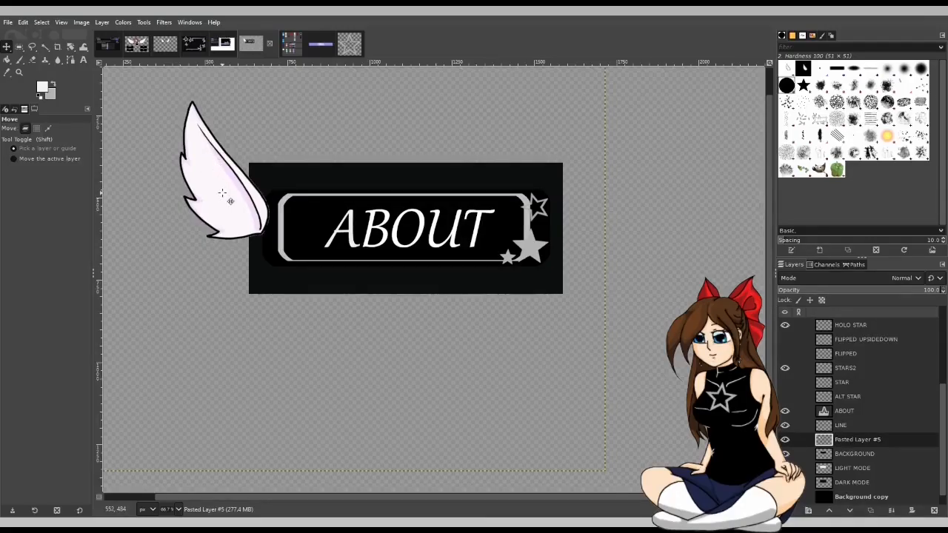
Step: Scale the wing layer down to less than half its size and place it at the frame's upper-left corner
key(shift+s)
click(222, 193)
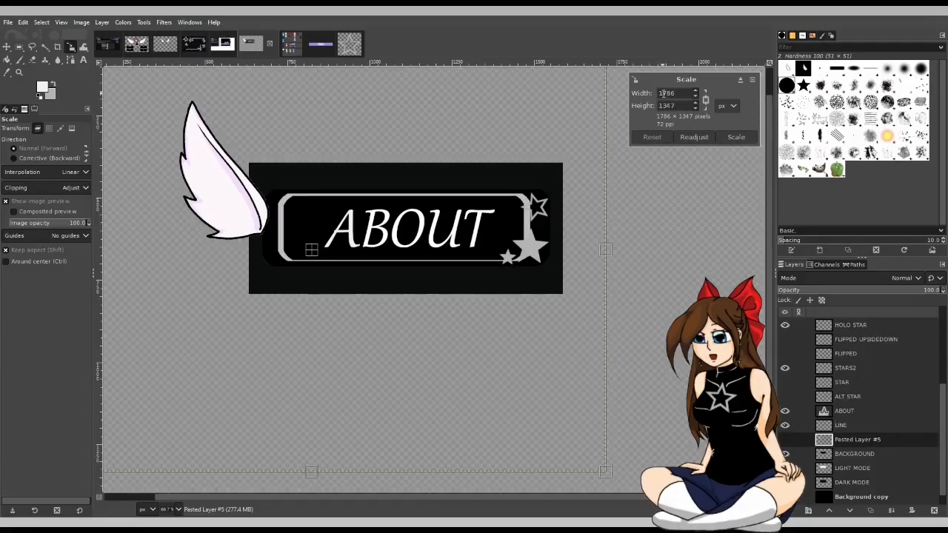
key(Delete)
click(689, 104)
click(736, 138)
click(7, 46)
drag(136, 98, 266, 189)
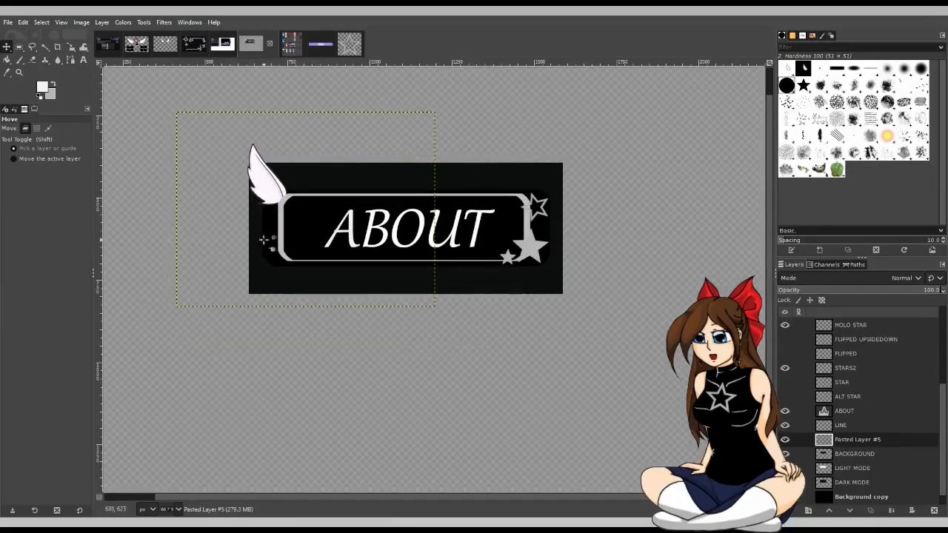
Step: Rotate the wing by -24.63 degrees around its base at the frame corner, with the centre at 737.50, 510.50
key(shift+r)
click(260, 237)
drag(307, 212, 283, 201)
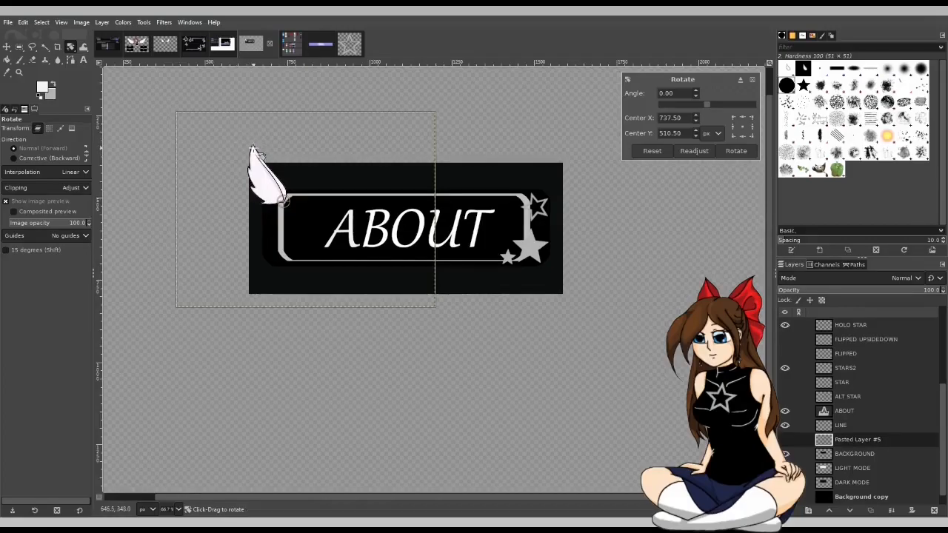
drag(240, 141, 224, 158)
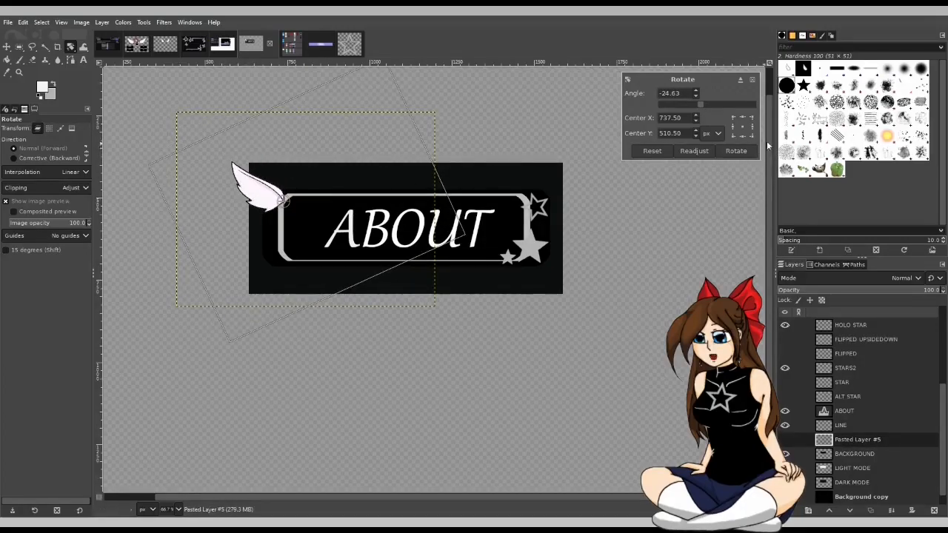
click(736, 151)
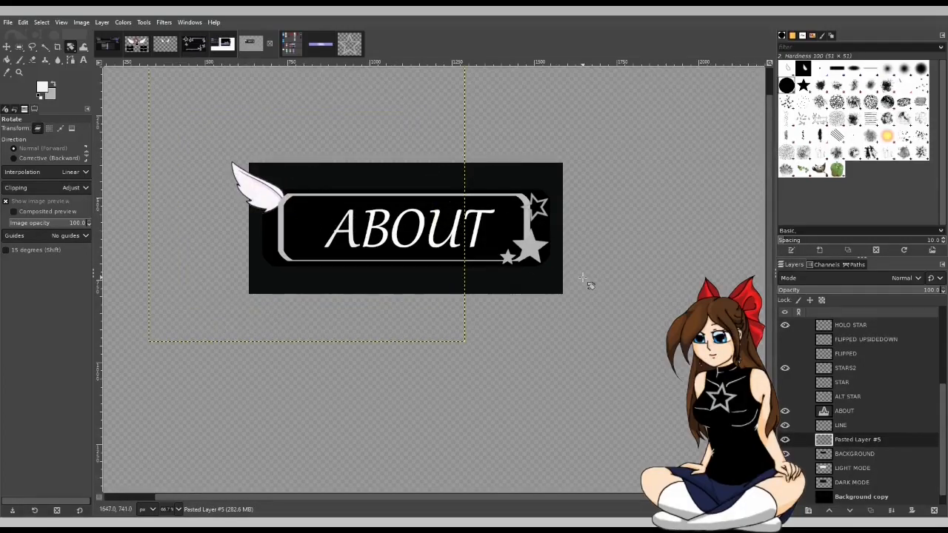
Step: Paste a second wing as a new layer, flip it horizontally and move it beside the first wing to form a pair at the frame corner
click(868, 443)
key(ctrl+v)
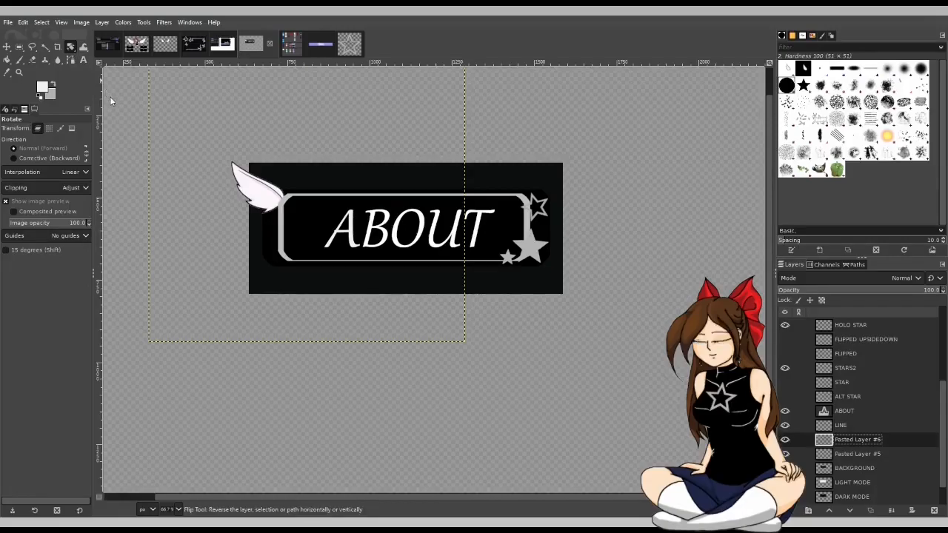
key(shift+f)
click(274, 201)
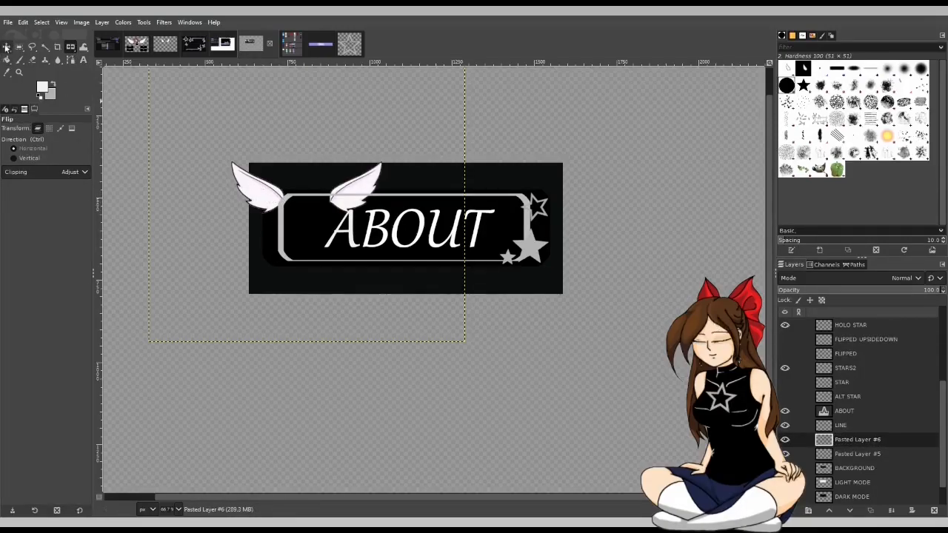
click(6, 46)
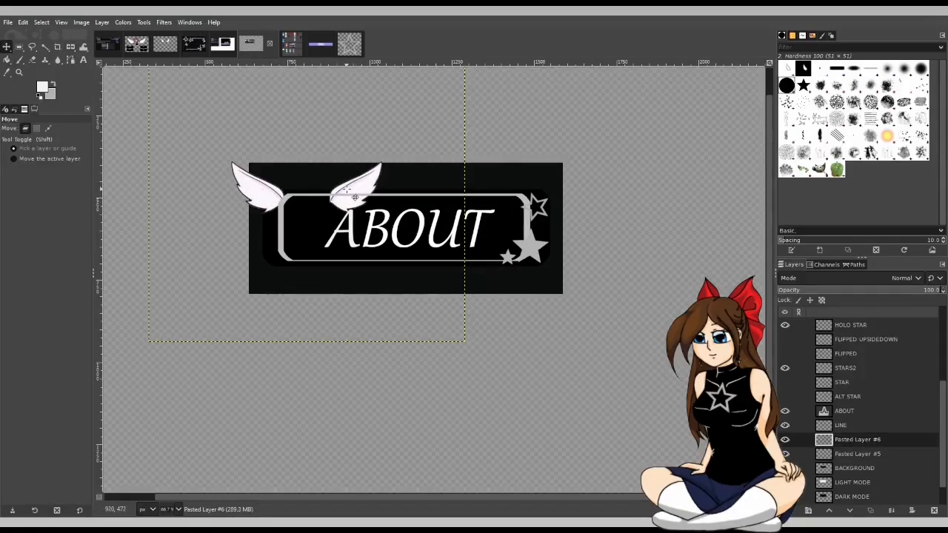
drag(355, 197, 320, 195)
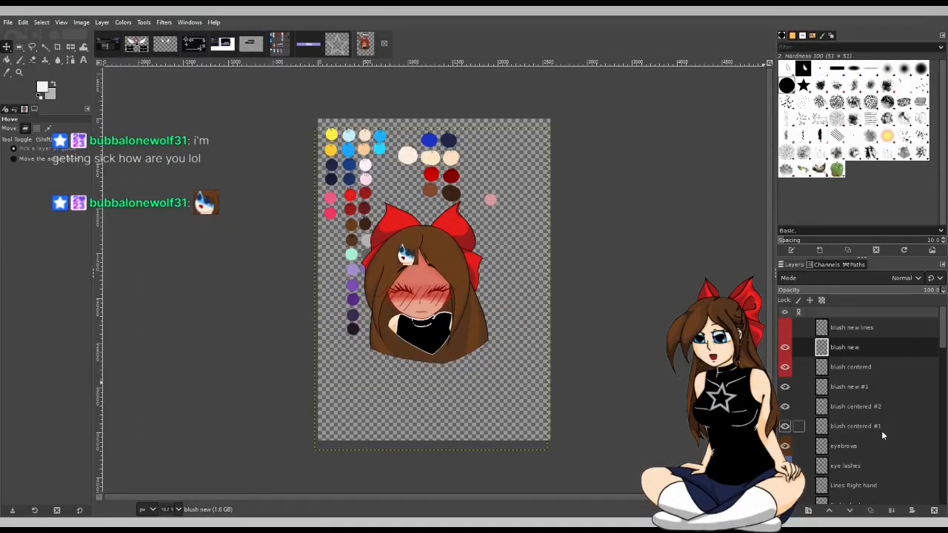
Step: In the character head image, hide the swatches layer, merge all visible layers into one and copy the merged layer
scroll(877, 432, down, 10)
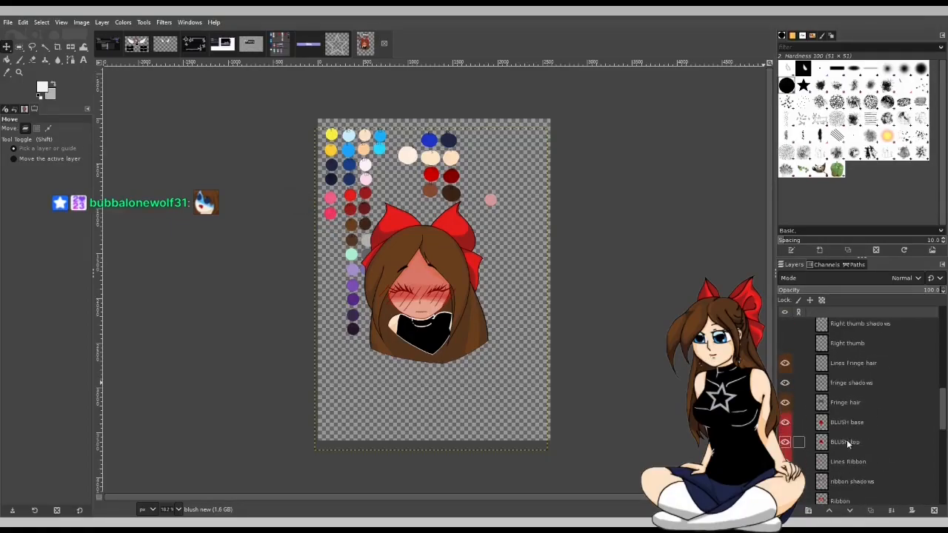
scroll(848, 443, down, 5)
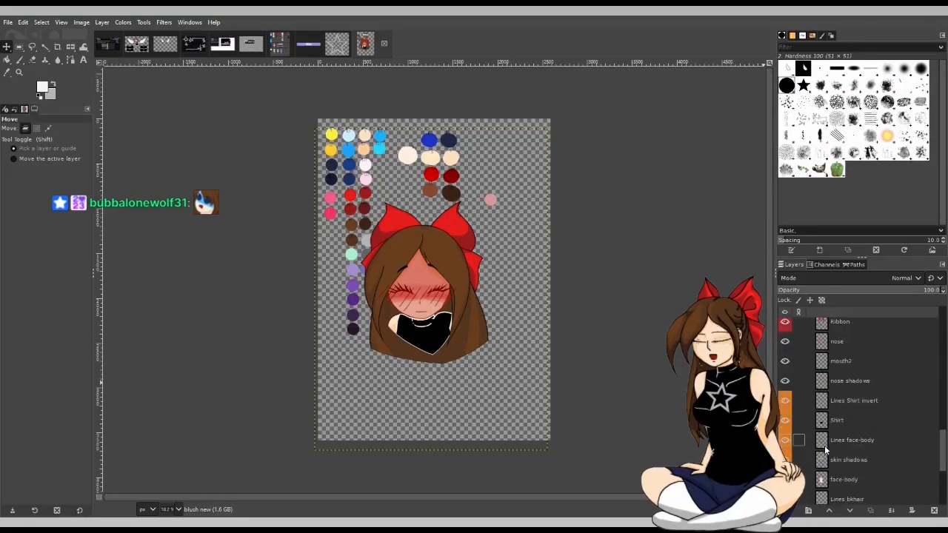
scroll(826, 449, down, 5)
click(785, 415)
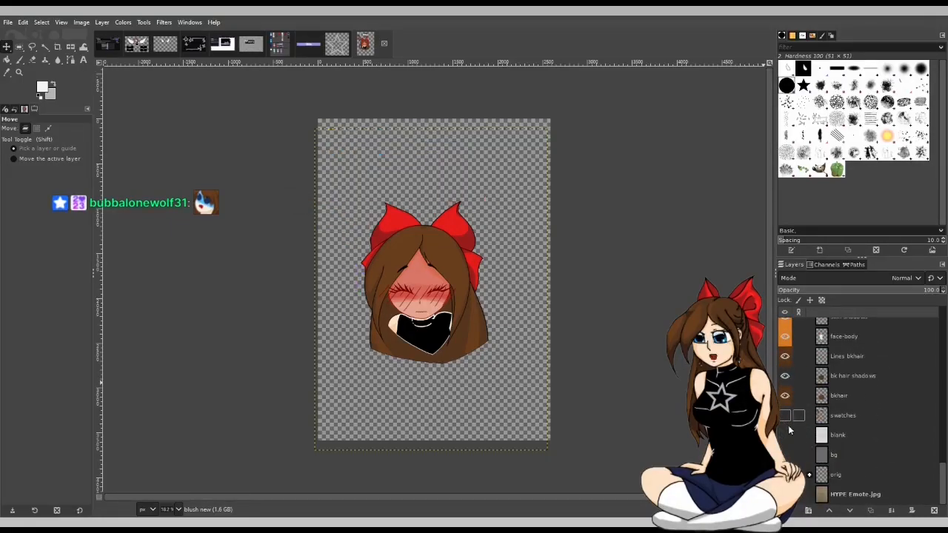
click(843, 397)
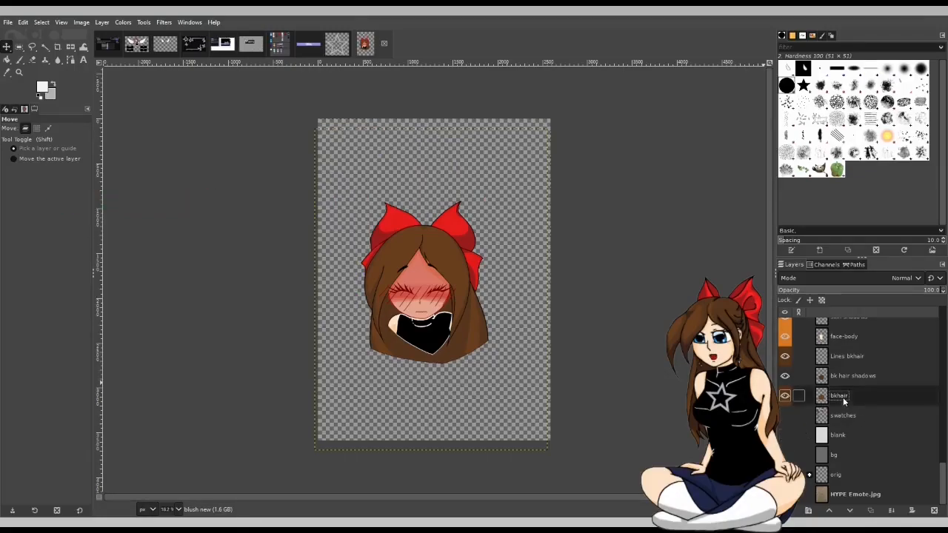
click(880, 439)
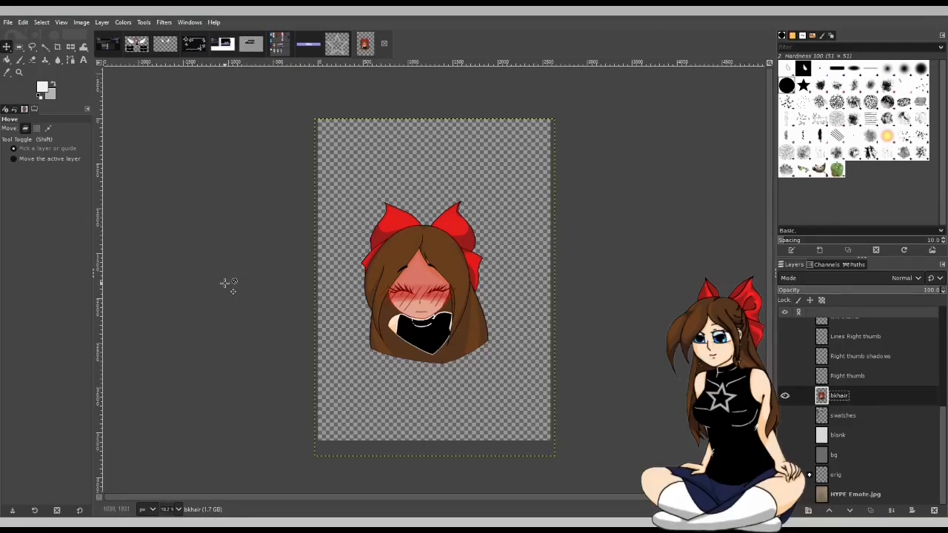
key(ctrl+c)
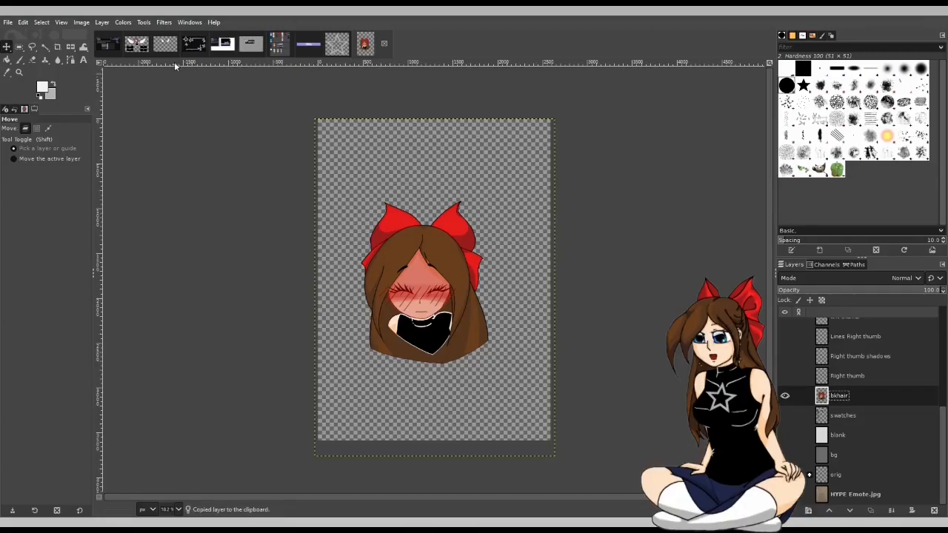
Step: Switch to the panel image and paste the character head as a new layer above the wings
click(165, 43)
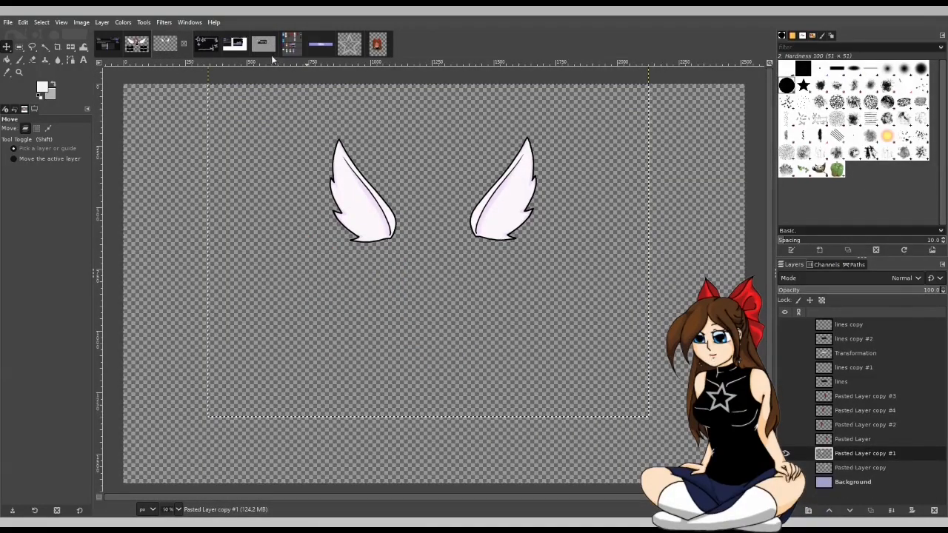
click(261, 50)
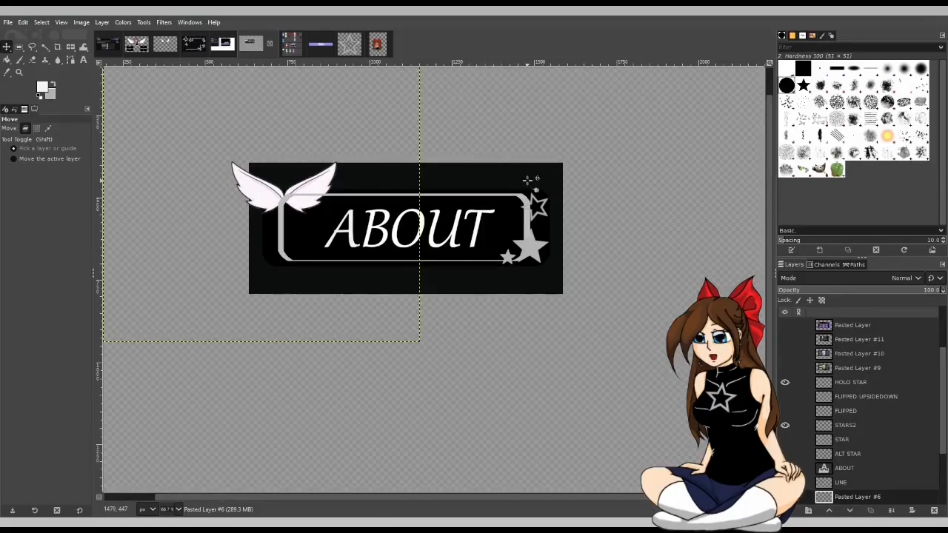
key(ctrl+v)
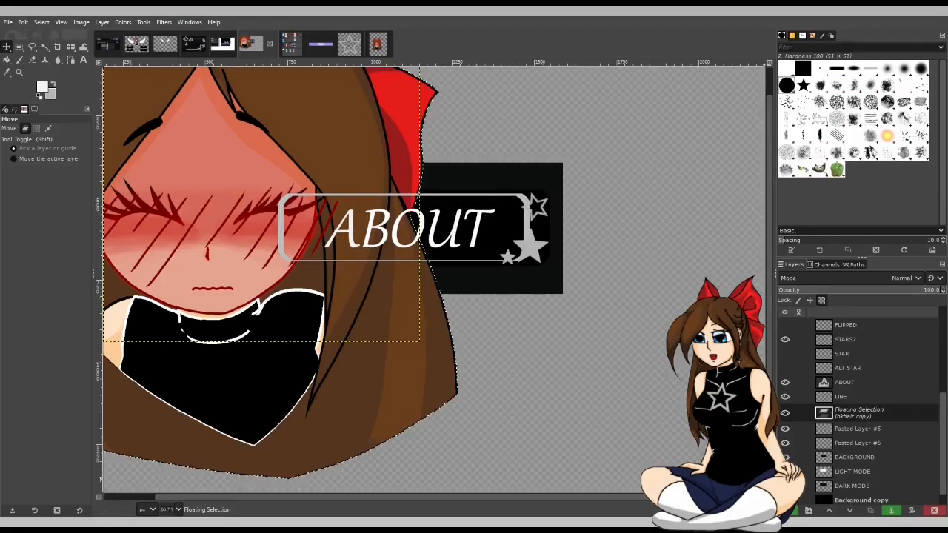
key(shift+ctrl+n)
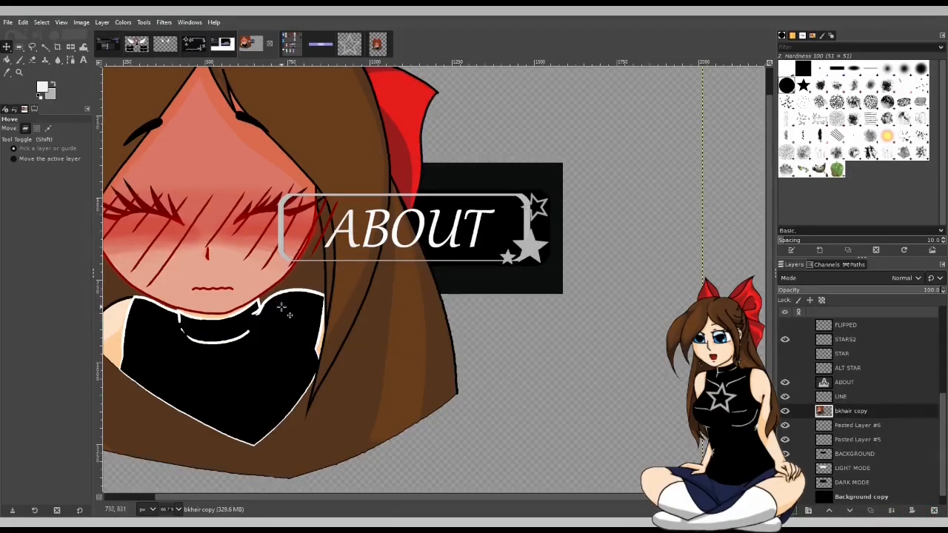
Step: Scale the pasted head layer to 681 × 955 px
key(shift+s)
click(284, 307)
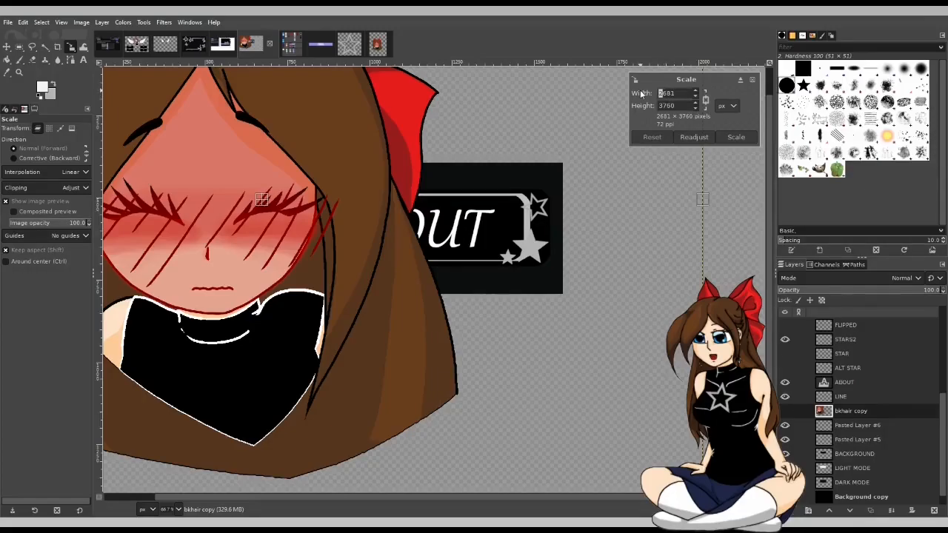
click(677, 106)
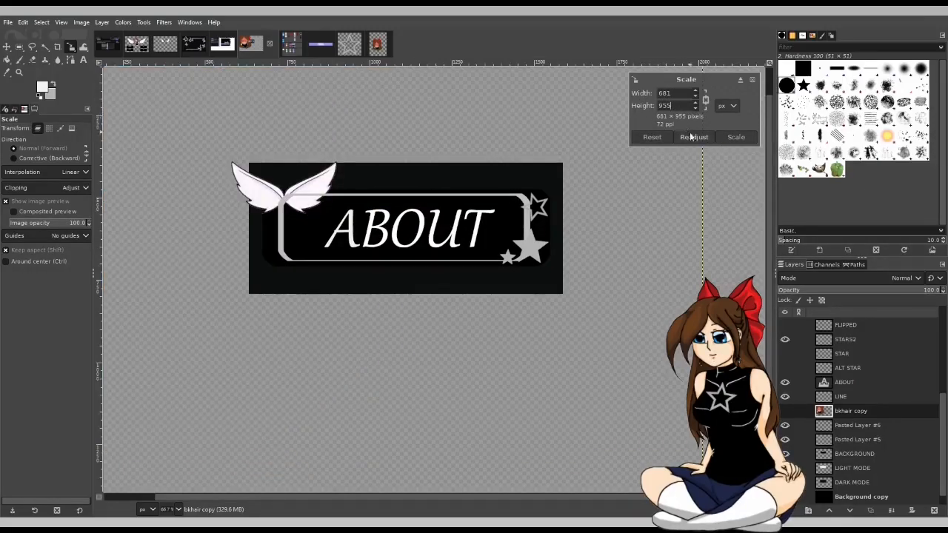
click(736, 138)
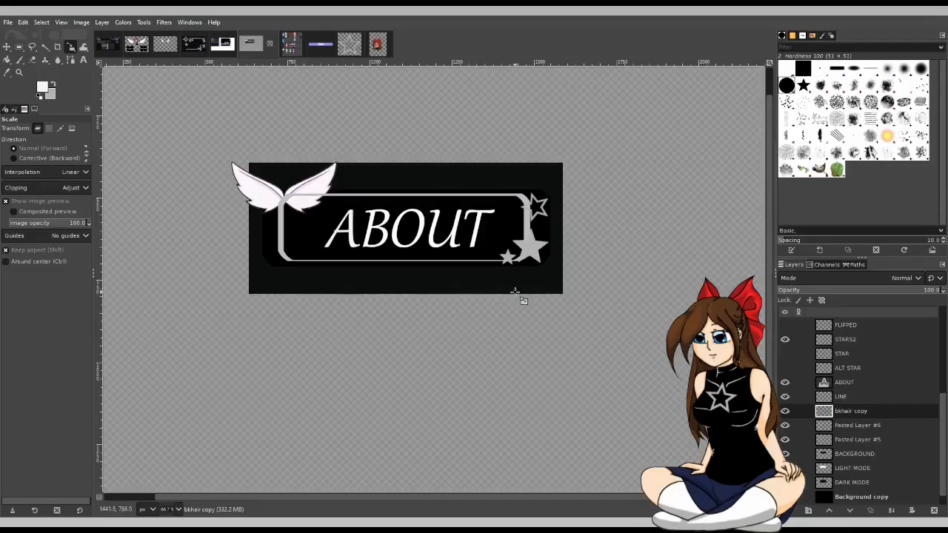
Step: Move the head layer from outside the canvas onto the left end of the ABOUT panel
scroll(518, 296, down, 4)
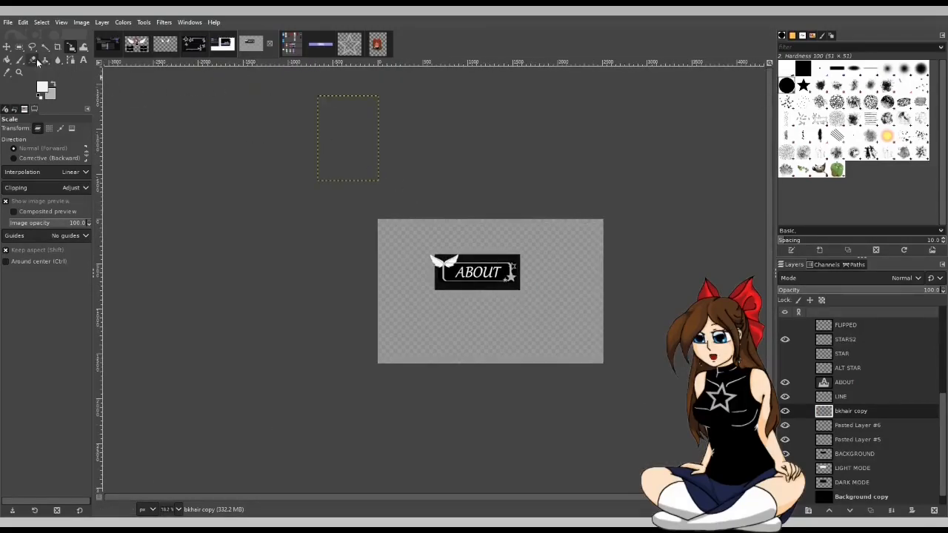
key(m)
drag(349, 148, 451, 282)
scroll(467, 294, up, 2)
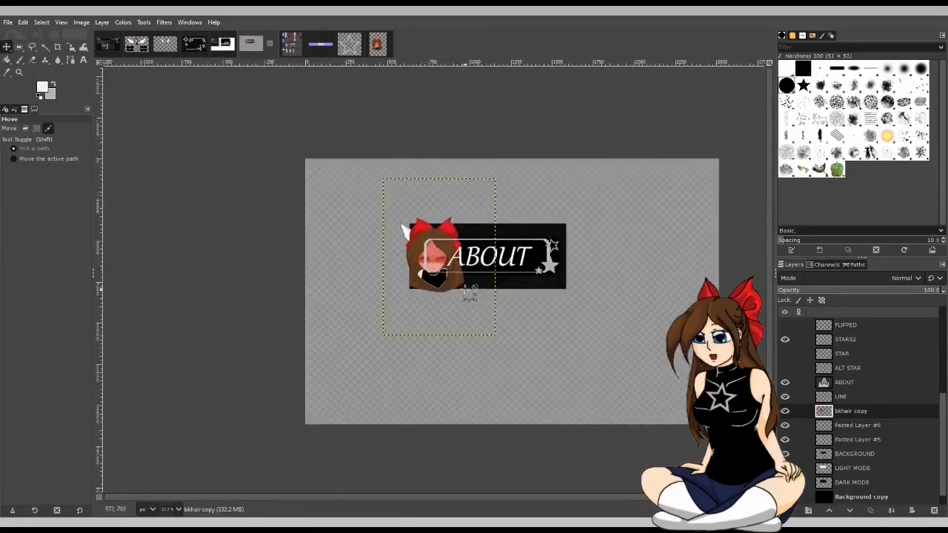
scroll(467, 294, up, 2)
scroll(419, 272, up, 2)
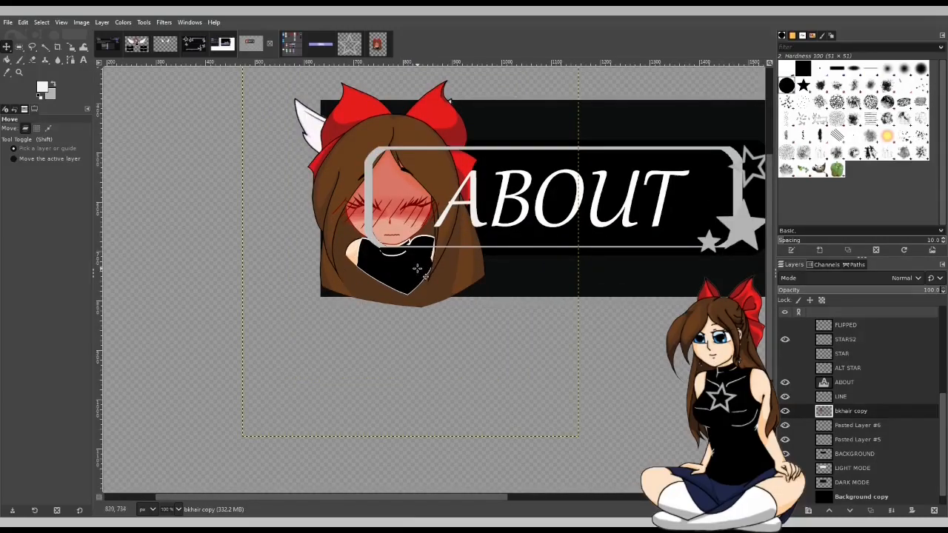
Step: Scale the head layer down proportionally to 317 × 445 px
key(shift+s)
click(419, 271)
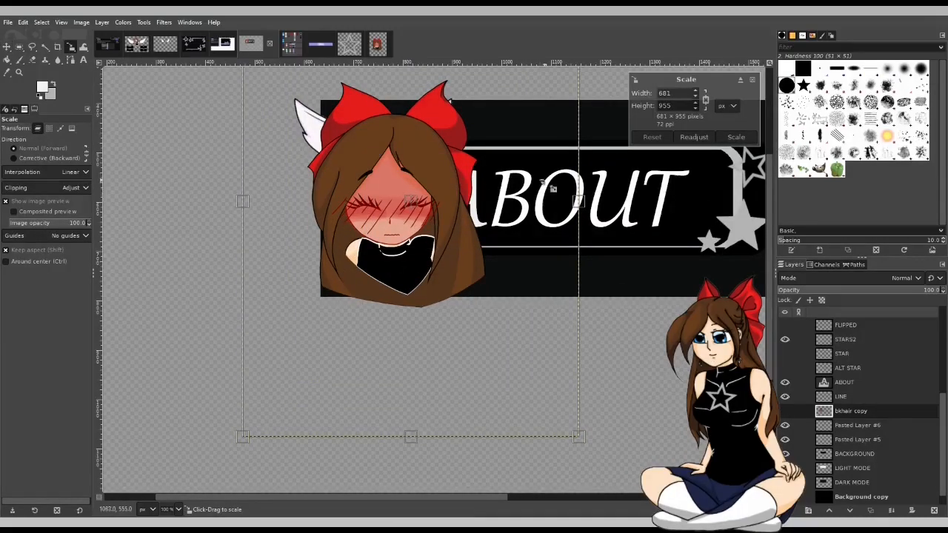
drag(581, 434, 353, 223)
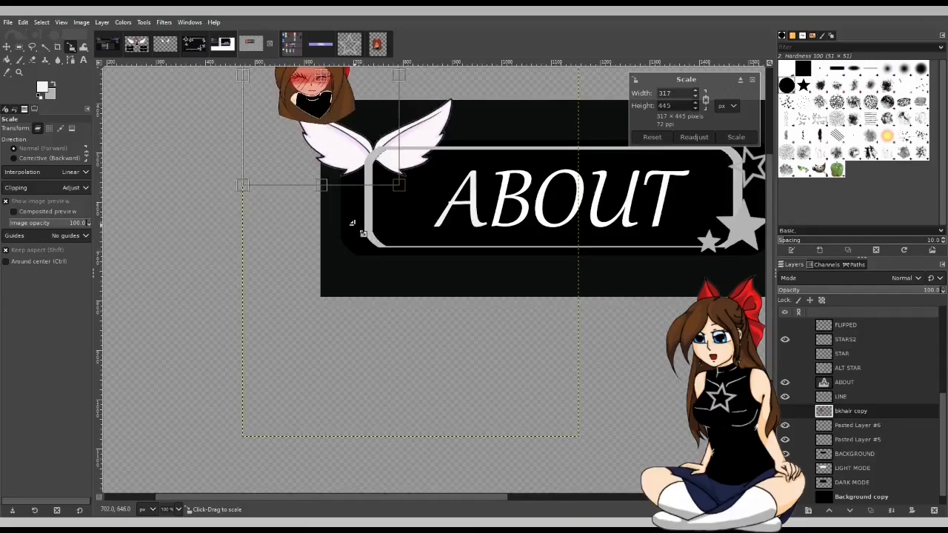
click(735, 137)
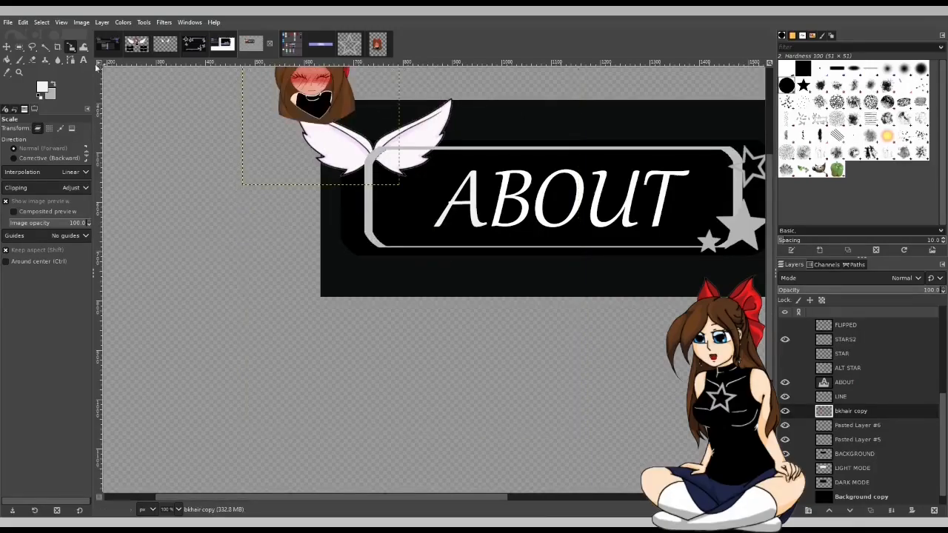
Step: Move the small head between the two wings and nudge it slightly right to centre it over the frame corner
click(6, 46)
drag(321, 95, 372, 153)
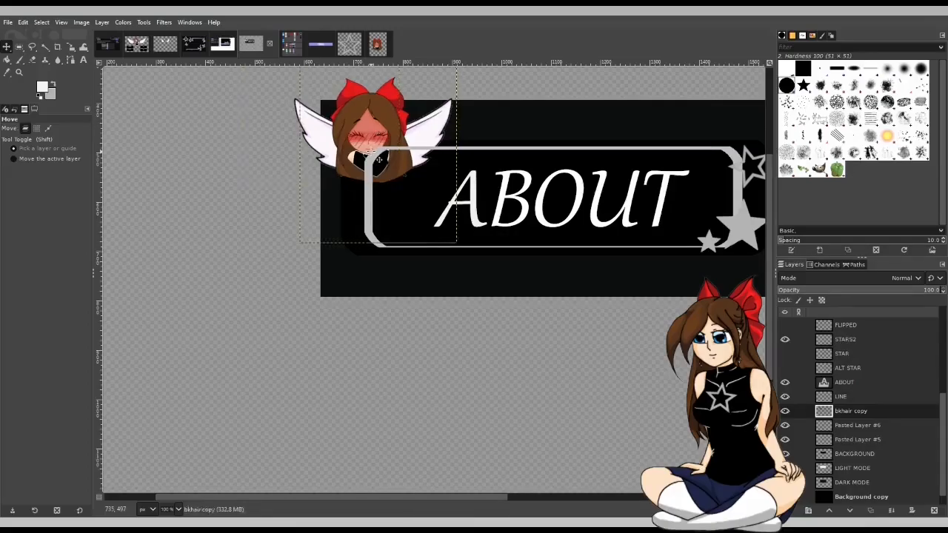
scroll(436, 156, up, 1)
scroll(429, 222, up, 3)
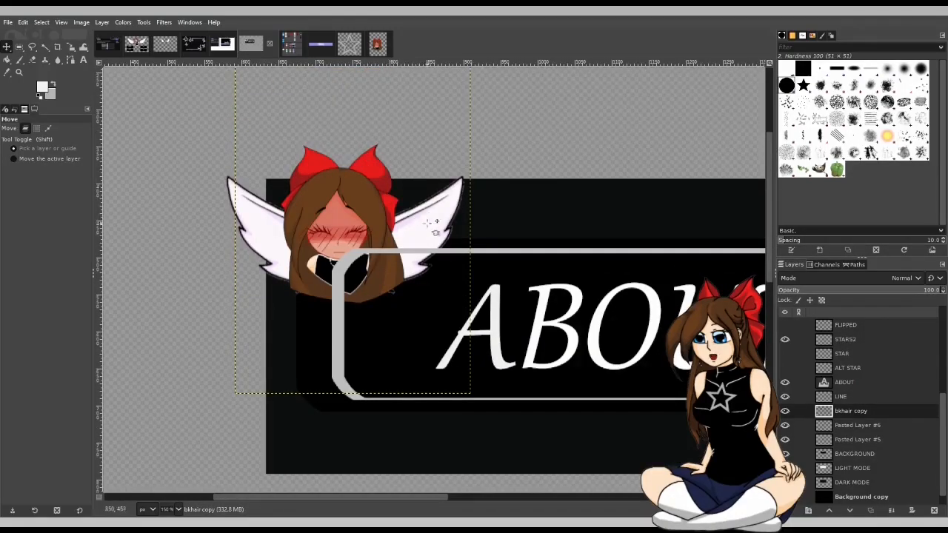
scroll(378, 271, up, 1)
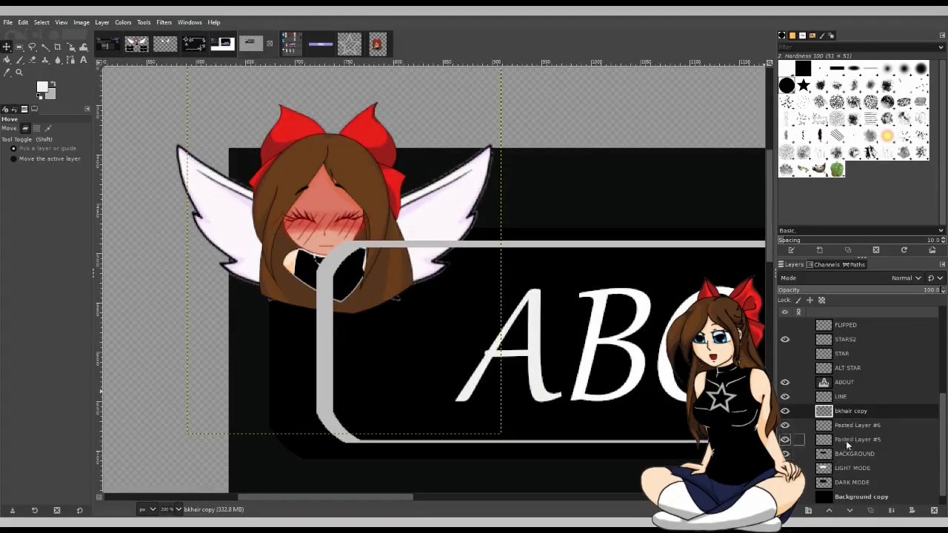
drag(323, 225, 337, 225)
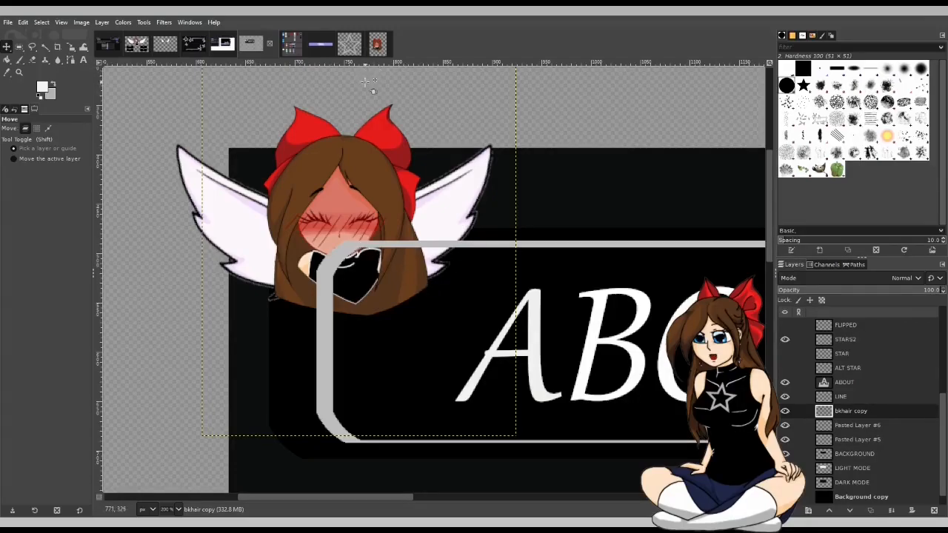
Step: Return to the character head image and undo the layer merge
key(ctrl+x)
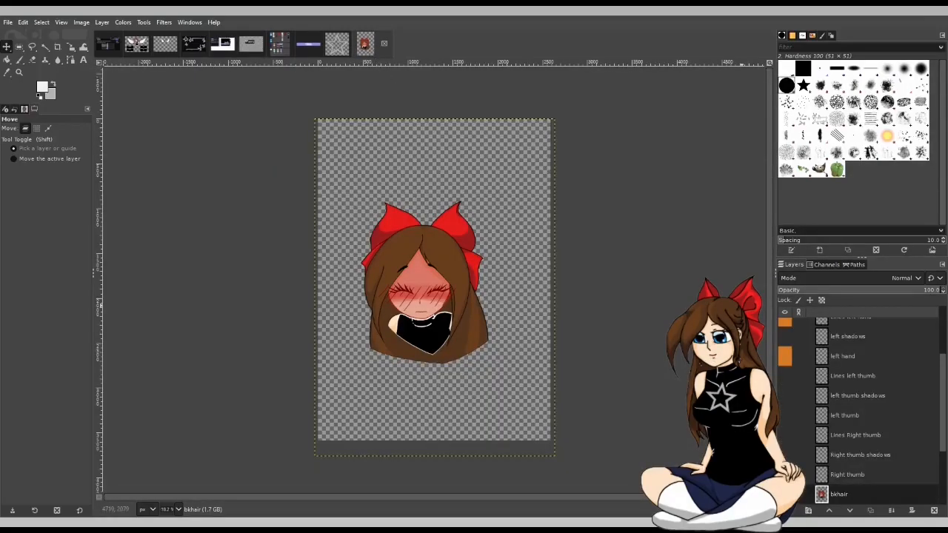
scroll(908, 408, up, 3)
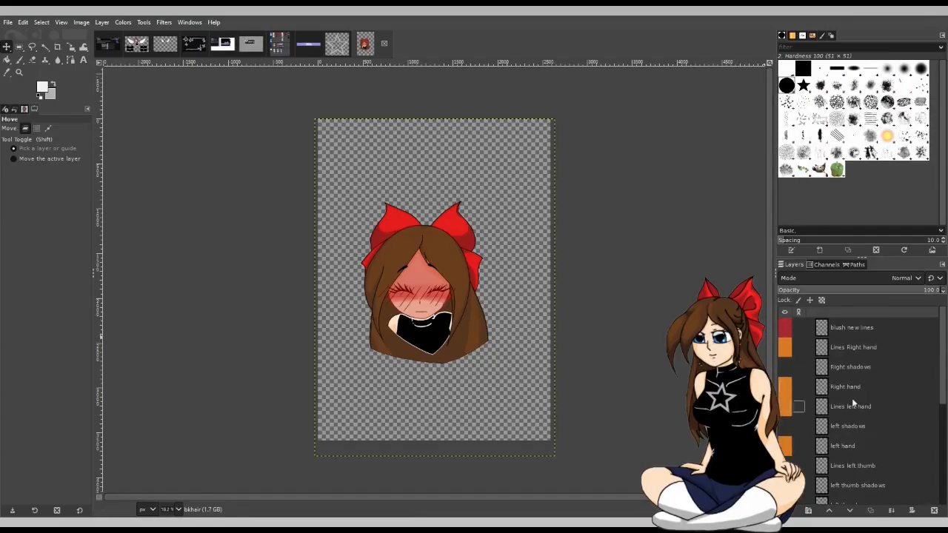
key(ctrl+z)
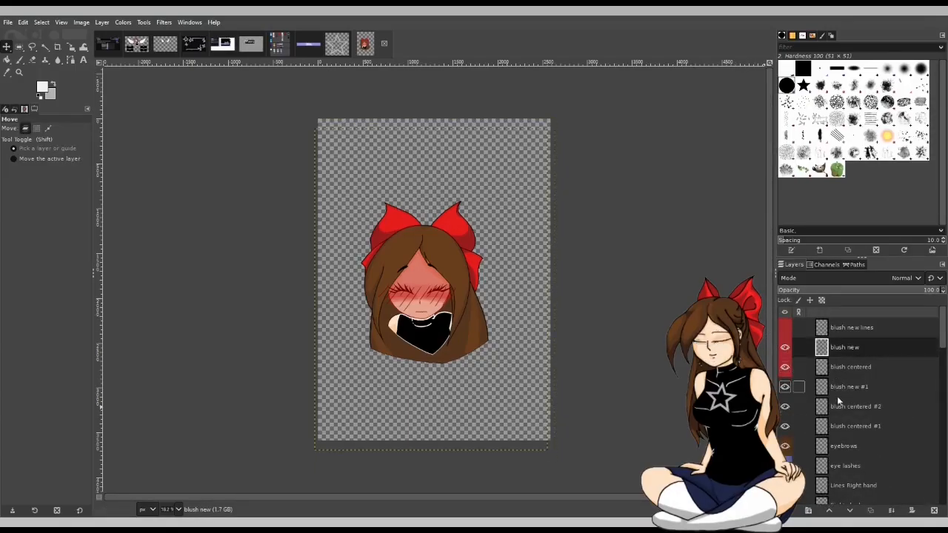
Step: Hide the Lines bkhair, bk hair shadows and bkhair layers, and make bkhair the active layer
scroll(836, 462, down, 2)
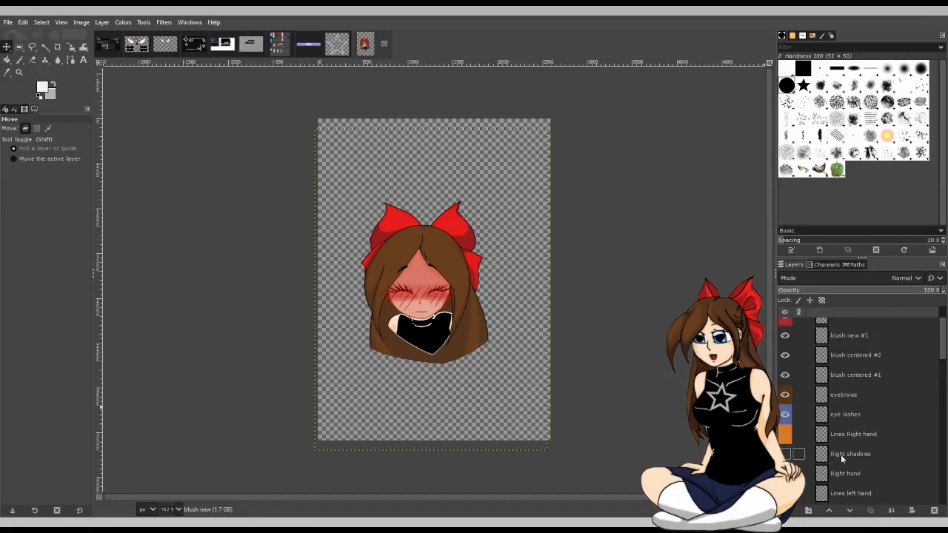
scroll(830, 445, down, 5)
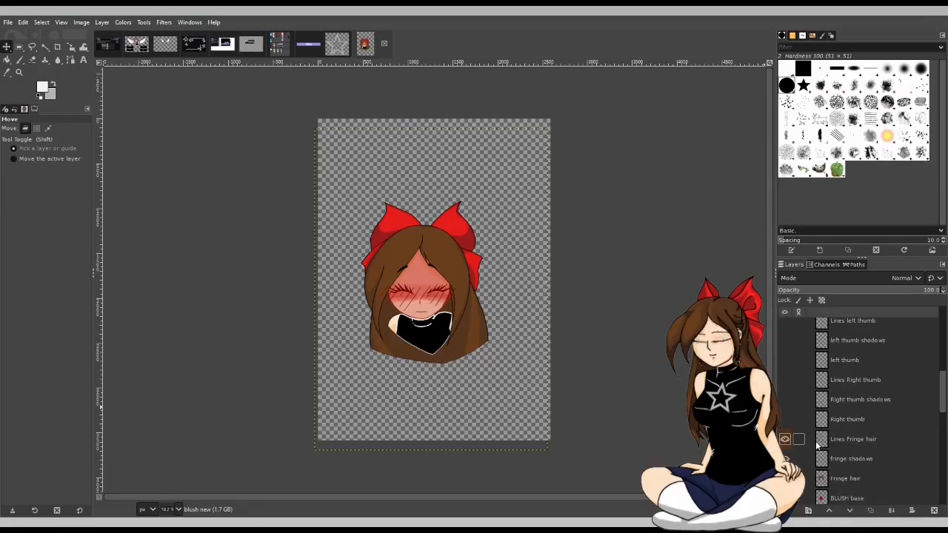
scroll(819, 441, down, 5)
scroll(817, 444, down, 6)
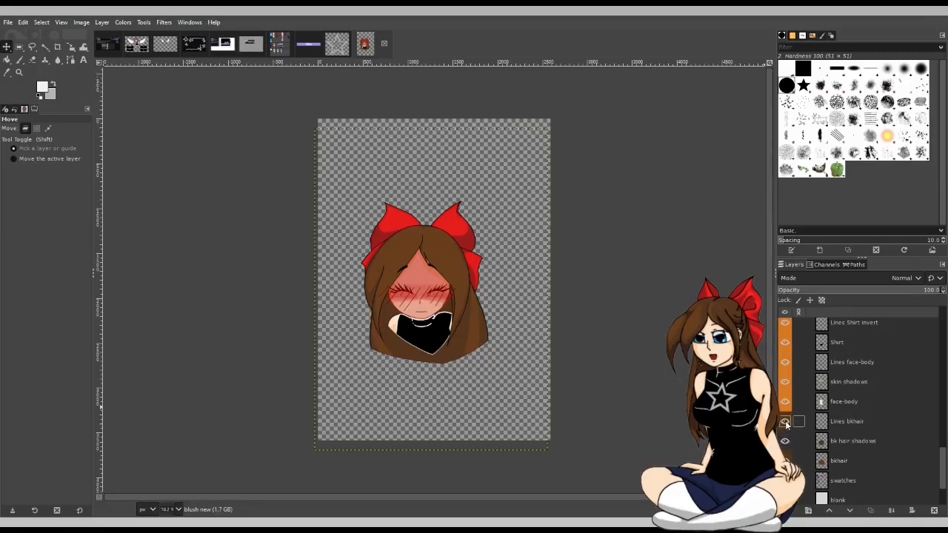
click(787, 440)
click(787, 460)
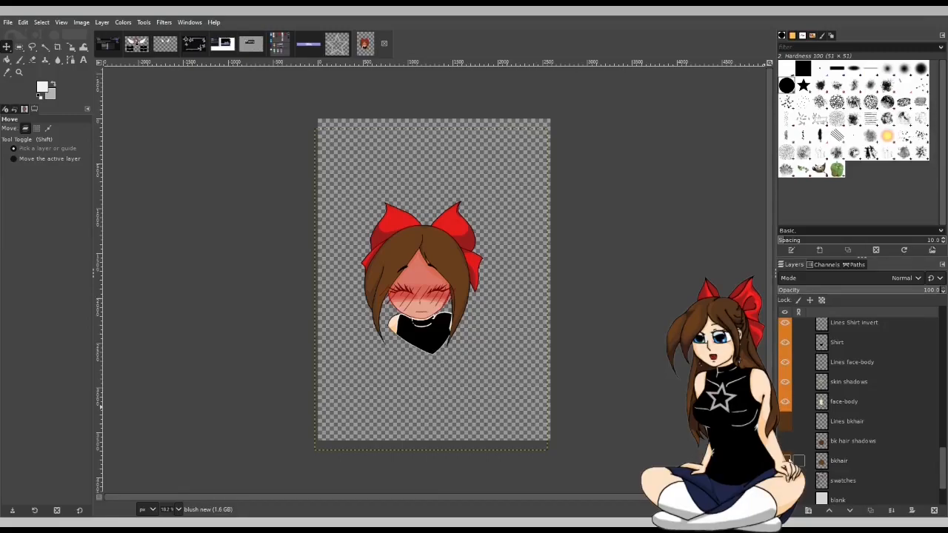
scroll(851, 462, down, 1)
click(836, 434)
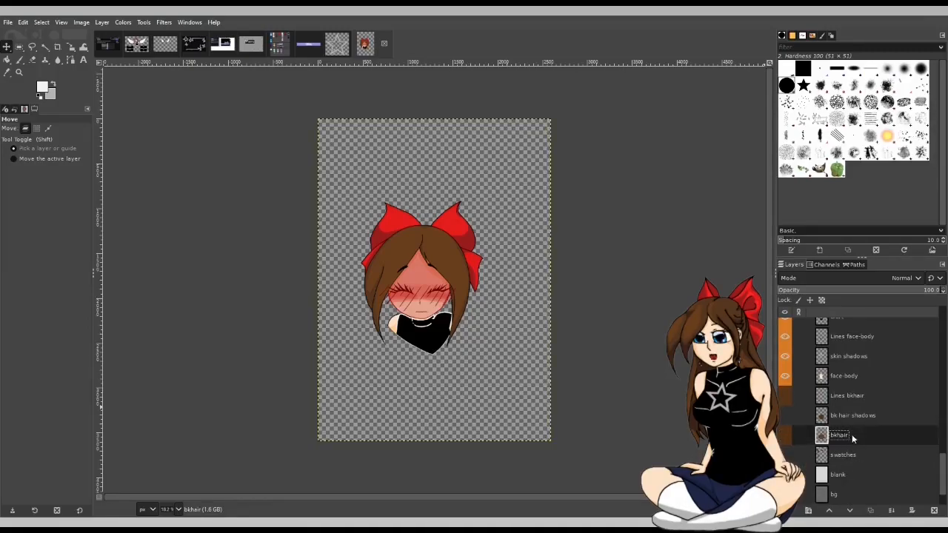
Step: Merge the visible layers of the character head image and copy the whole merged result
key(ctrl+m)
click(879, 475)
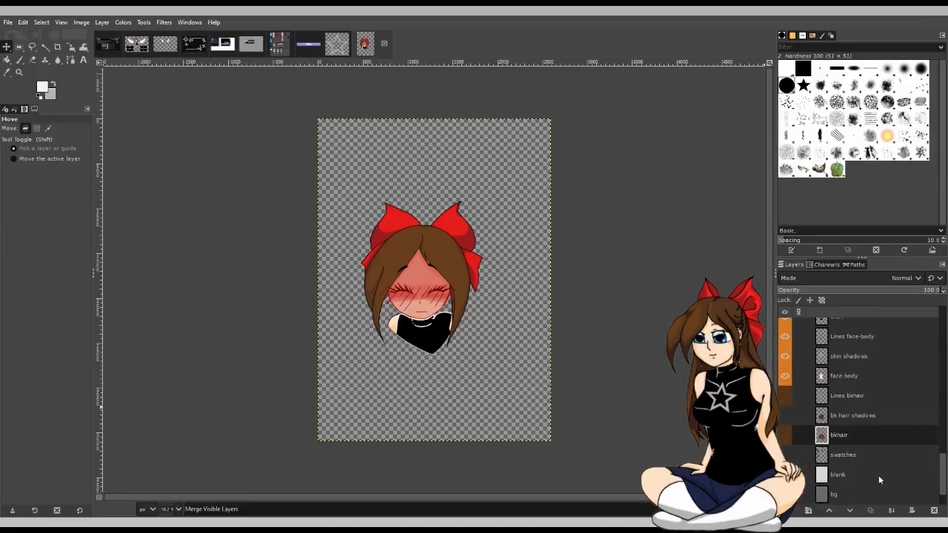
key(ctrl+a)
key(ctrl+c)
Step: Paste the copied character head into the ABOUT panel image as a new layer
click(251, 46)
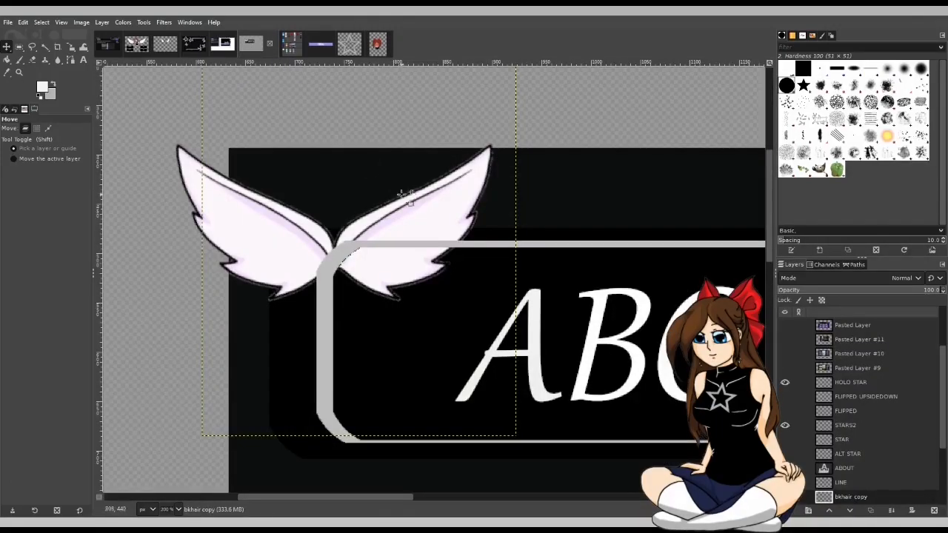
key(ctrl+v)
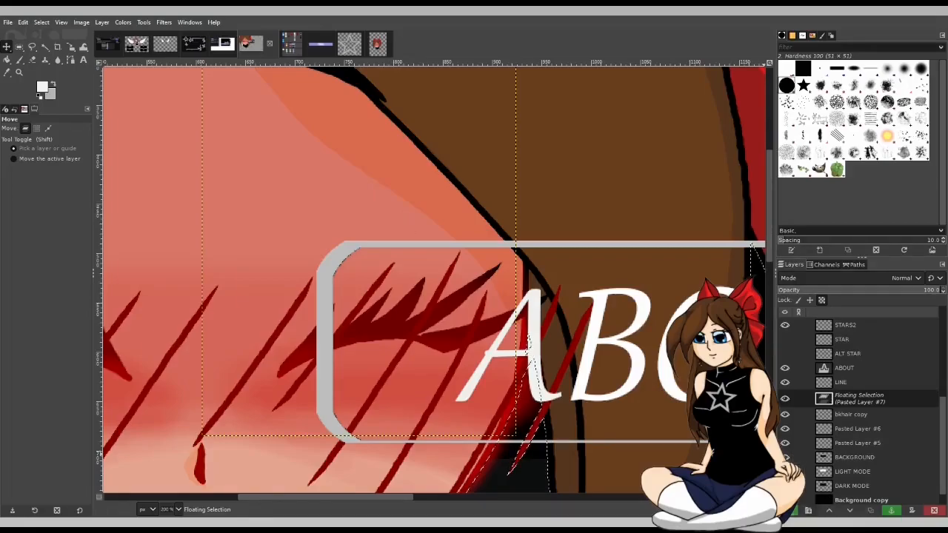
click(790, 510)
Step: Scale the pasted head layer proportionally to a width of 495 px
scroll(393, 348, down, 3)
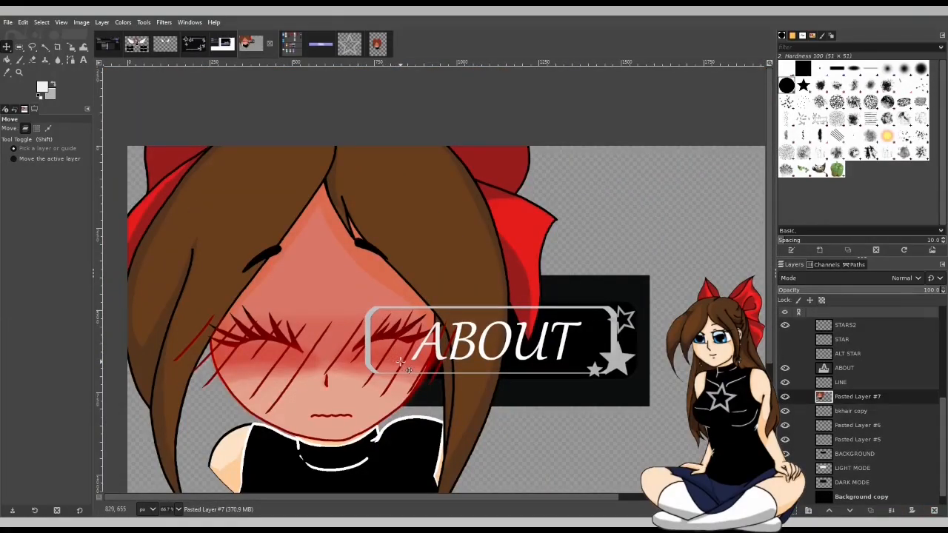
key(shift+s)
drag(411, 369, 466, 358)
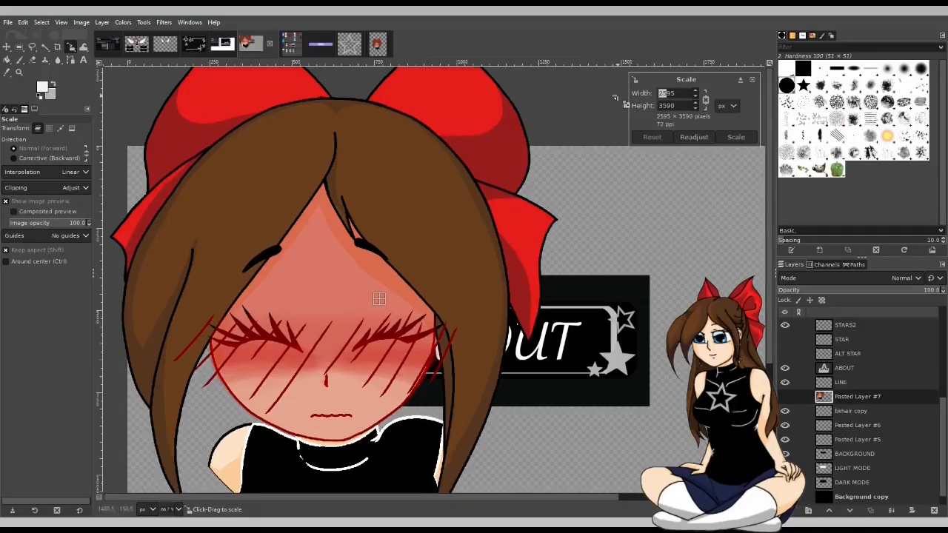
text(495)
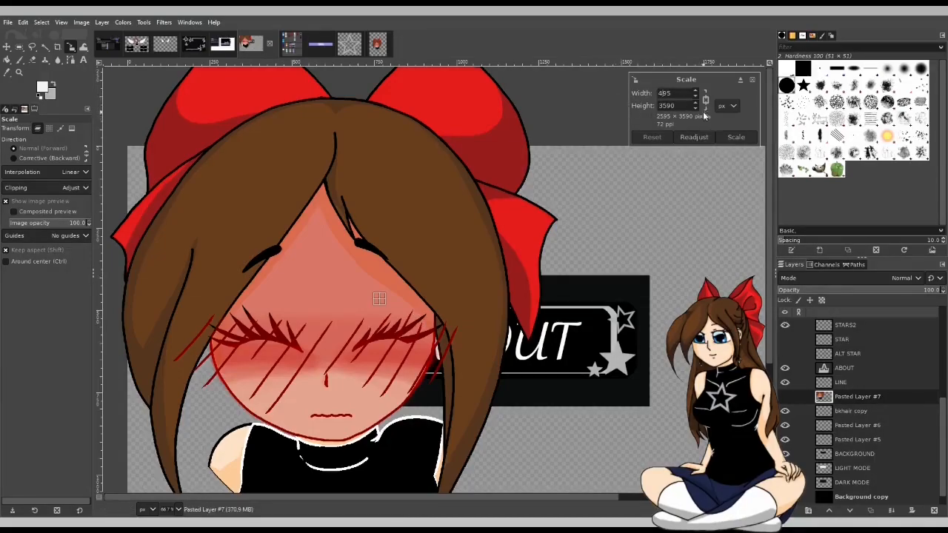
click(685, 105)
key(Return)
scroll(393, 184, down, 3)
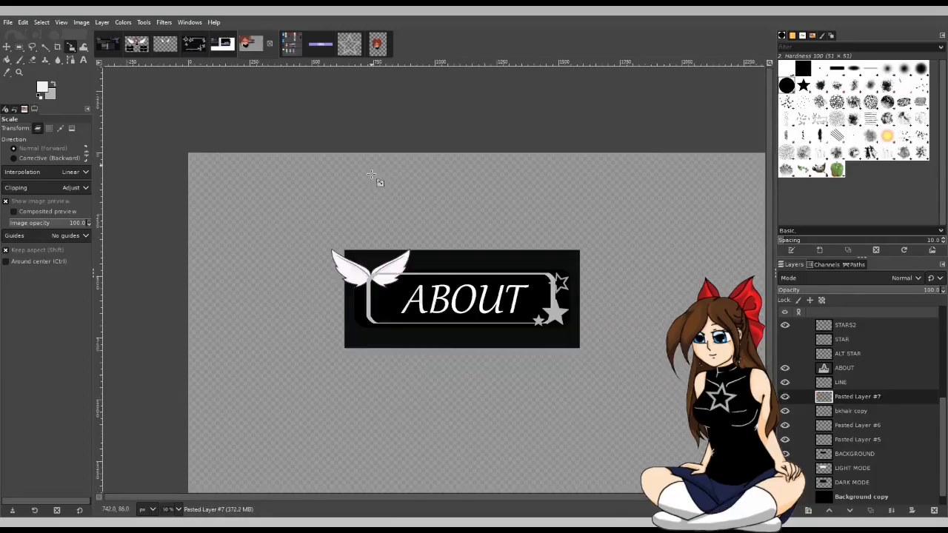
Step: Move the scaled head from above the canvas onto the wings at the ABOUT frame's upper-left corner
scroll(285, 136, up, 2)
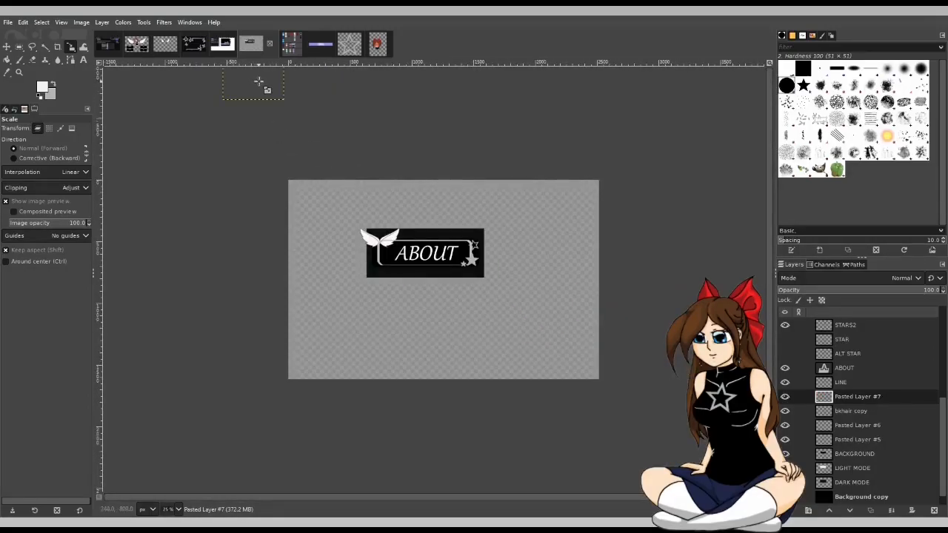
click(8, 45)
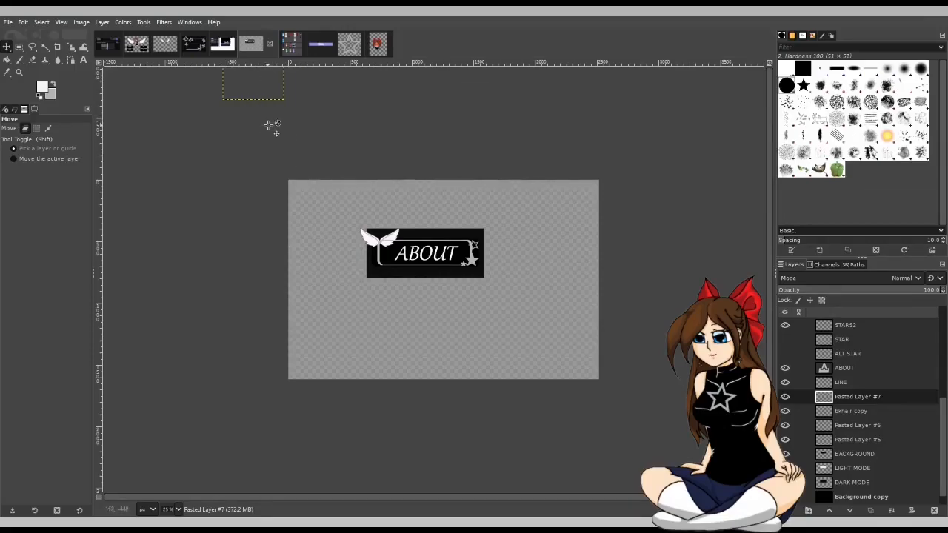
scroll(268, 126, down, 1)
drag(269, 99, 335, 199)
scroll(333, 195, up, 7)
drag(365, 250, 378, 133)
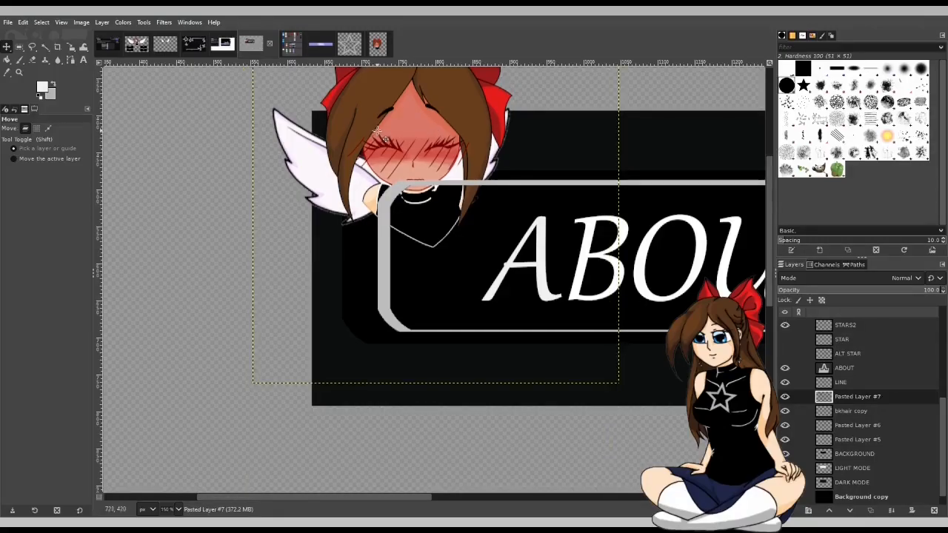
Step: Shrink the head layer slightly more in proportion and centre it between the two wings
key(shift+s)
click(426, 158)
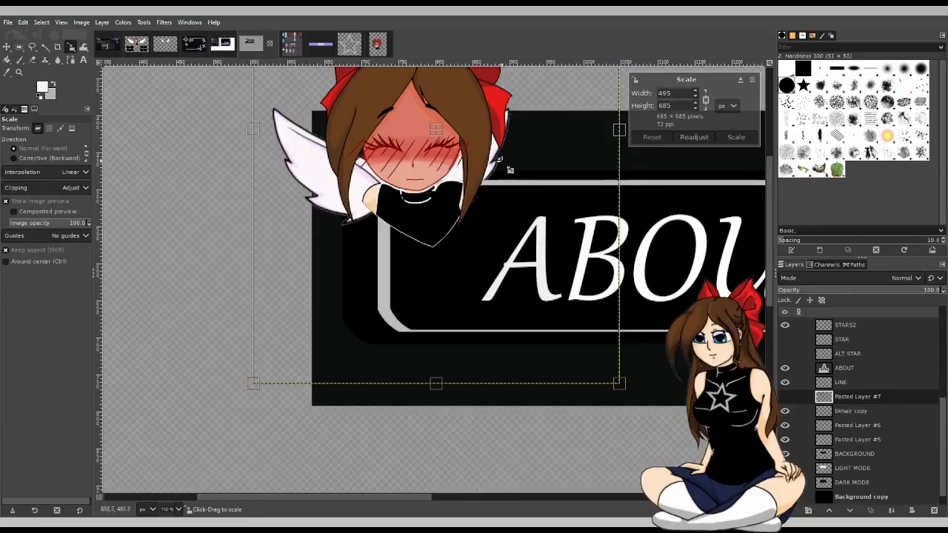
scroll(518, 193, up, 3)
drag(621, 235, 576, 236)
key(Return)
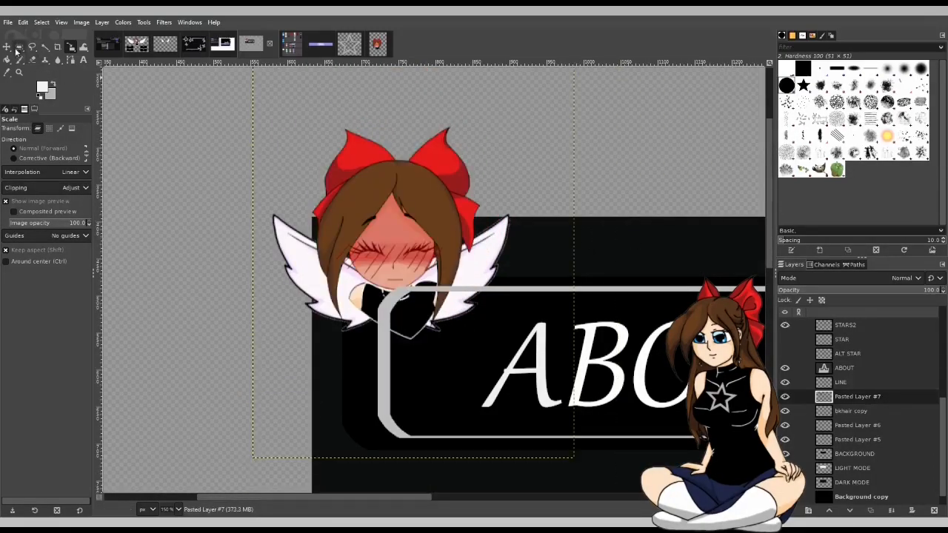
key(m)
drag(398, 253, 423, 275)
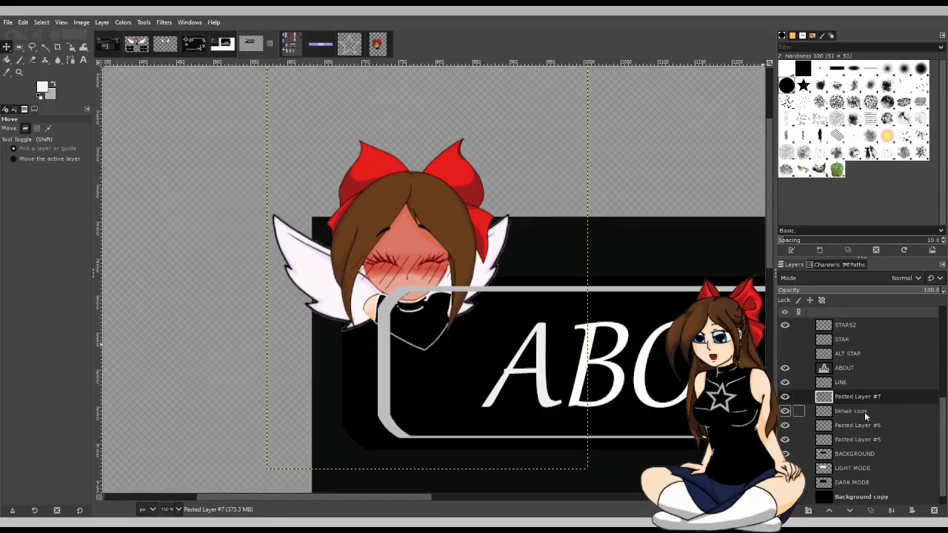
Step: Place the LINE layer beneath the Pasted Layer #7 and bkhair copy layers so the head sits in front of the frame
scroll(624, 378, down, 1)
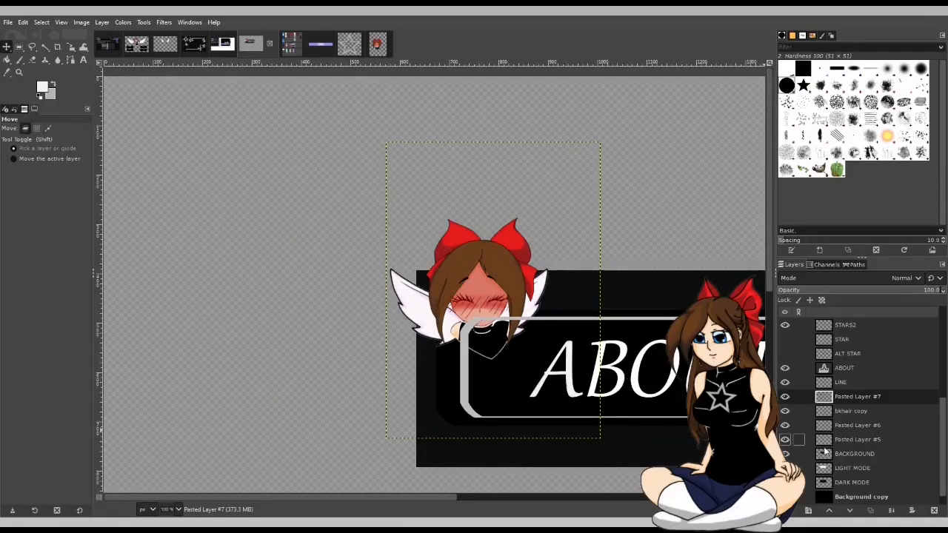
drag(851, 381, 851, 423)
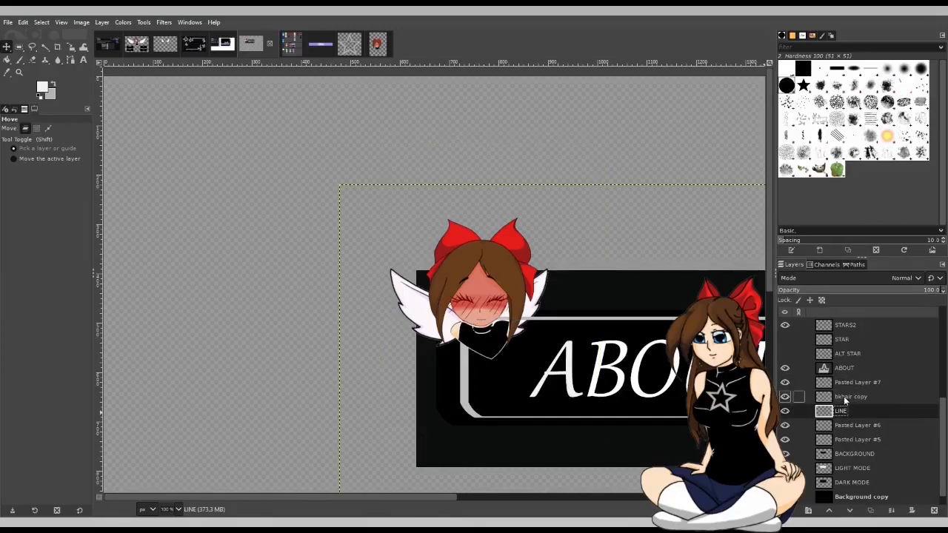
click(850, 398)
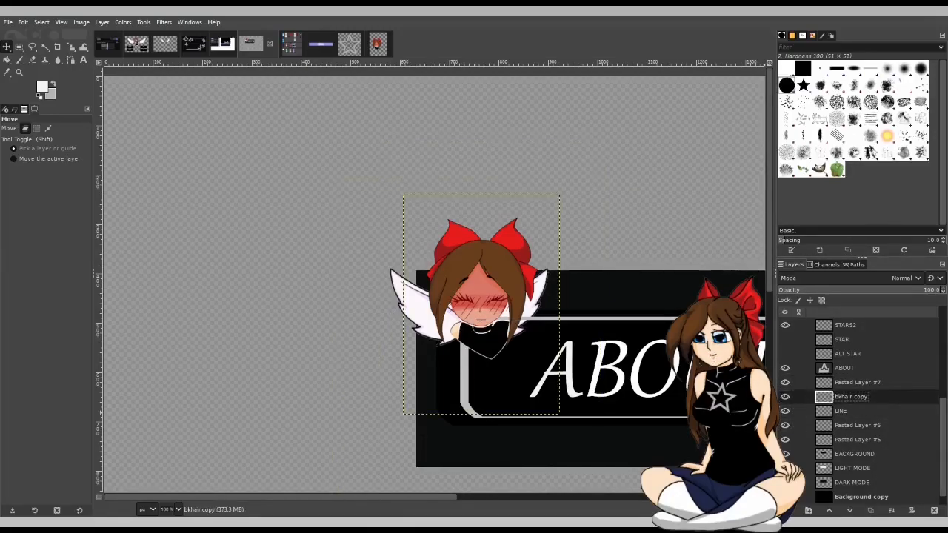
click(852, 384)
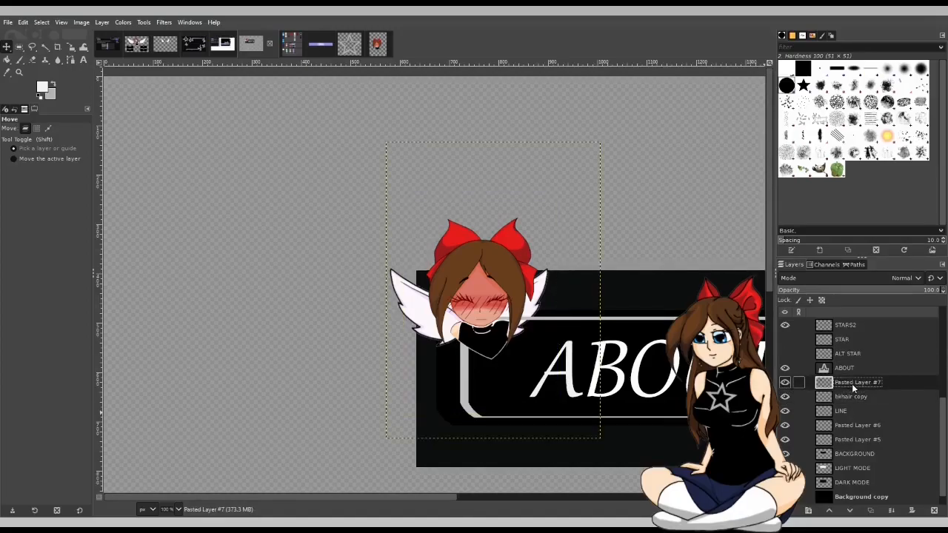
Step: Move the right wing on Pasted Layer #6 outward by about 50 px and fine-tune it to mirror the left wing
click(854, 425)
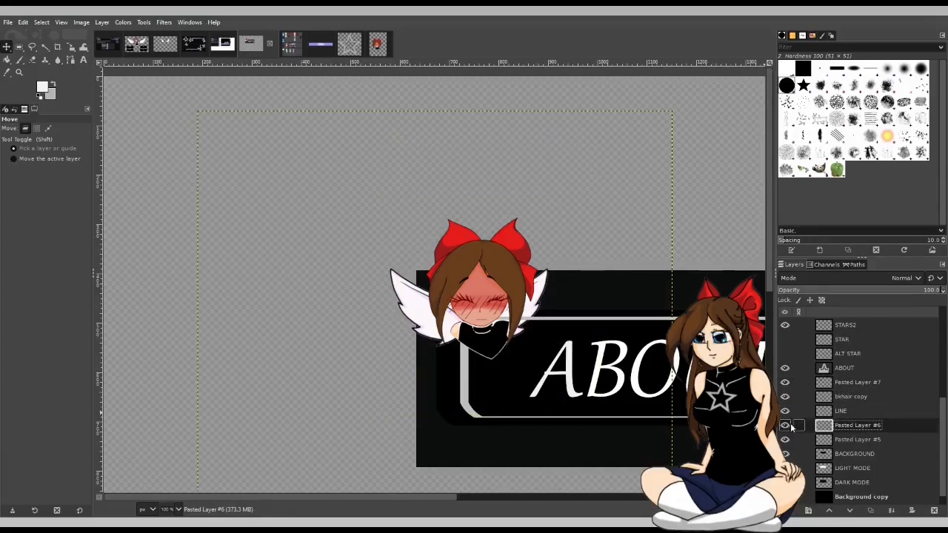
drag(542, 317, 568, 322)
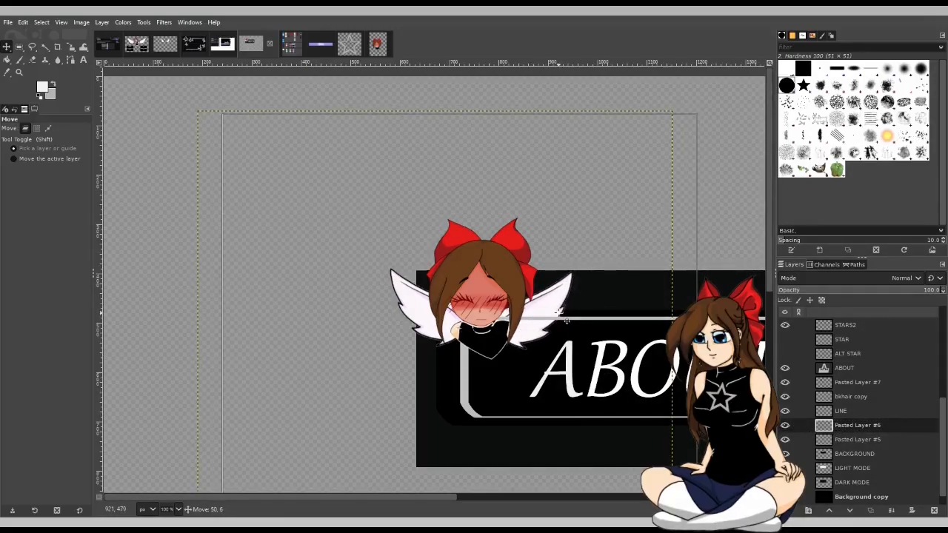
scroll(568, 322, up, 2)
drag(508, 276, 503, 275)
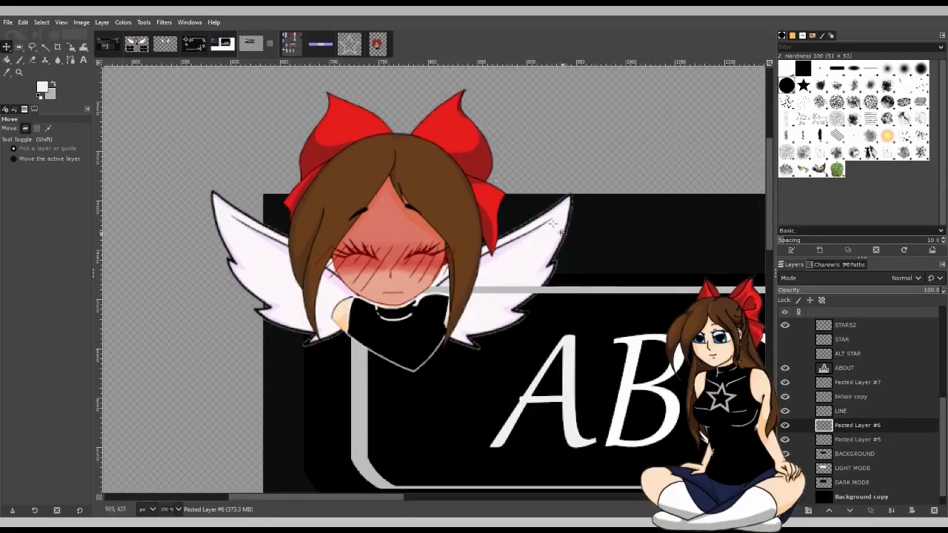
Step: Undo the layer merge in the character head image and hide every visible layer above the back hair layers
click(376, 46)
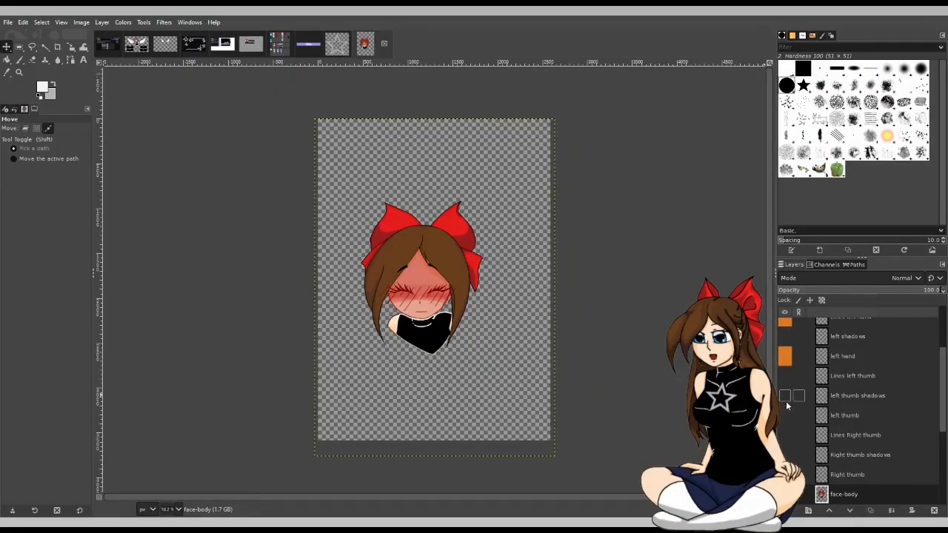
key(ctrl+z)
scroll(837, 438, down, 2)
mouse_move(786, 434)
mouse_down()
mouse_move(785, 329)
mouse_move(799, 390)
mouse_move(786, 384)
mouse_move(786, 460)
mouse_move(787, 428)
mouse_move(786, 450)
mouse_move(795, 451)
mouse_up()
scroll(799, 391, down, 5)
scroll(808, 445, down, 2)
click(785, 392)
drag(787, 385, 785, 454)
scroll(790, 396, down, 2)
Step: Show the Lines bkhair, bk hair shadows and bkhair layers and merge them into one layer
drag(789, 399, 788, 437)
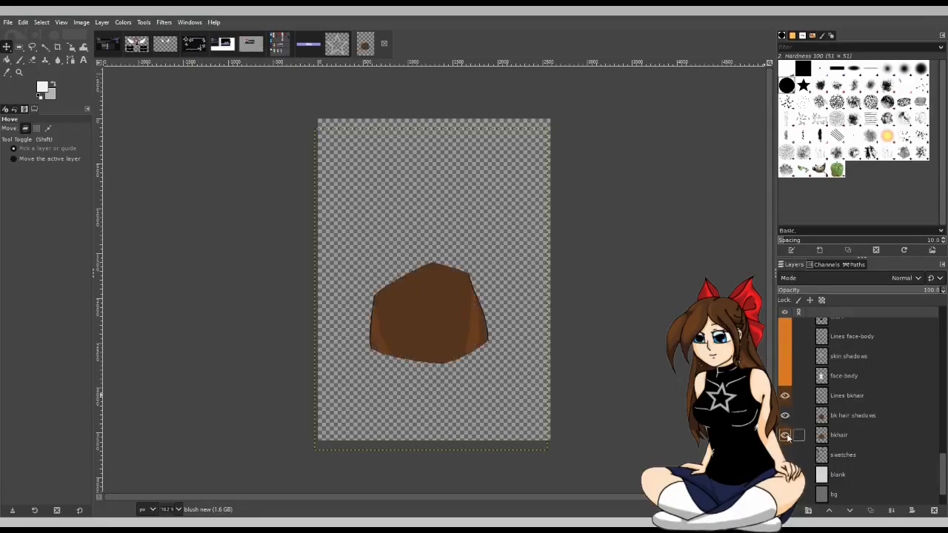
click(842, 395)
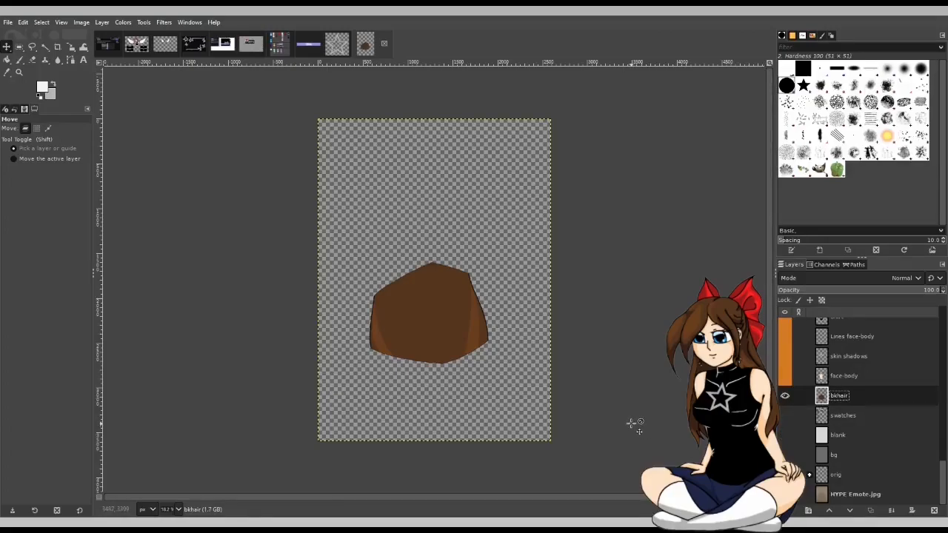
key(shift+c)
click(251, 45)
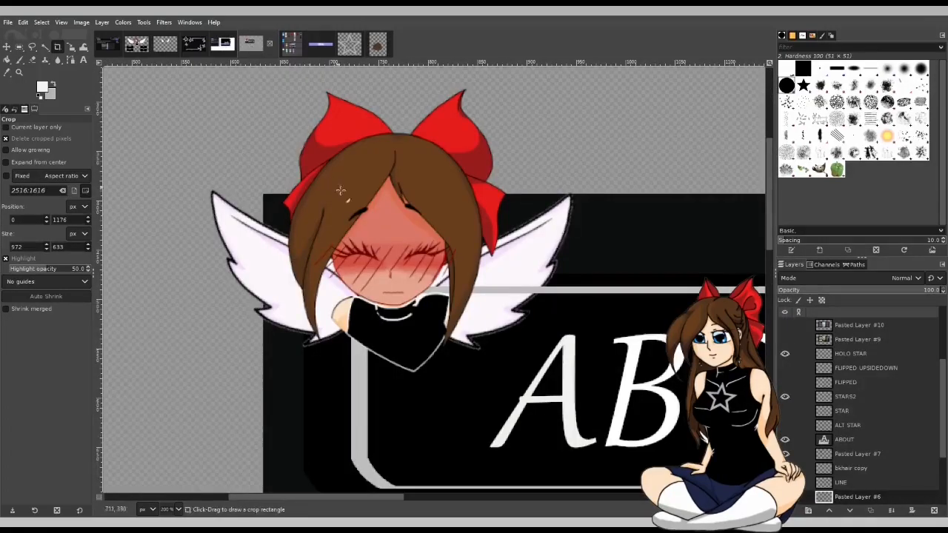
key(ctrl+v)
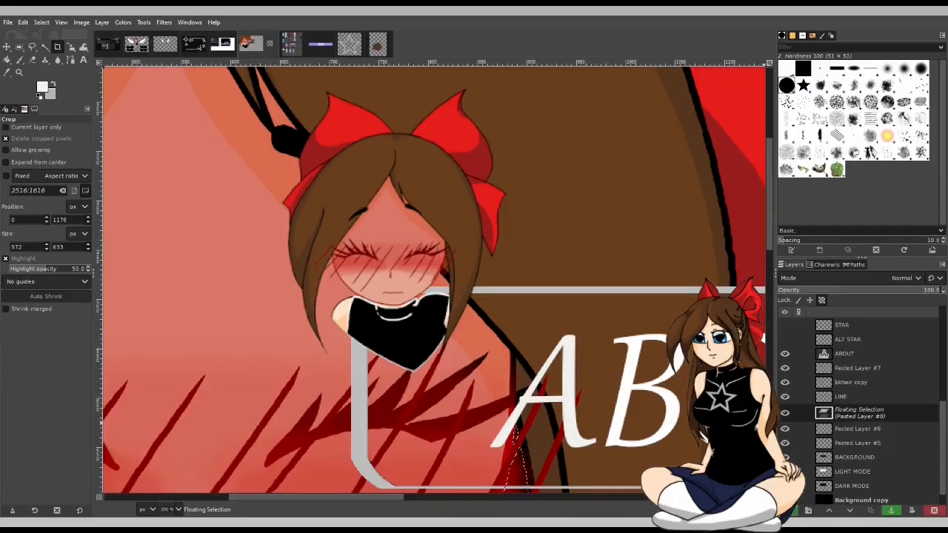
click(788, 510)
scroll(332, 303, down, 3)
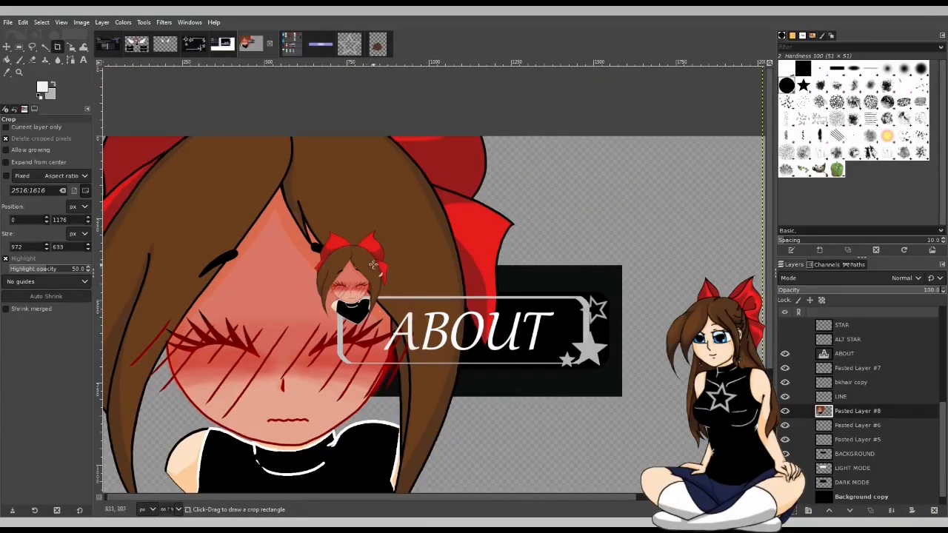
key(ctrl+z)
key(ctrl+z)
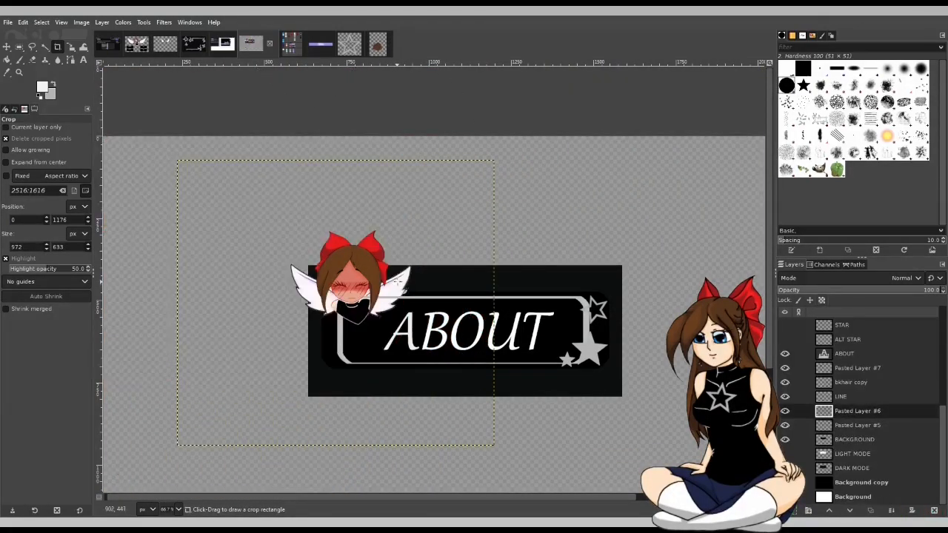
click(378, 43)
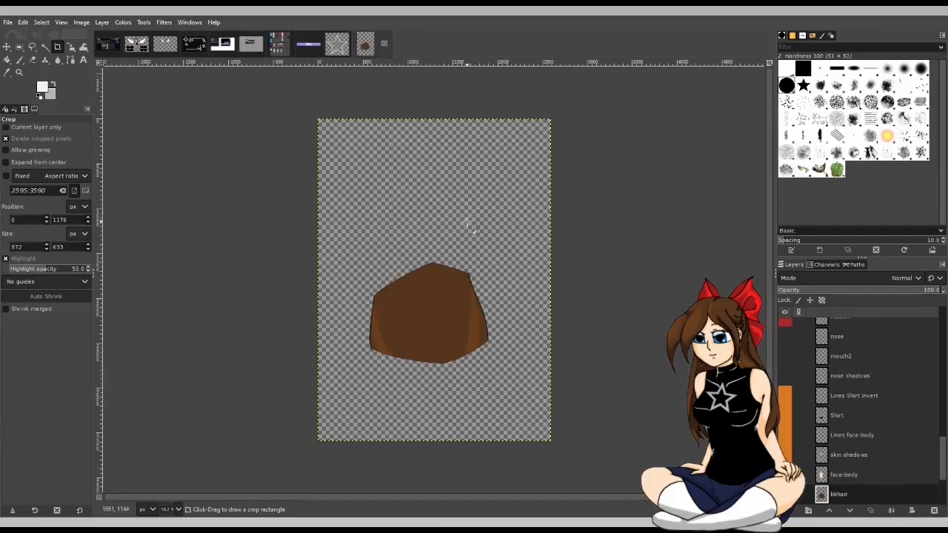
click(270, 47)
key(ctrl+v)
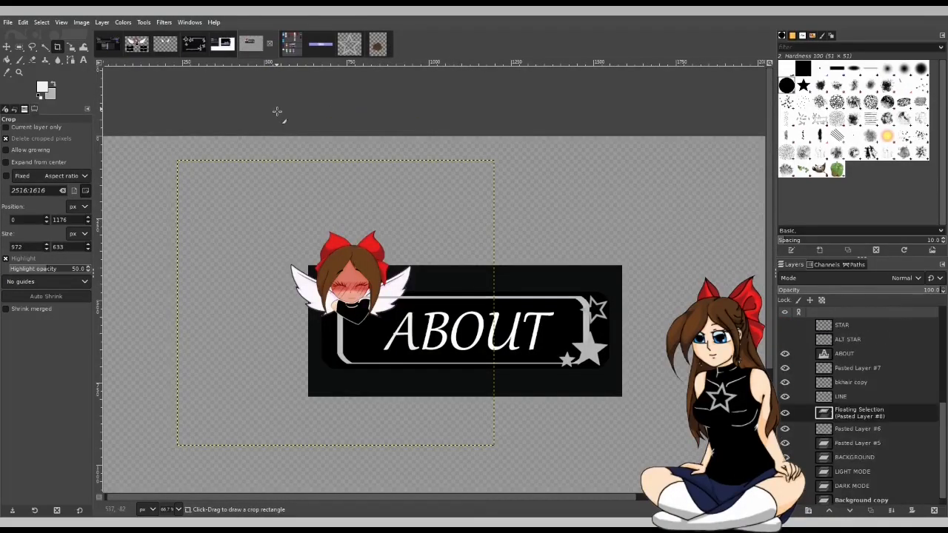
key(ctrl+z)
Step: In the character head image, select a rectangle of about 1787 × 1364 px around the back hair and copy it
click(378, 46)
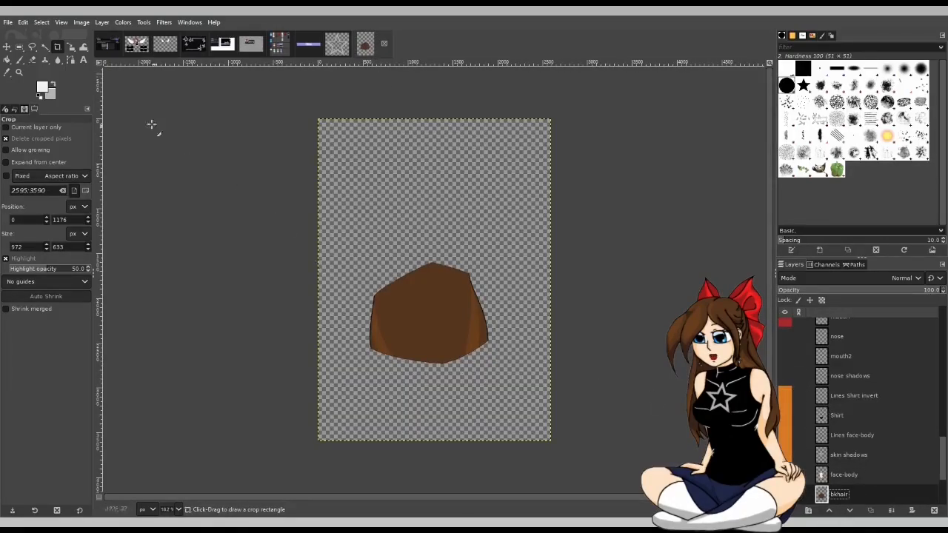
click(20, 47)
drag(352, 252, 511, 373)
key(ctrl+c)
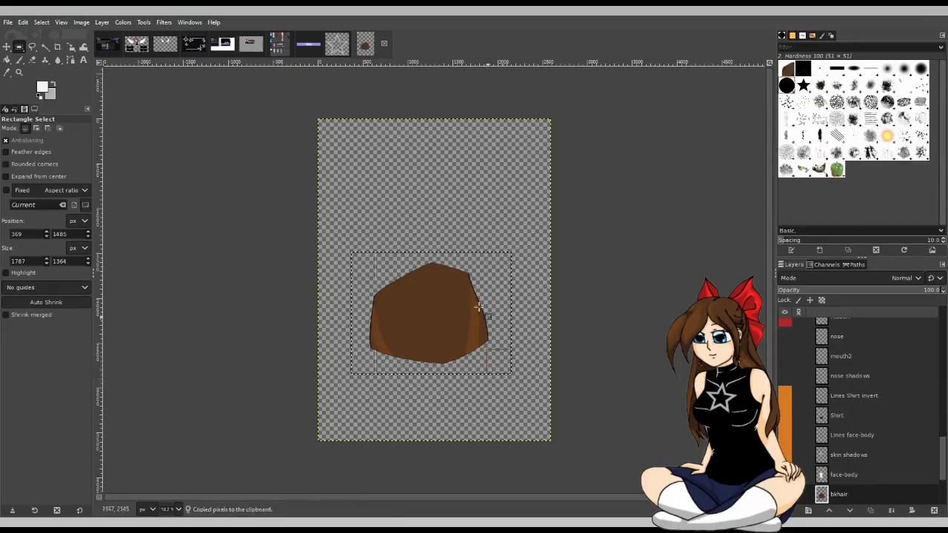
Step: Paste the back hair into the ABOUT panel image as a new layer above Pasted Layer #6
click(249, 45)
key(ctrl+v)
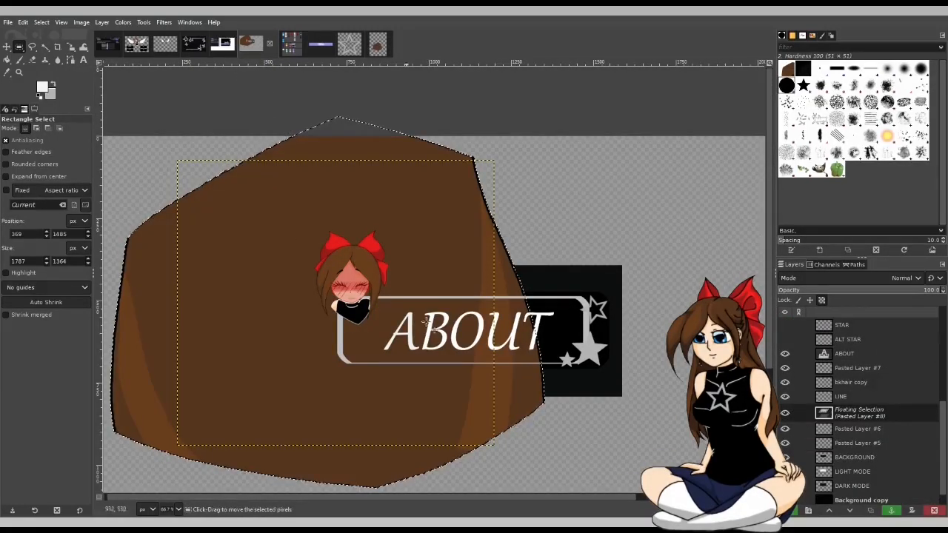
click(794, 512)
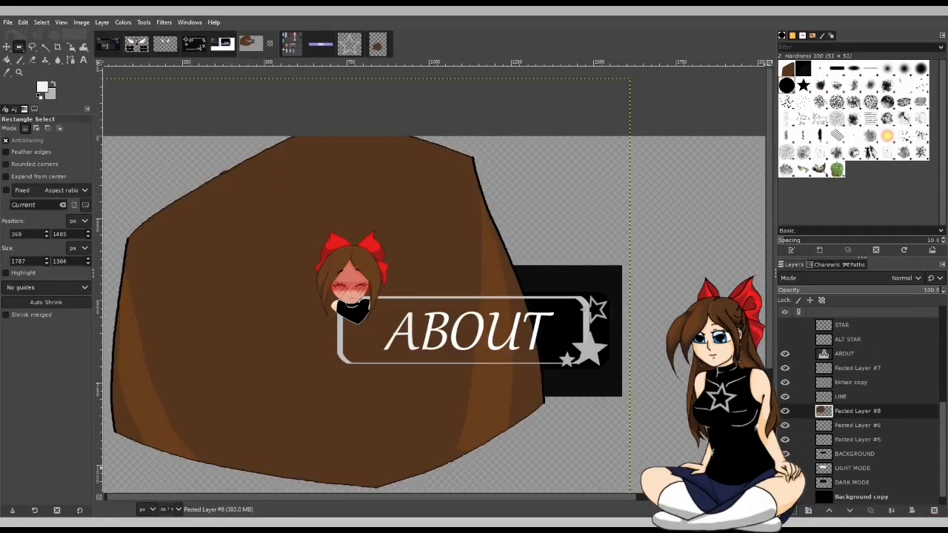
Step: Scale the pasted back hair down to about 239 × 182 px and move it behind the character's head
key(shift+s)
drag(623, 78, 316, 291)
scroll(288, 378, down, 2)
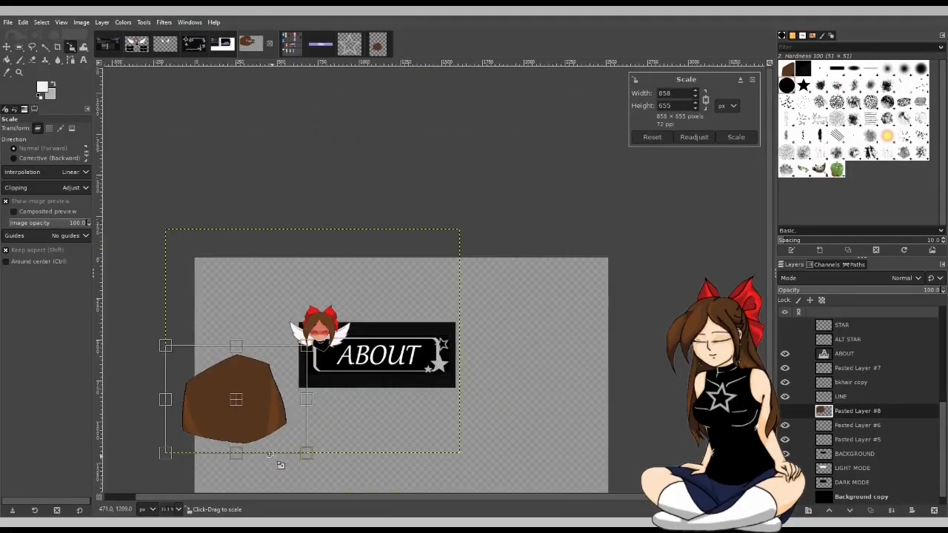
drag(165, 453, 268, 400)
scroll(276, 422, up, 2)
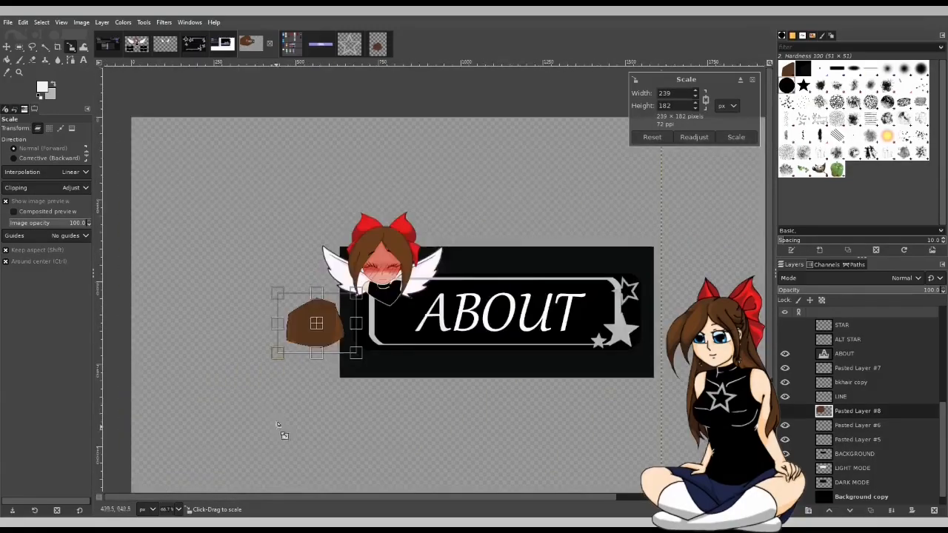
scroll(277, 424, up, 1)
click(744, 138)
key(m)
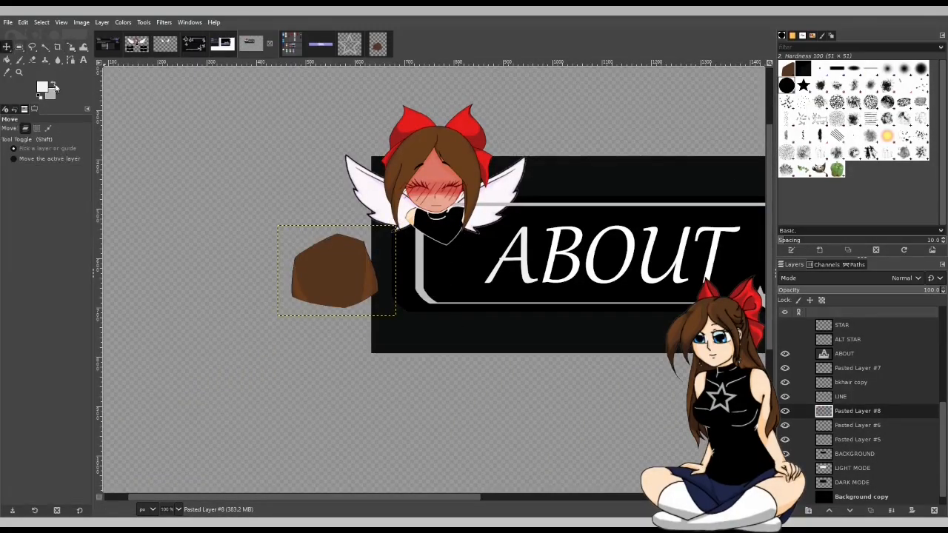
drag(323, 283, 440, 240)
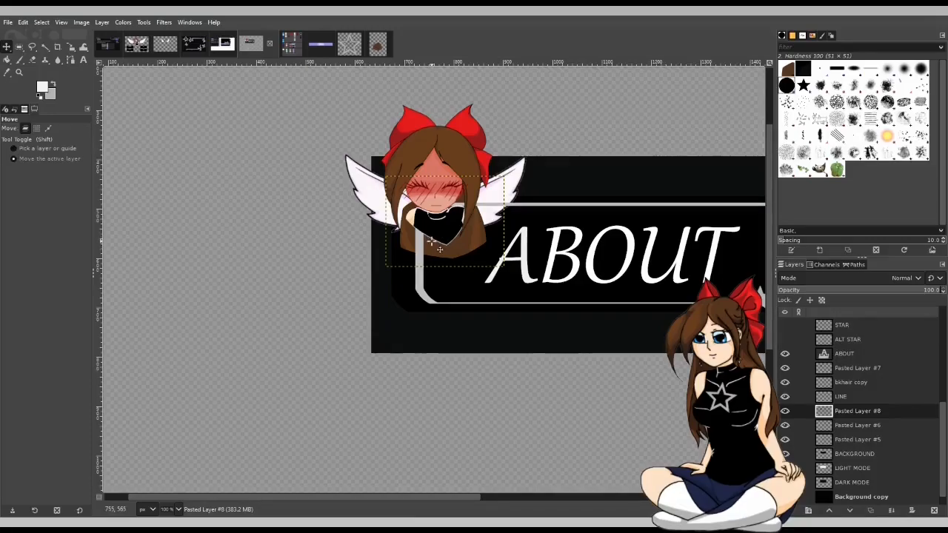
Step: Enlarge the back hair to about 278 × 213 px and reposition it so it is centered behind the head
key(shift+s)
scroll(442, 245, up, 2)
scroll(455, 198, up, 2)
drag(465, 210, 458, 175)
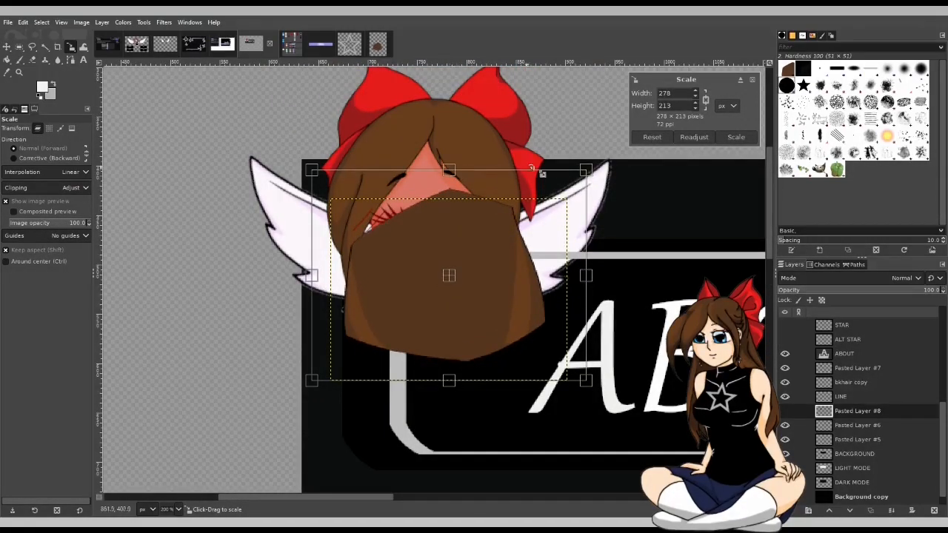
key(Return)
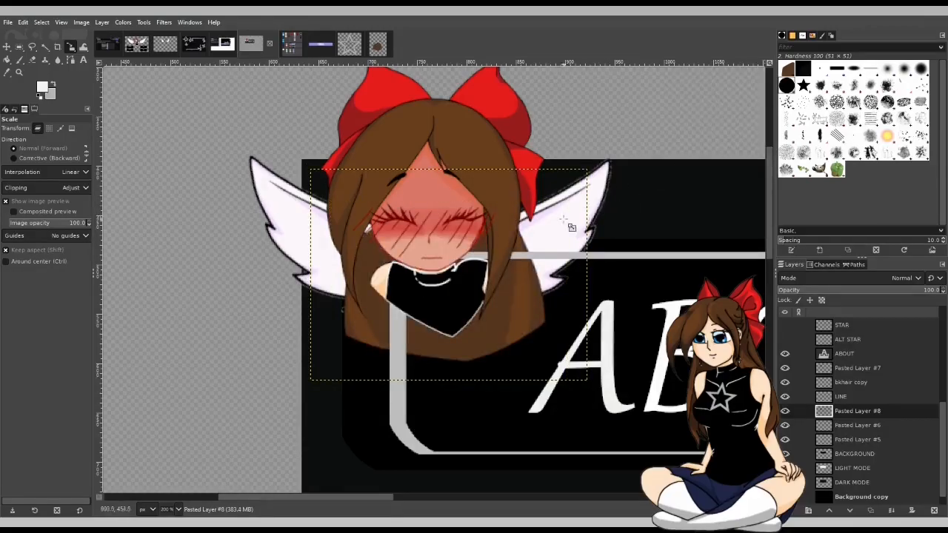
click(8, 49)
drag(519, 353, 486, 335)
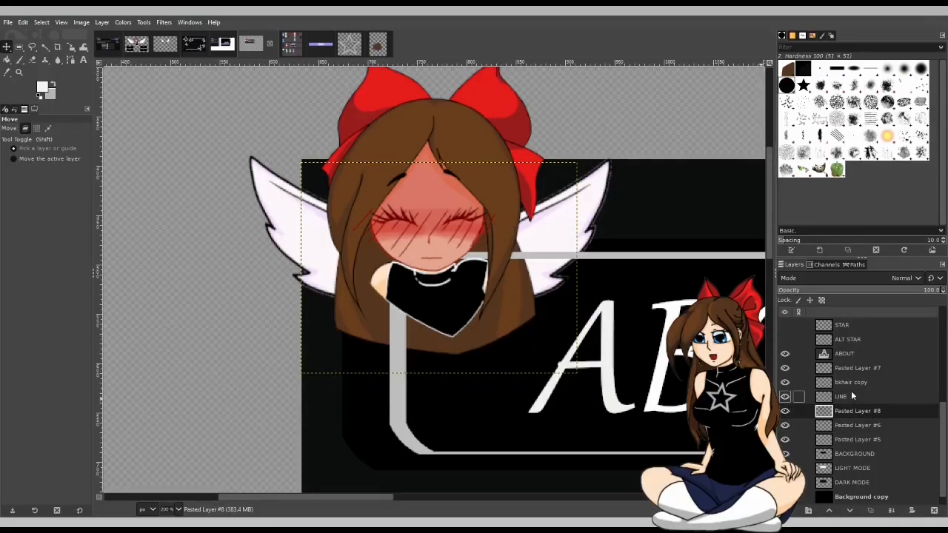
Step: Move the LINE layer below Pasted Layer #6 so the frame line sits behind the back hair
drag(851, 395, 850, 432)
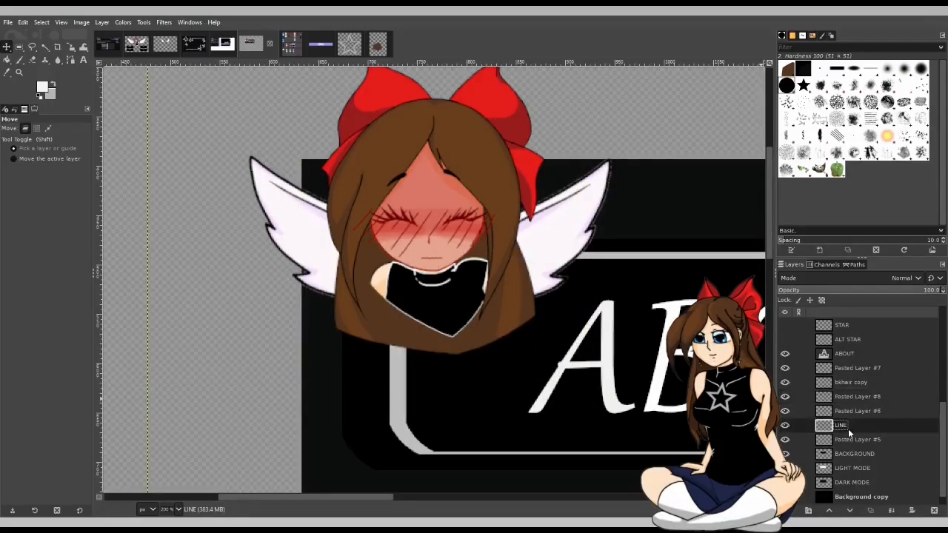
scroll(578, 393, down, 2)
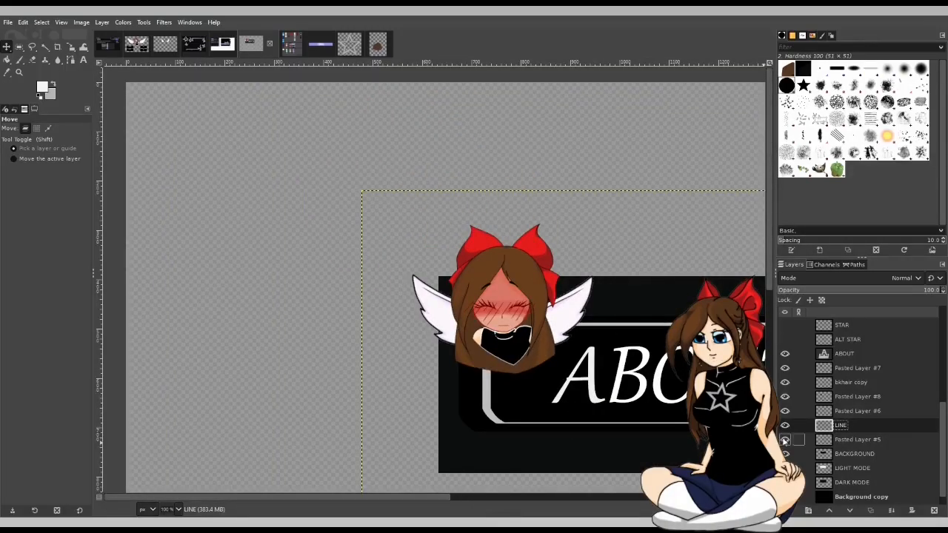
scroll(861, 431, up, 1)
scroll(667, 455, up, 1)
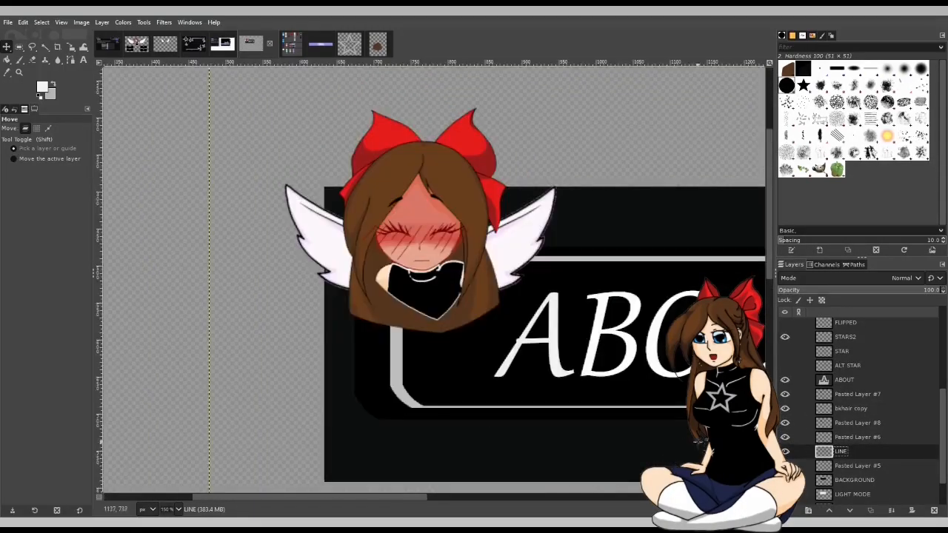
Step: Move the back hair layer, Pasted Layer #8, below Pasted Layer #6 in the layer stack
click(863, 436)
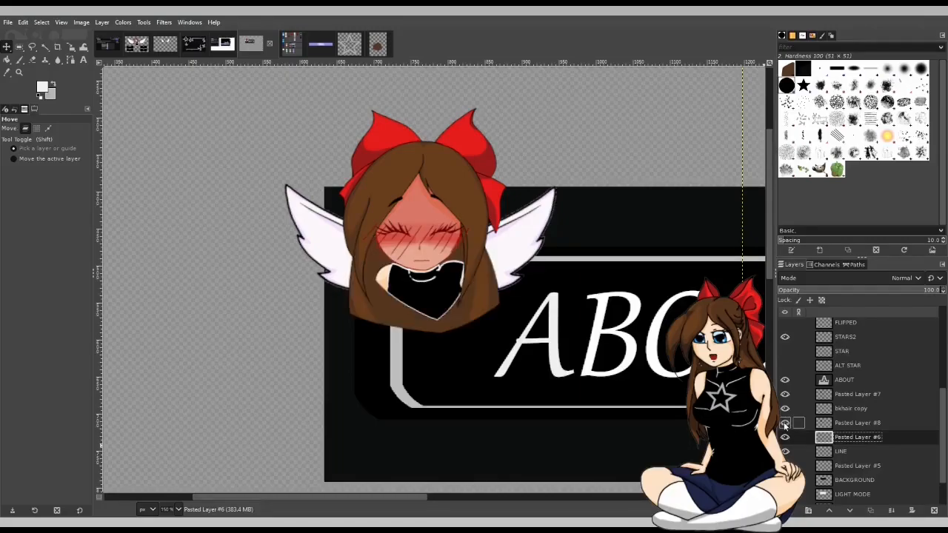
click(850, 425)
drag(851, 445, 850, 446)
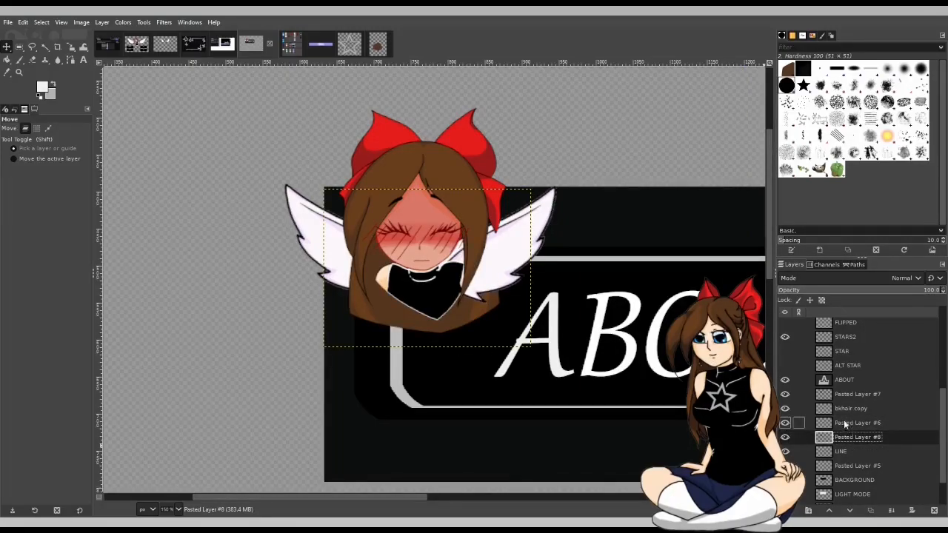
Step: Move Pasted Layer #5 above Pasted Layer #8 so the other wing also lies in front of the back hair
click(842, 408)
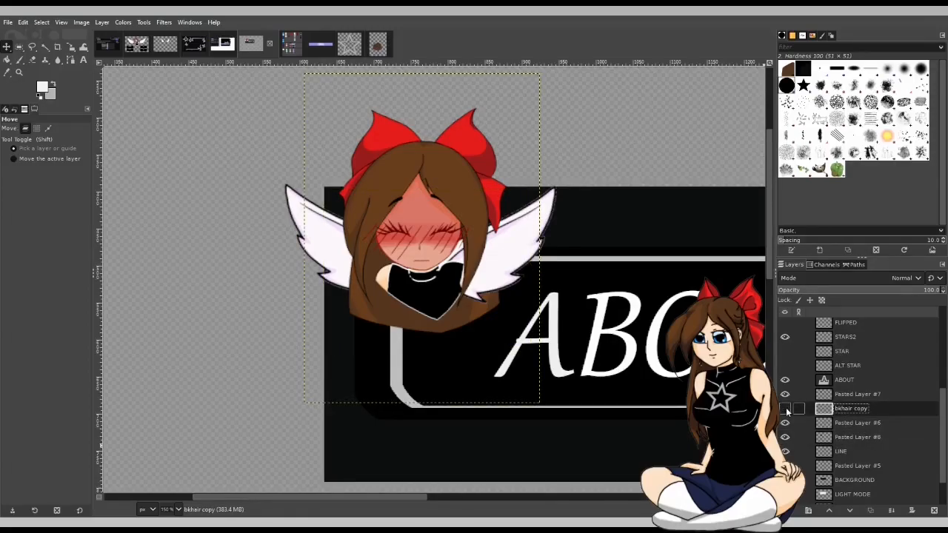
scroll(858, 476, up, 1)
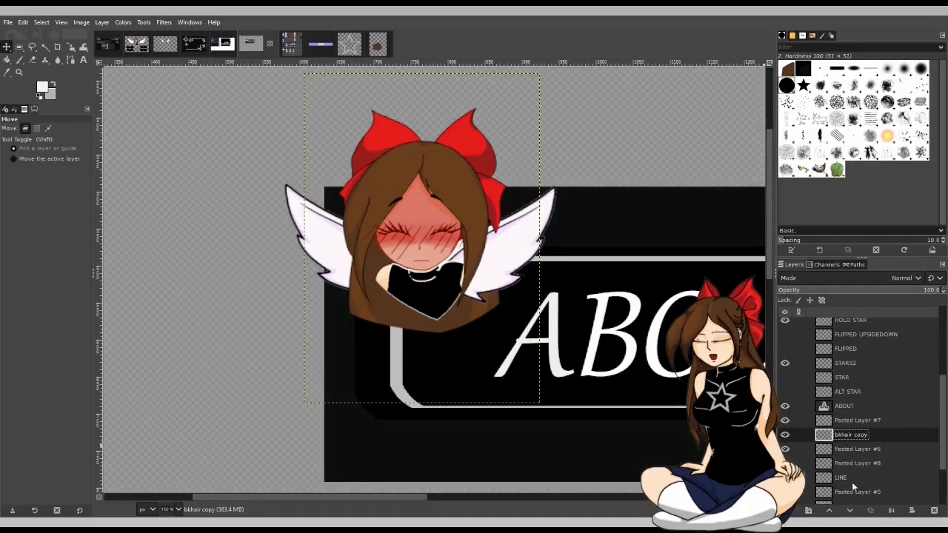
scroll(848, 486, down, 1)
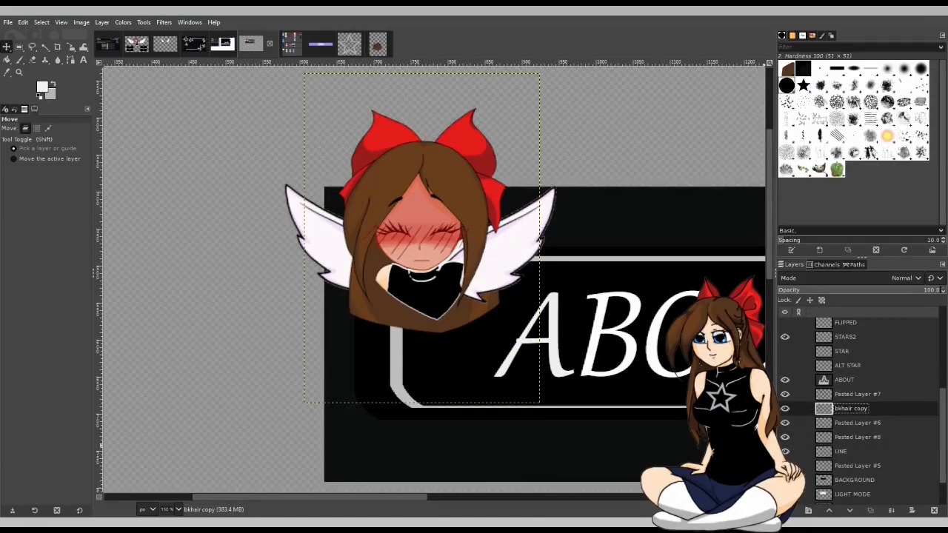
click(841, 466)
drag(848, 437, 849, 434)
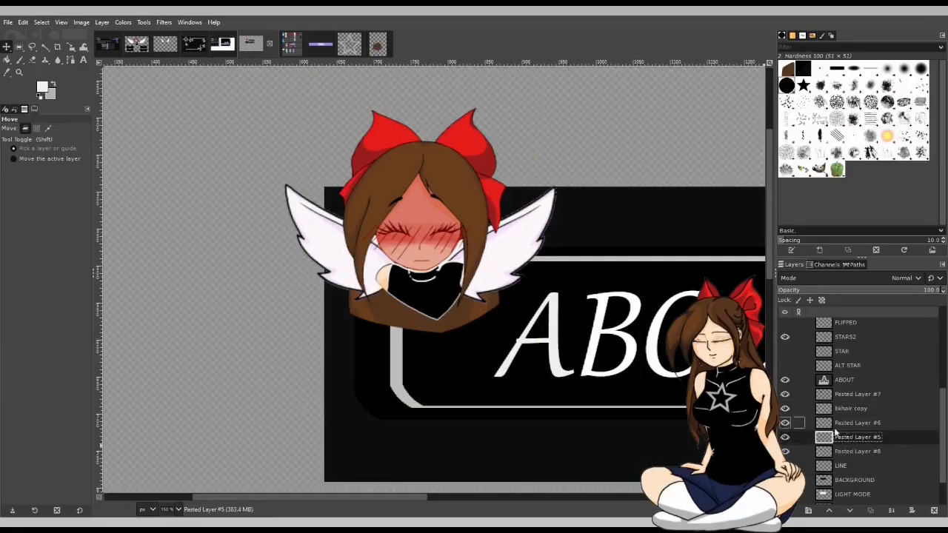
Step: Nudge the wing on Pasted Layer #6 slightly down and outward from the head
scroll(471, 319, up, 1)
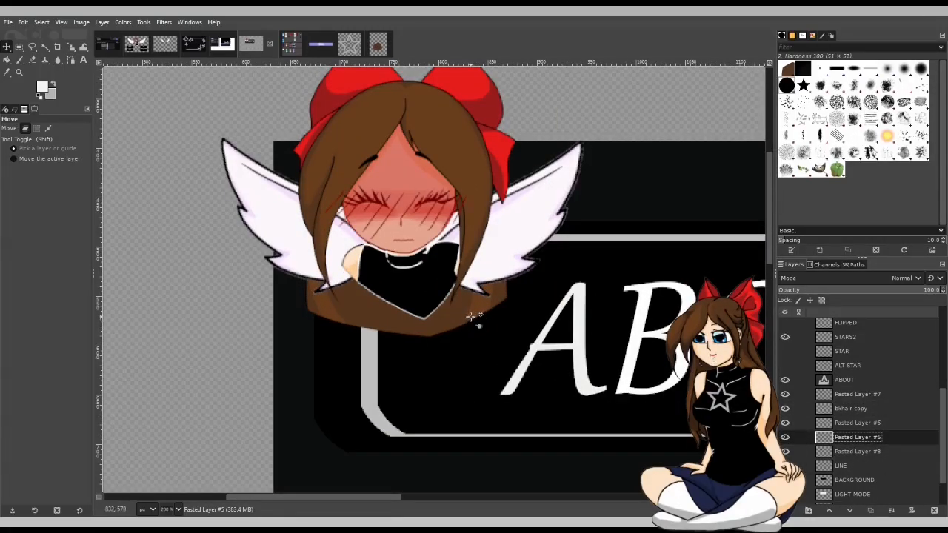
scroll(471, 317, up, 1)
scroll(470, 316, up, 2)
scroll(469, 315, down, 1)
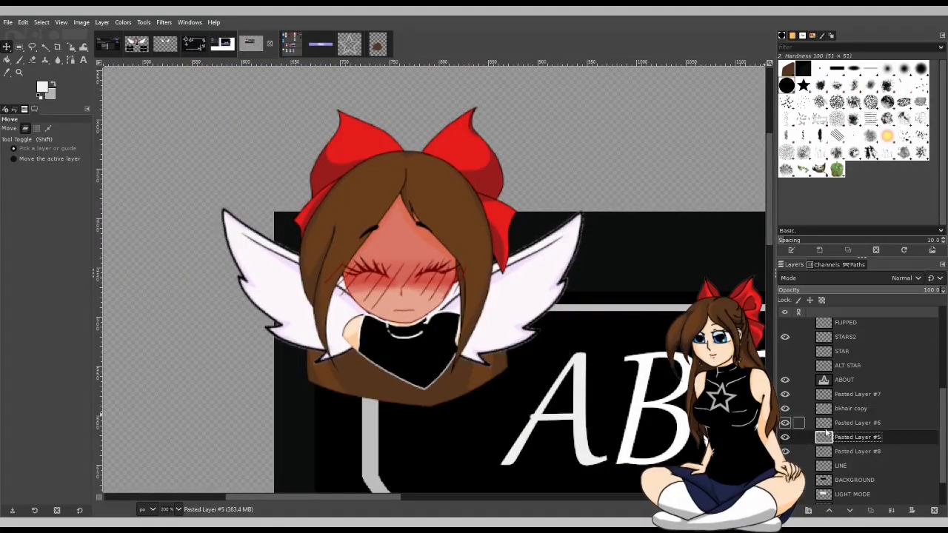
key(Page_Up)
drag(524, 306, 527, 310)
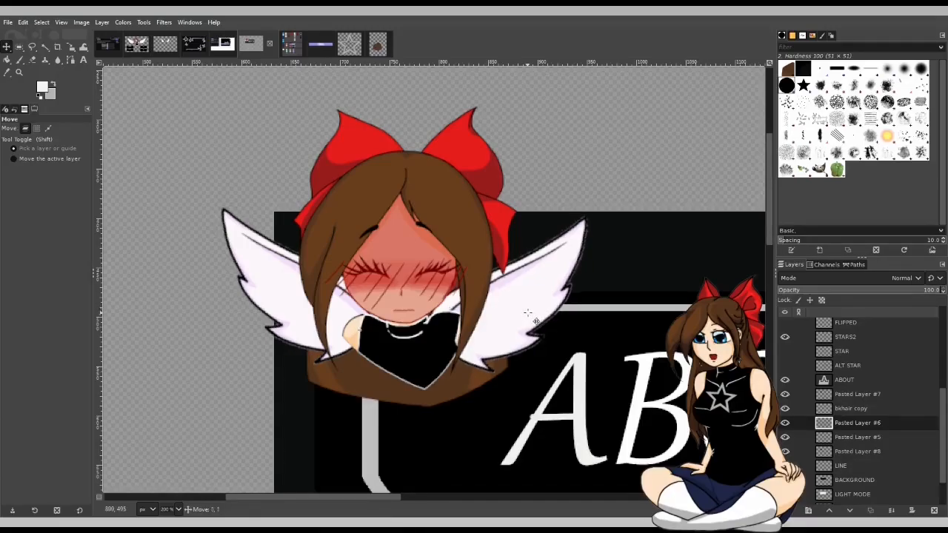
drag(528, 313, 526, 312)
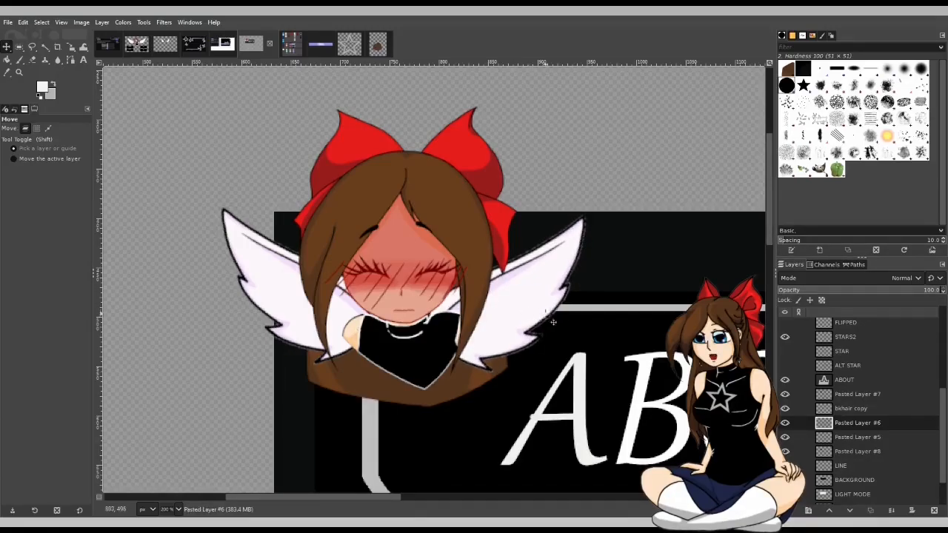
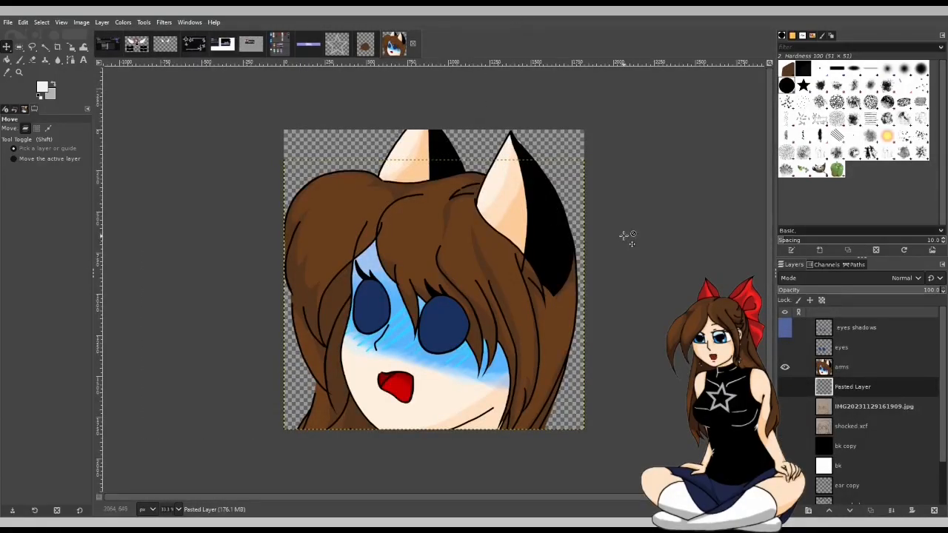
Step: On the arms layer of the blue-faced character image, select a 624 × 1046 px rectangle around the complete ear and copy it
click(872, 366)
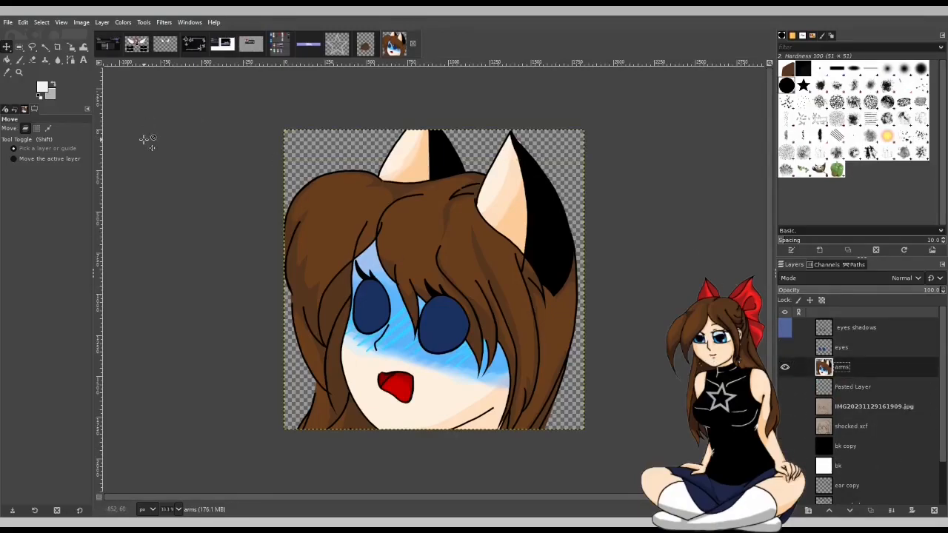
click(20, 47)
drag(477, 127, 577, 292)
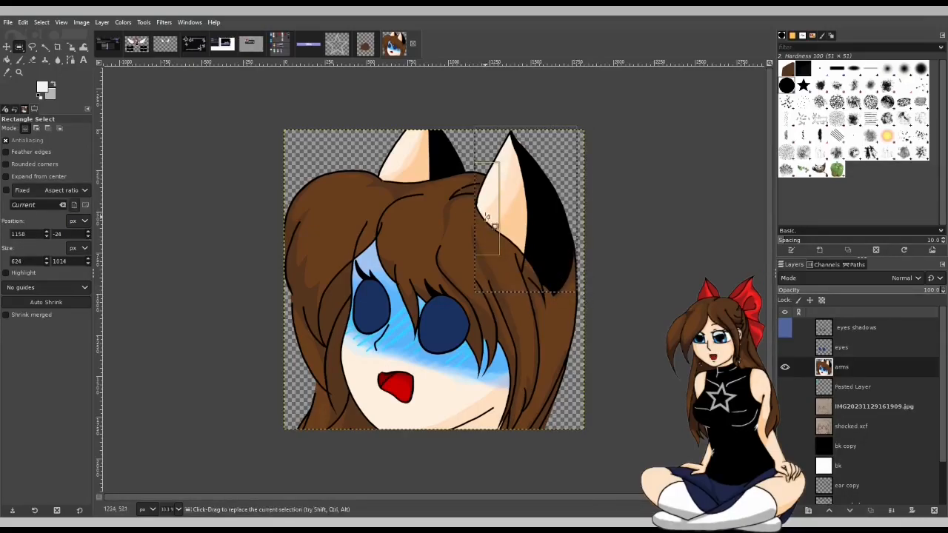
scroll(509, 231, up, 1)
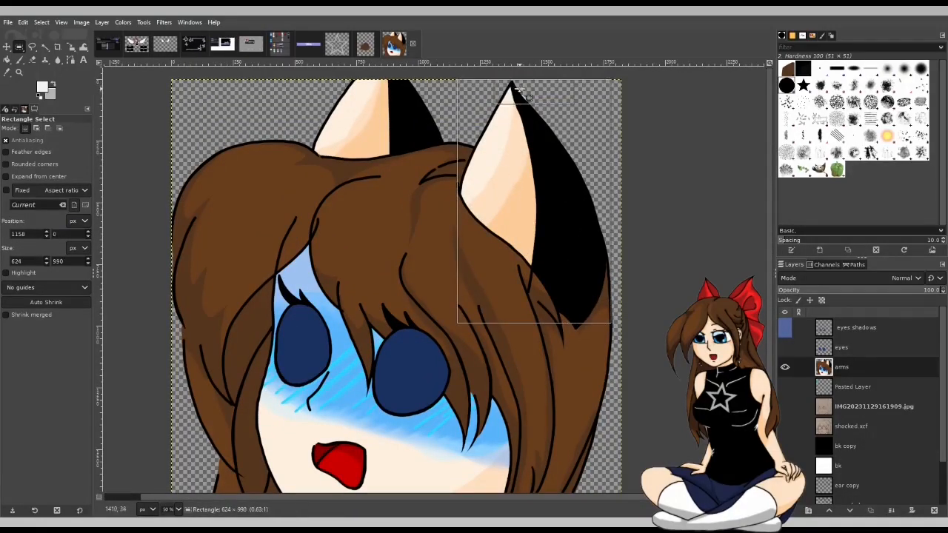
drag(561, 311, 561, 327)
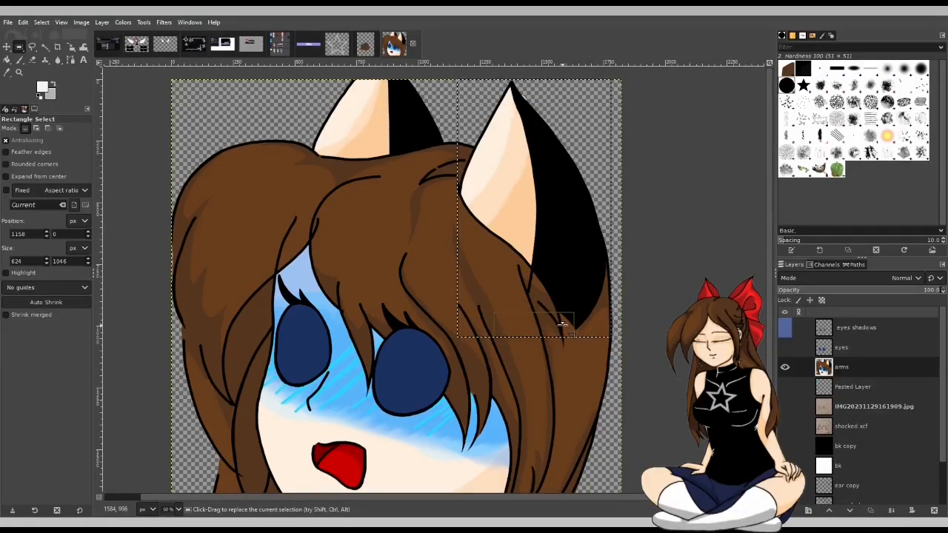
key(ctrl+c)
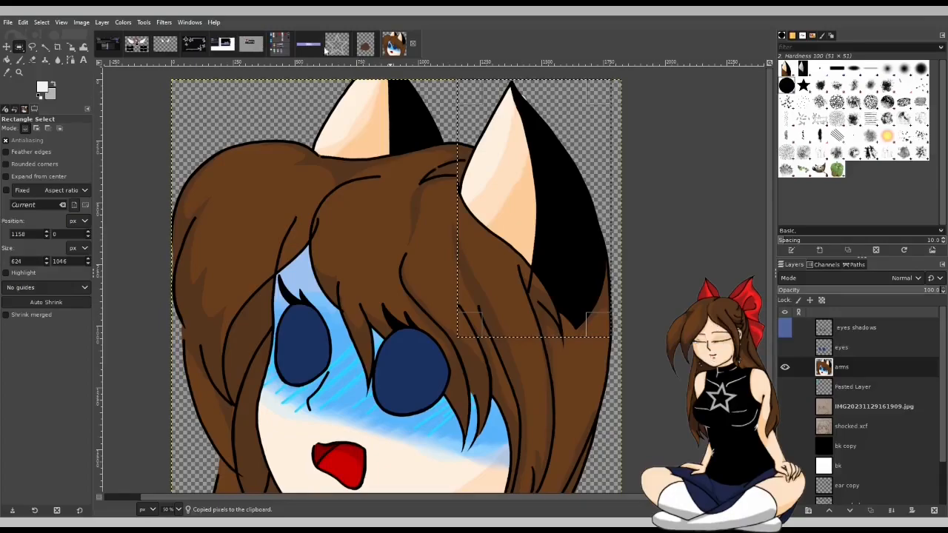
Step: Paste the copied ear into the ABOUT panel image above Pasted Layer #6 and start scaling it
click(251, 44)
key(ctrl+v)
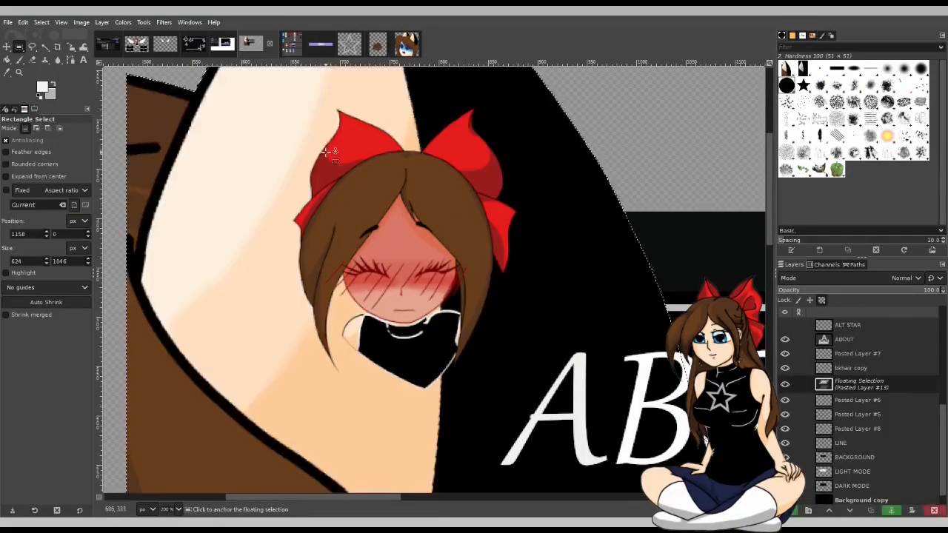
key(shift+s)
click(326, 152)
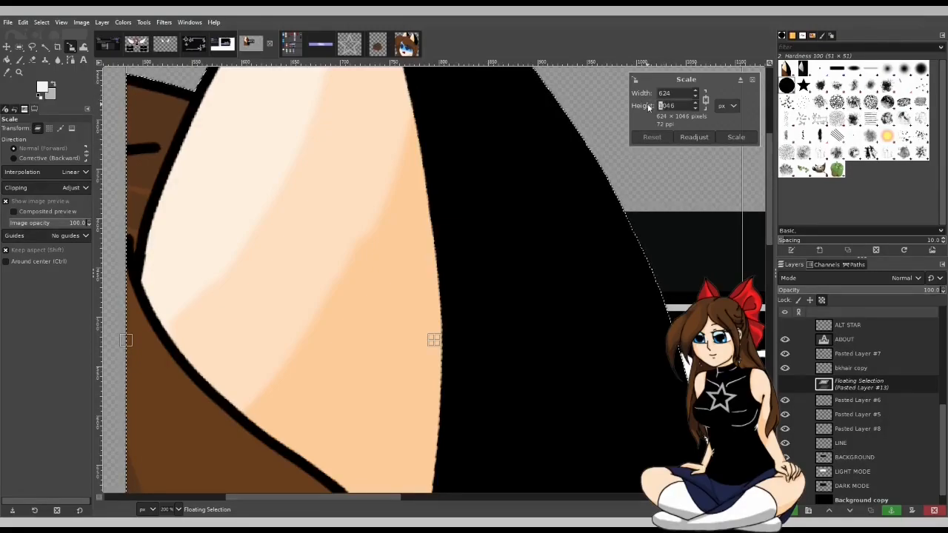
Step: Try proportional widths of 27 px and 127 px for the pasted ear
double_click(671, 93)
text(27)
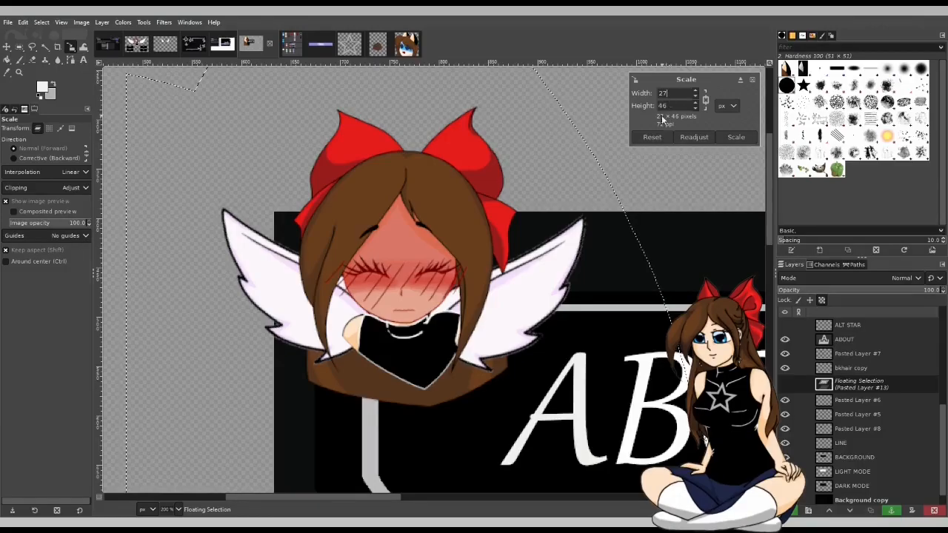
scroll(446, 204, down, 5)
ctrl+scroll(450, 212, down, 5)
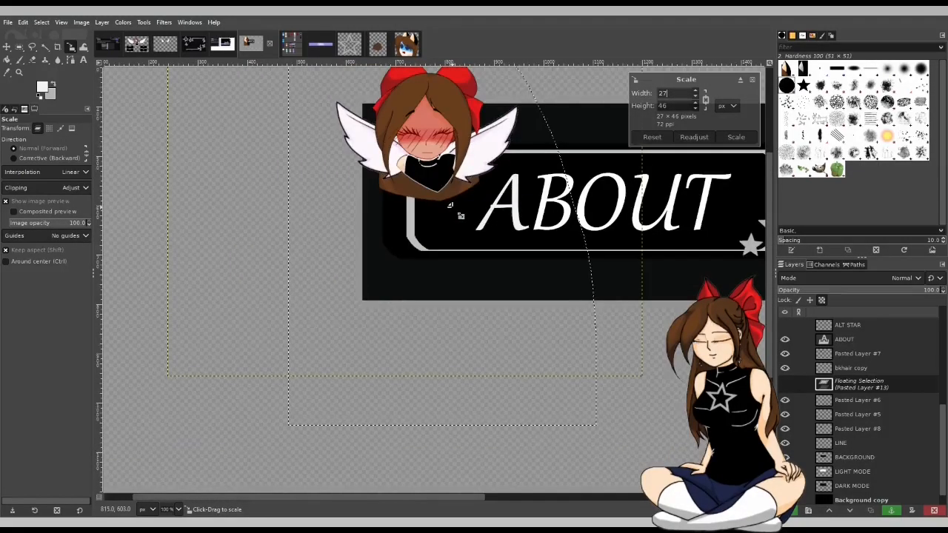
ctrl+scroll(400, 111, up, 2)
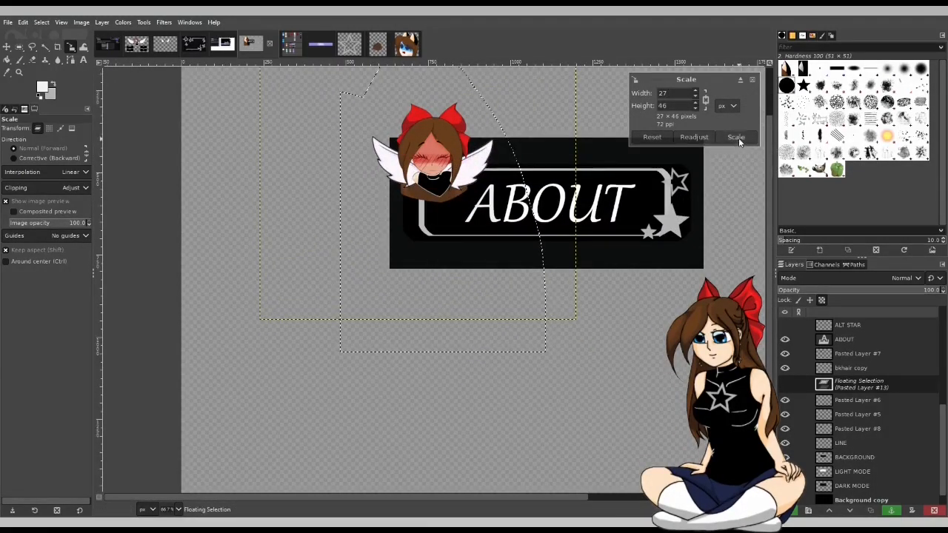
click(661, 93)
text(1)
click(683, 105)
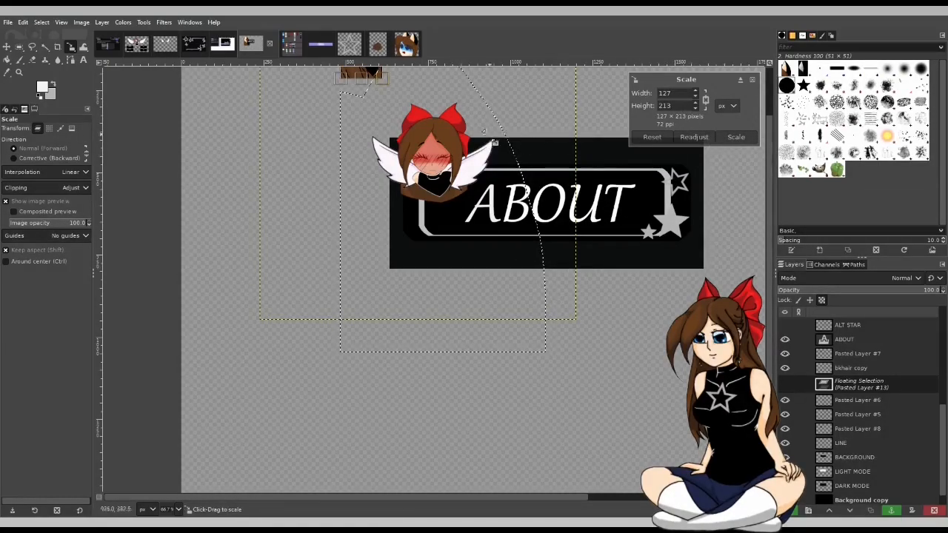
scroll(474, 137, up, 1)
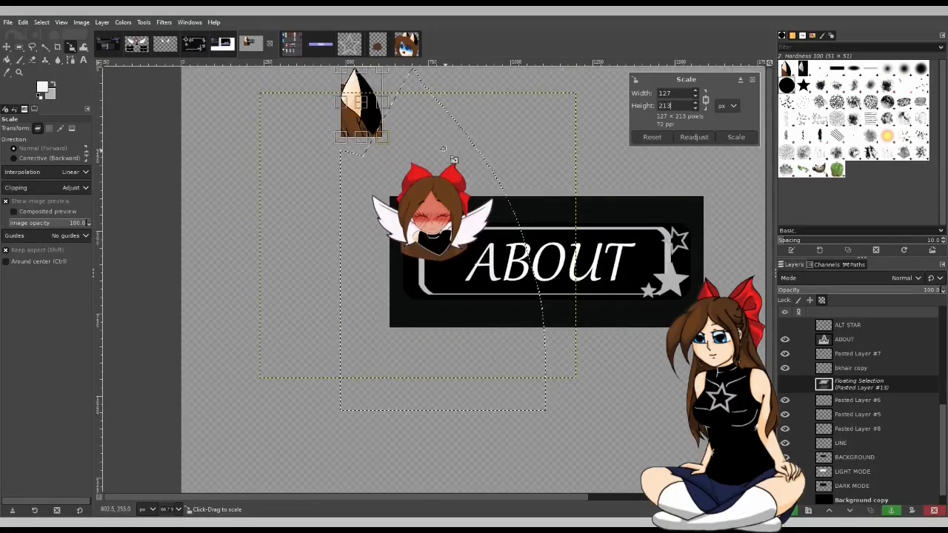
Step: Scale the pasted ear proportionally to 69 × 116 px and move it onto the right side of the character's head
double_click(674, 94)
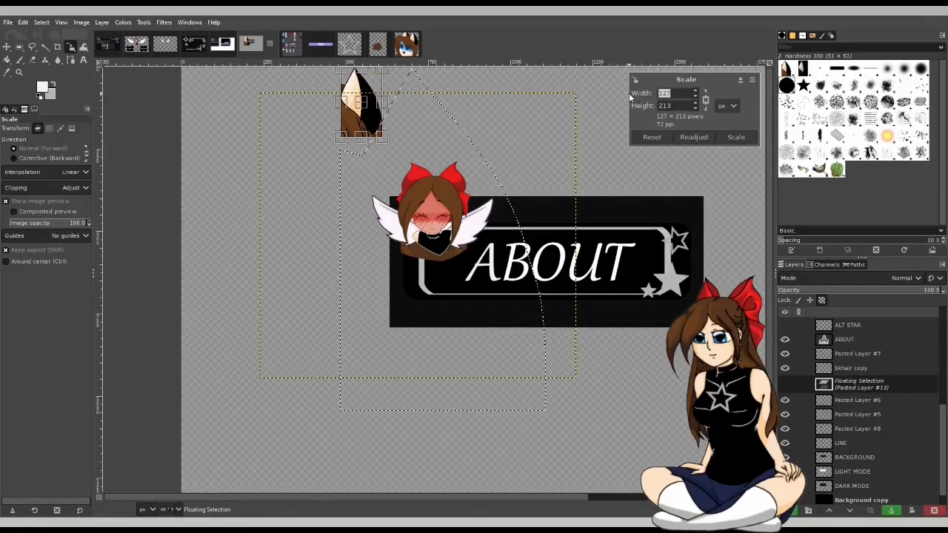
text(69)
click(662, 106)
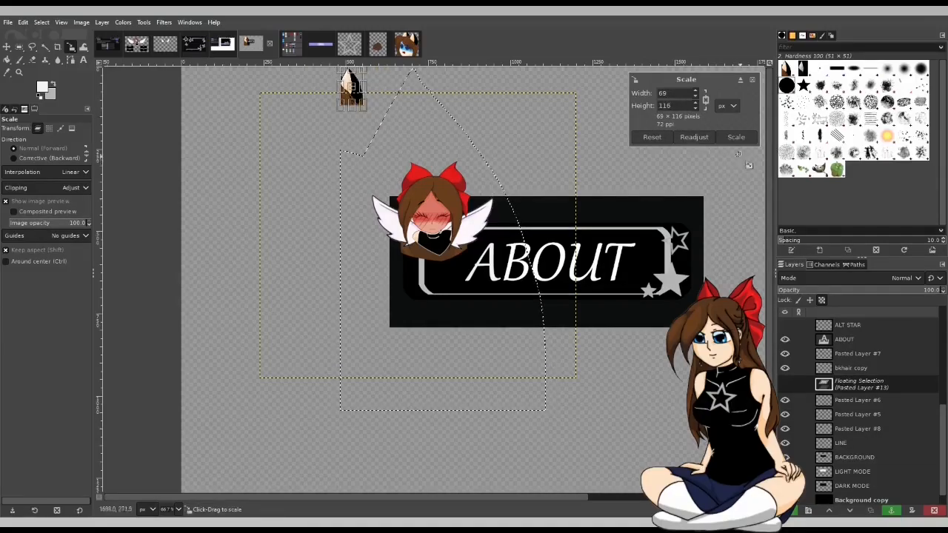
click(736, 138)
click(6, 46)
drag(348, 78, 448, 167)
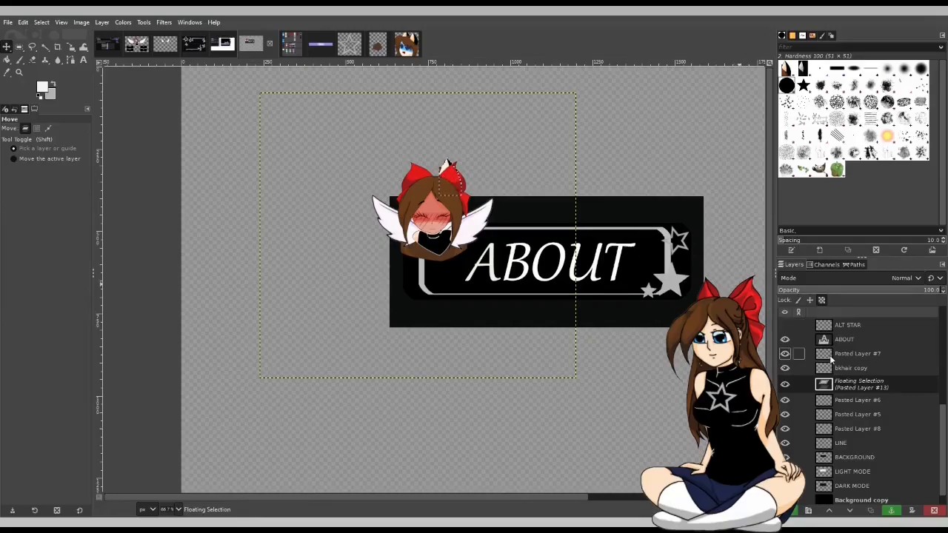
Step: Turn the floating ear into its own layer above Pasted Layer #7 and adjust its position over the right bow loop
click(796, 511)
drag(855, 369, 851, 353)
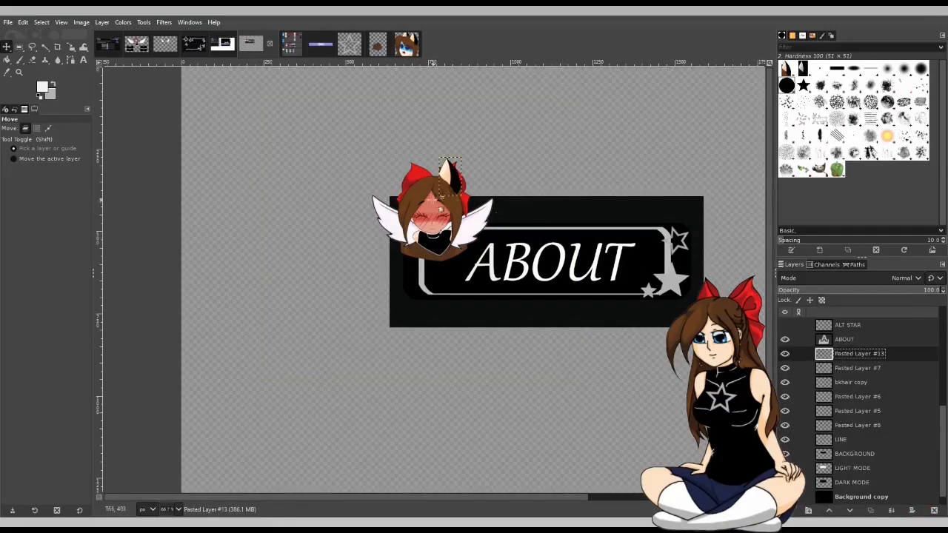
scroll(440, 201, up, 2)
drag(476, 153, 495, 173)
scroll(496, 175, up, 2)
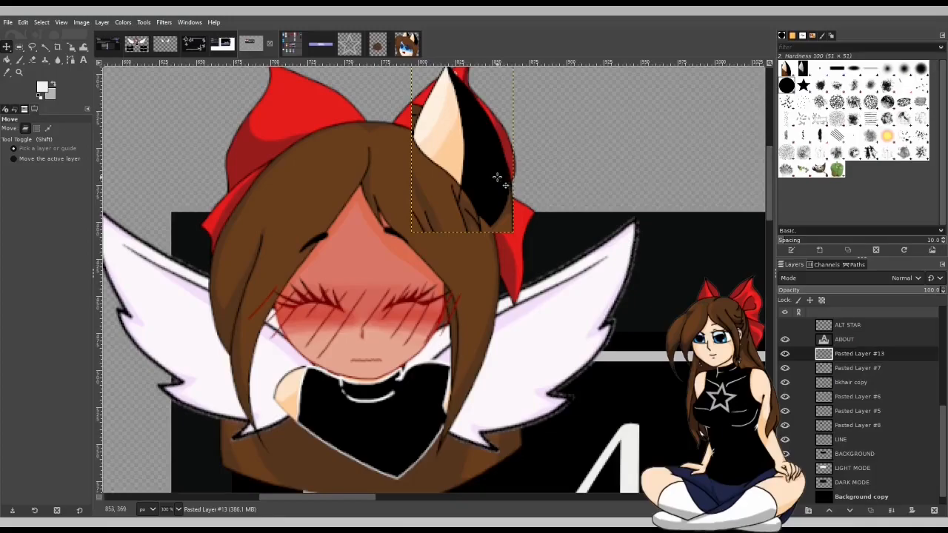
mouse_move(497, 178)
mouse_down()
mouse_move(334, 182)
mouse_move(440, 174)
mouse_move(481, 158)
mouse_move(483, 168)
mouse_up()
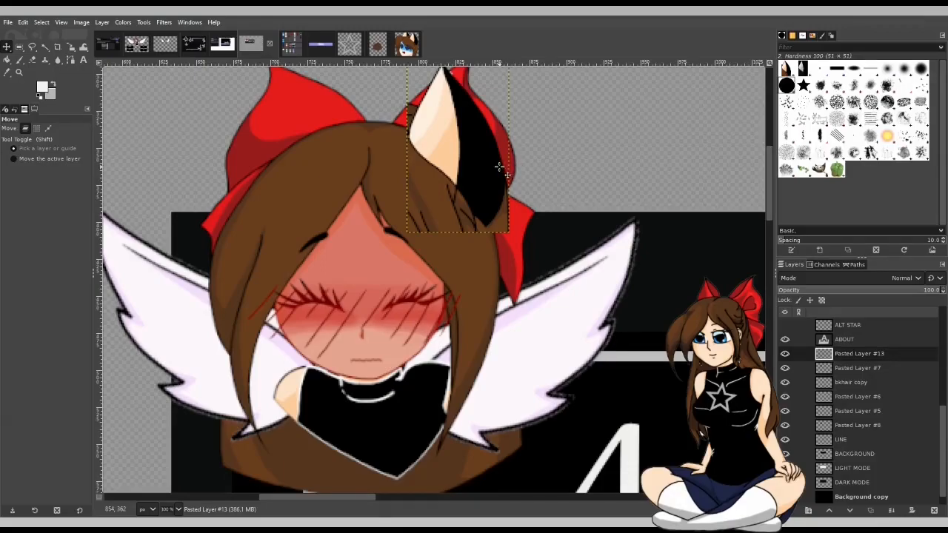
Step: Mirror the ear horizontally, shift it inward and place its layer directly below Pasted Layer #7
key(shift+f)
click(479, 156)
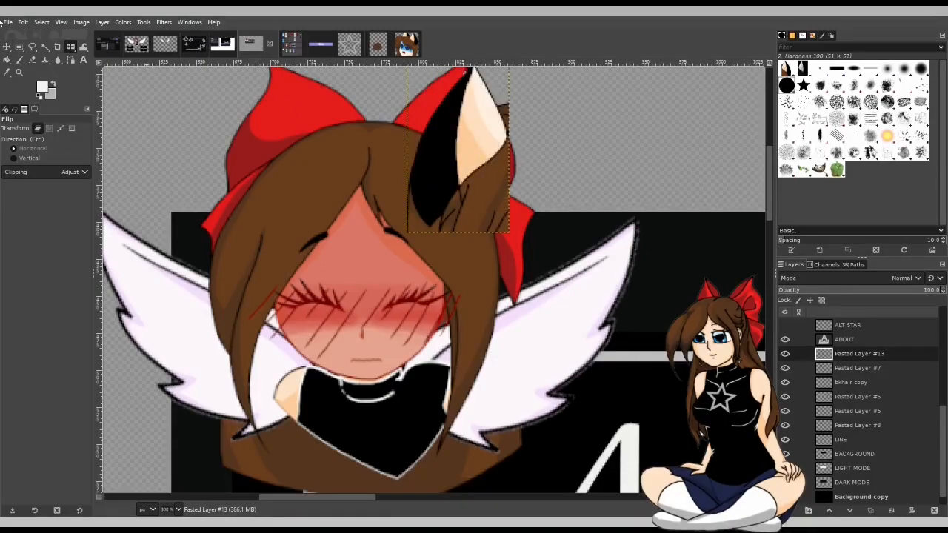
click(10, 46)
drag(489, 159, 473, 169)
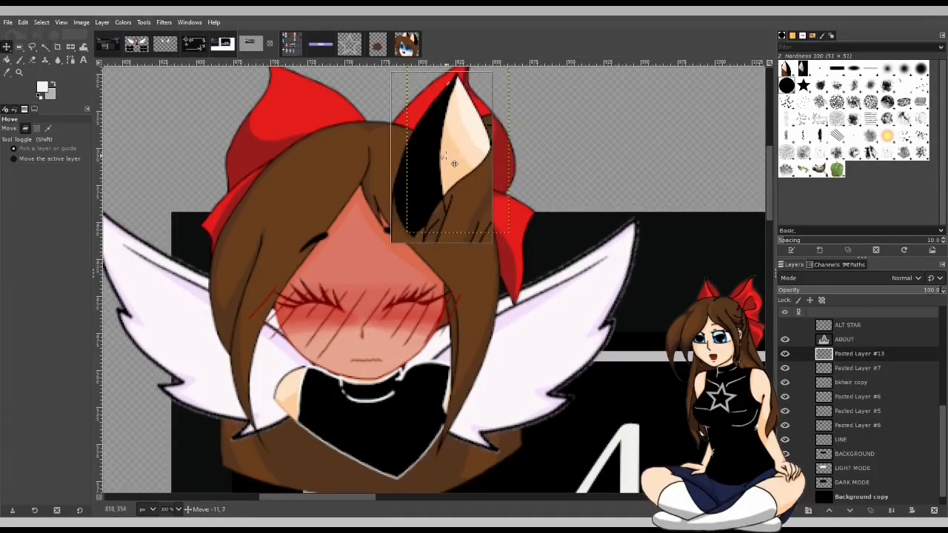
drag(865, 357, 866, 370)
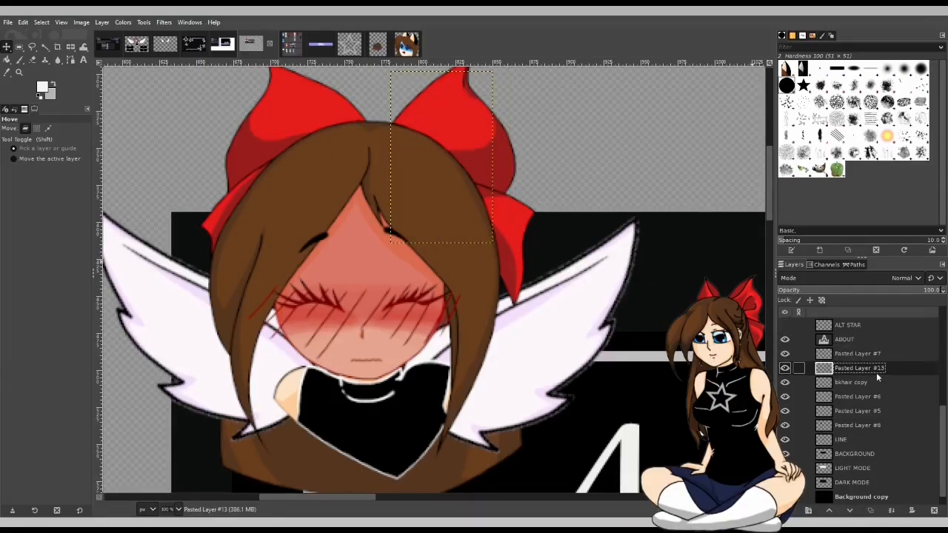
Step: Delete the red fill areas of the hair bow on Pasted Layer #7 using Fuzzy Select
click(842, 354)
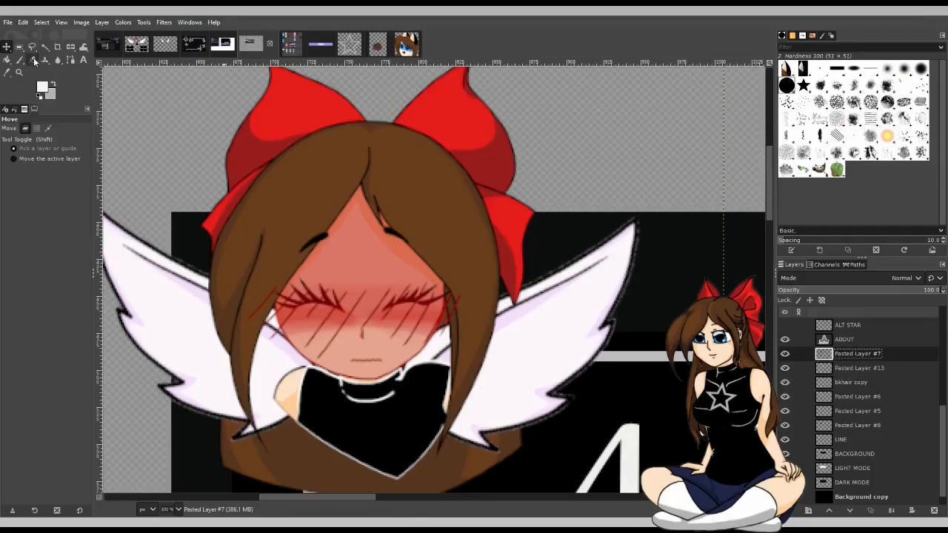
click(45, 46)
click(274, 106)
key(Delete)
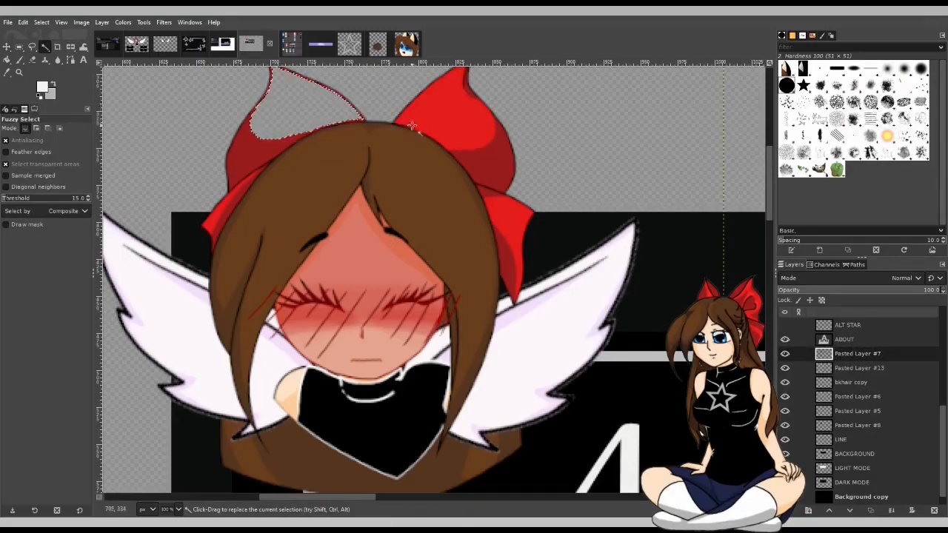
click(456, 103)
key(Delete)
click(494, 163)
key(Delete)
click(504, 211)
key(Delete)
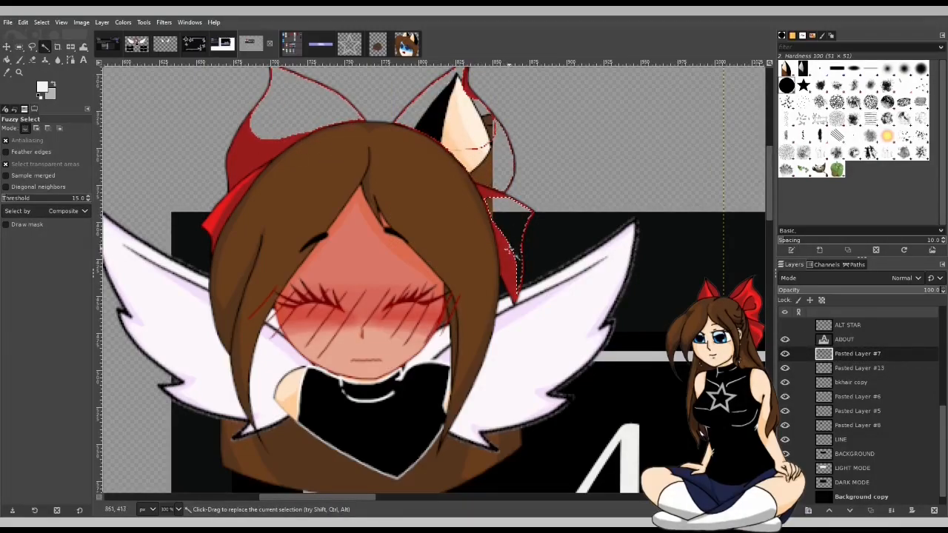
click(255, 148)
key(Delete)
click(247, 196)
key(Delete)
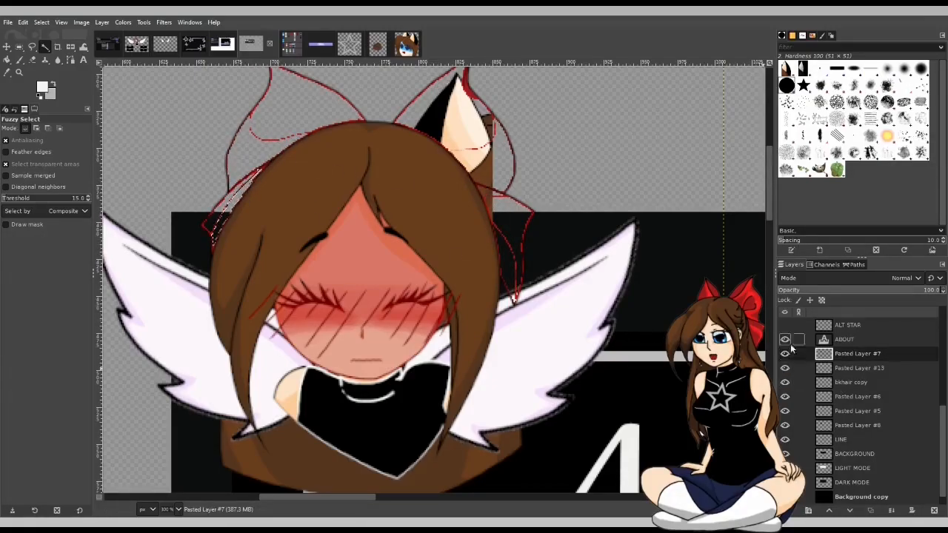
Step: Hide the ear layer and erase the remaining bow outlines around the head on Pasted Layer #7
click(785, 369)
scroll(427, 220, down, 10)
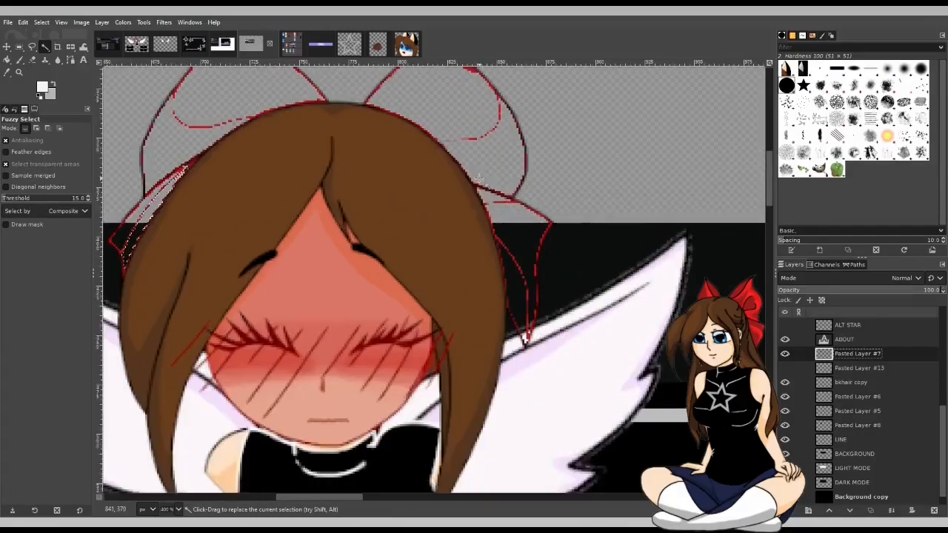
scroll(345, 219, up, 12)
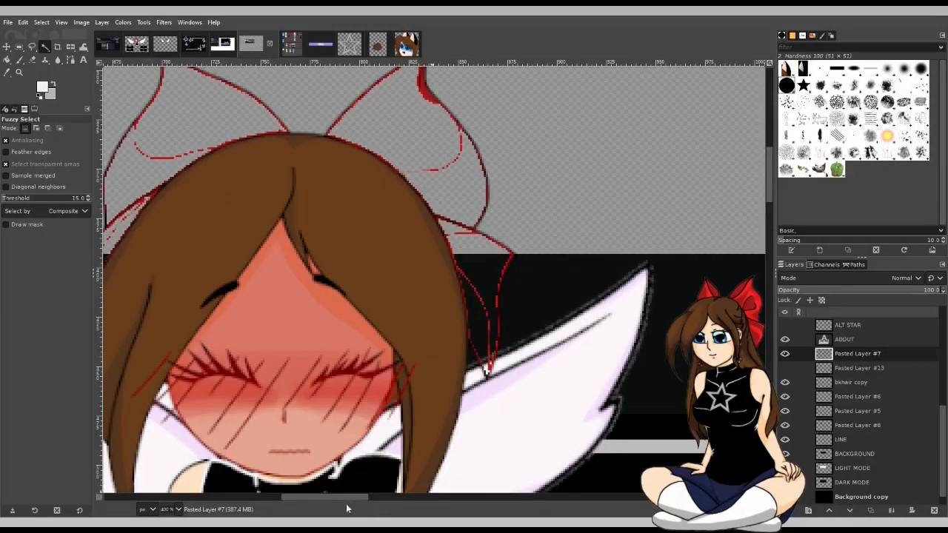
scroll(356, 289, left, 3)
scroll(450, 428, up, 3)
key(shift+e)
mouse_move(455, 243)
mouse_down()
mouse_move(580, 206)
mouse_move(226, 290)
mouse_move(543, 230)
mouse_move(476, 201)
mouse_up()
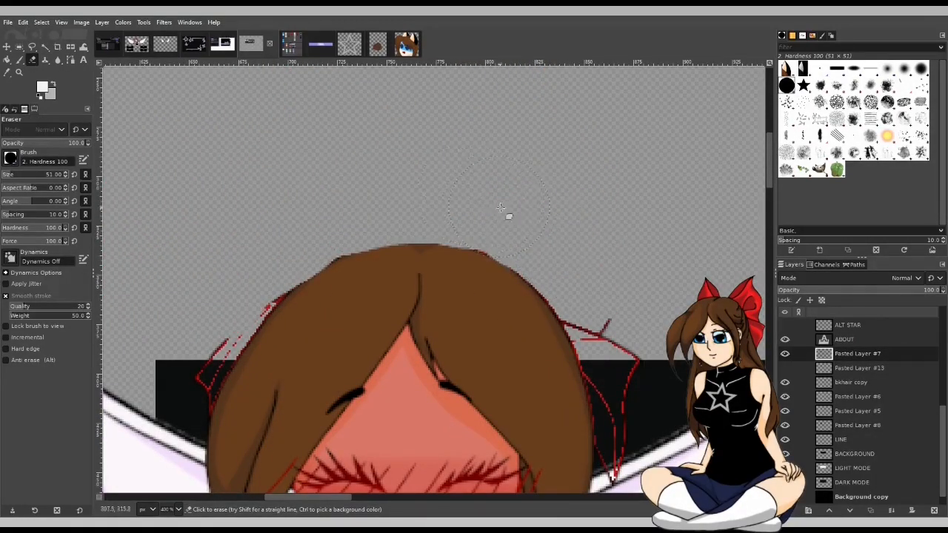
scroll(243, 269, down, 2)
mouse_move(169, 277)
mouse_down()
mouse_move(228, 170)
mouse_move(209, 184)
mouse_up()
mouse_move(649, 334)
mouse_down()
mouse_move(583, 161)
mouse_move(642, 306)
mouse_move(631, 260)
mouse_move(645, 317)
mouse_up()
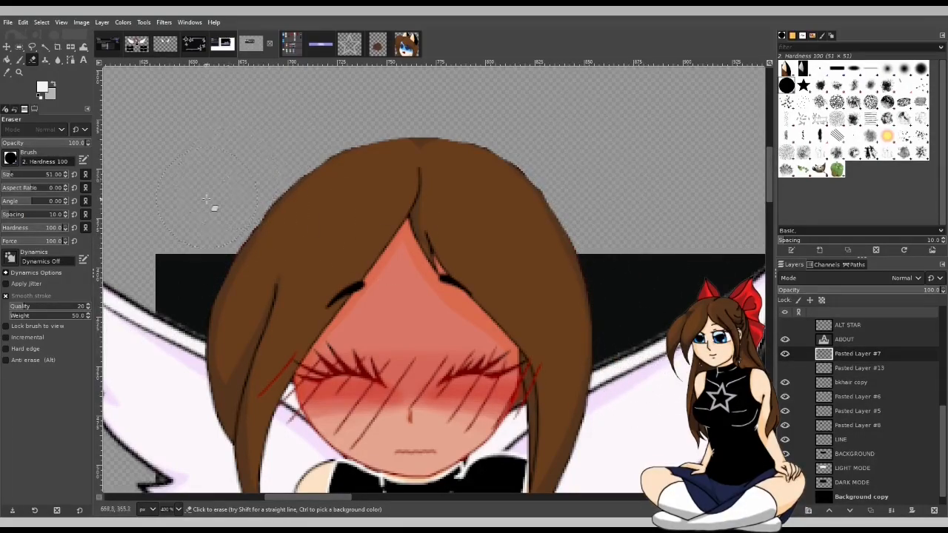
Step: Show Pasted Layer #13 again and reposition the ear behind the upper right of the hair
click(785, 369)
click(7, 47)
drag(539, 142, 468, 136)
drag(473, 130, 472, 128)
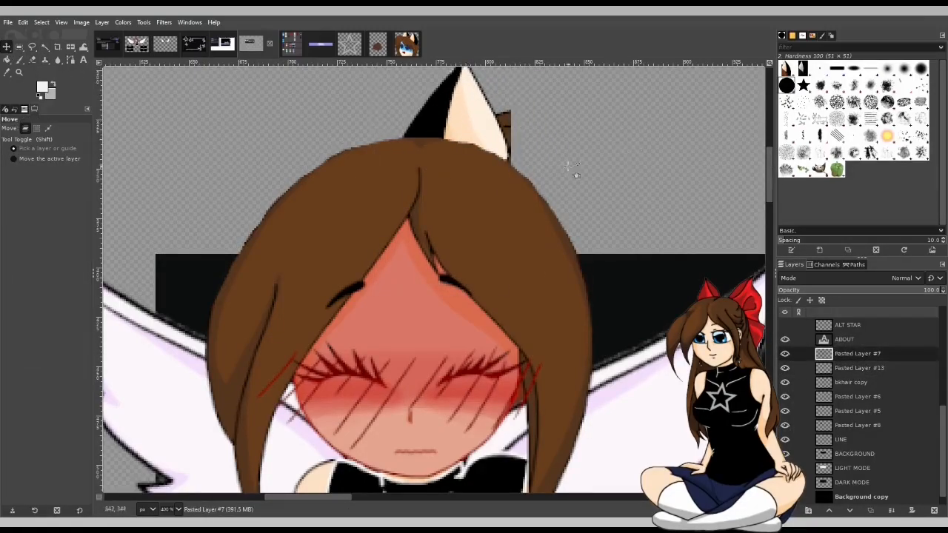
scroll(571, 189, up, 2)
drag(483, 240, 515, 251)
scroll(512, 200, down, 2)
Step: Rotate the ear clockwise so its tip points outward and seat it behind the right side of the head
key(shift+r)
click(466, 177)
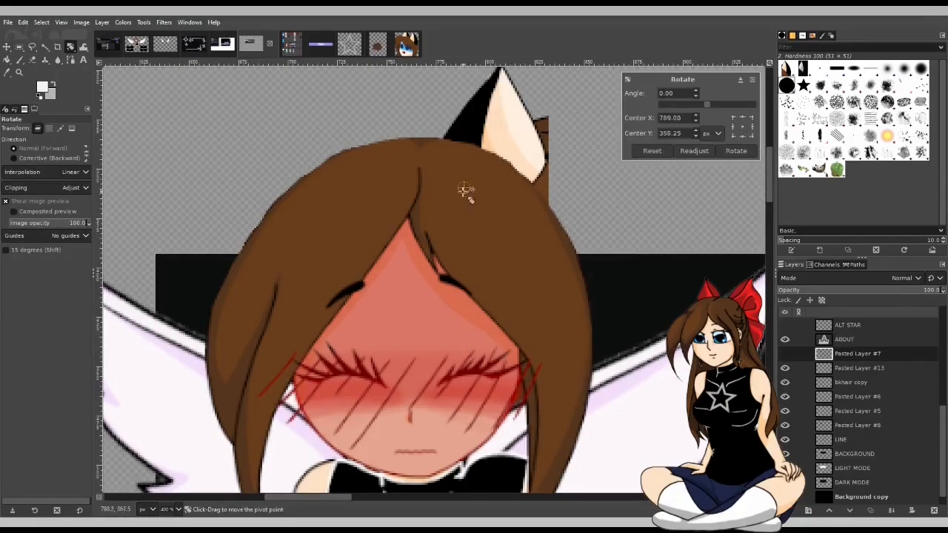
drag(501, 91, 537, 133)
click(736, 151)
key(m)
drag(548, 133, 548, 133)
key(shift+e)
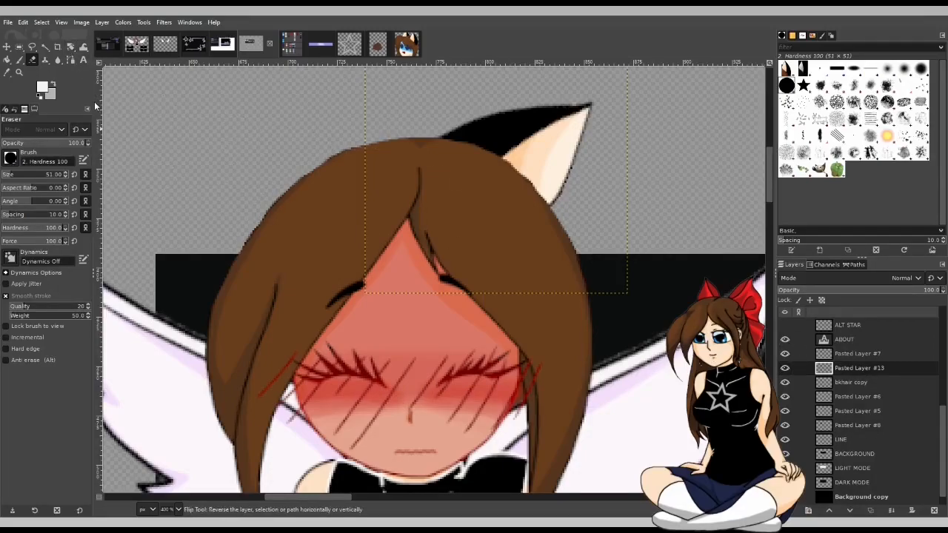
Step: Try flipping the ear on Pasted Layer #13 horizontally, and reverse the flip
click(68, 49)
click(173, 75)
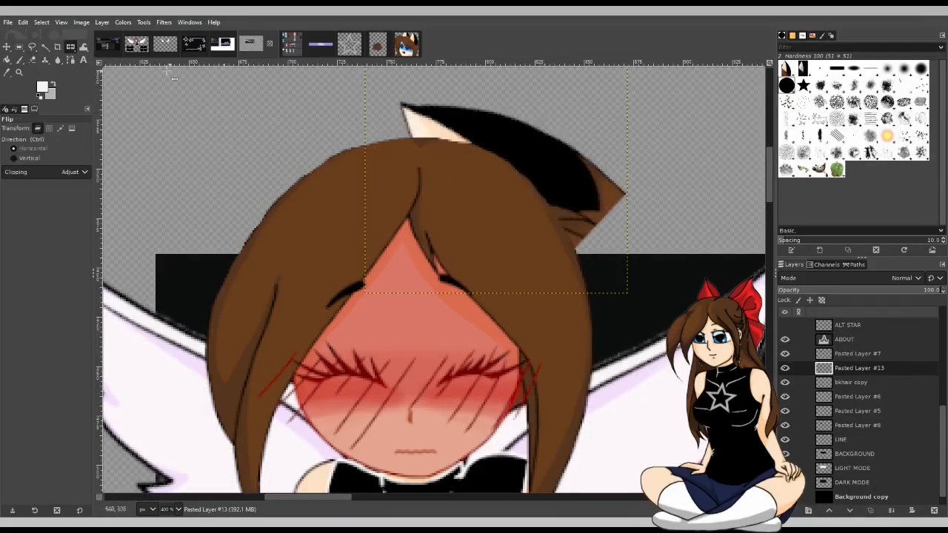
click(125, 80)
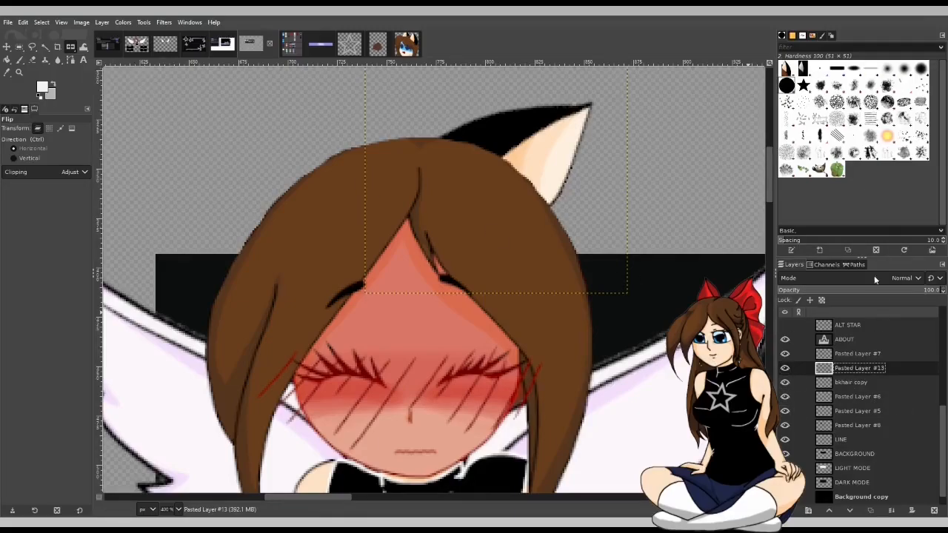
Step: Paste a copy of the ear as a new layer, mirror it horizontally and move it to the head's left side
key(ctrl+v)
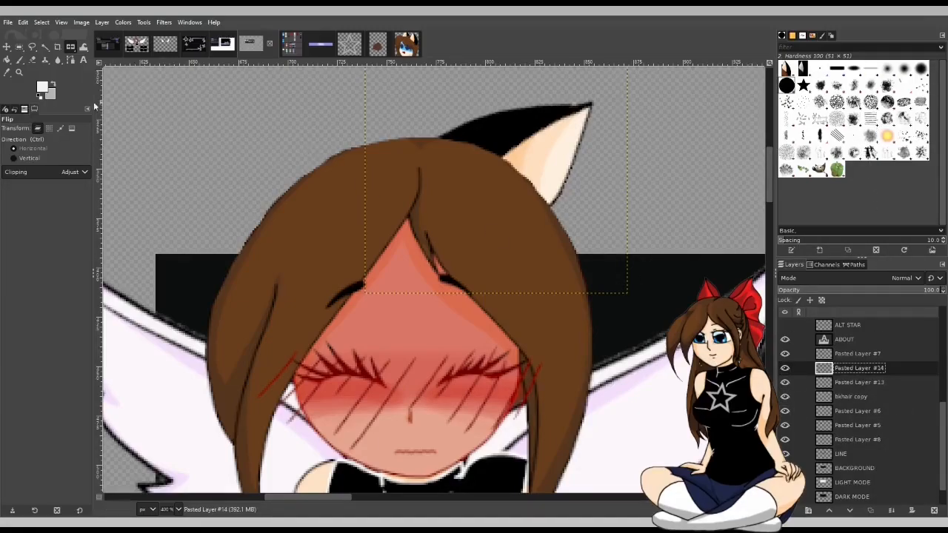
click(540, 106)
key(m)
drag(582, 172, 400, 187)
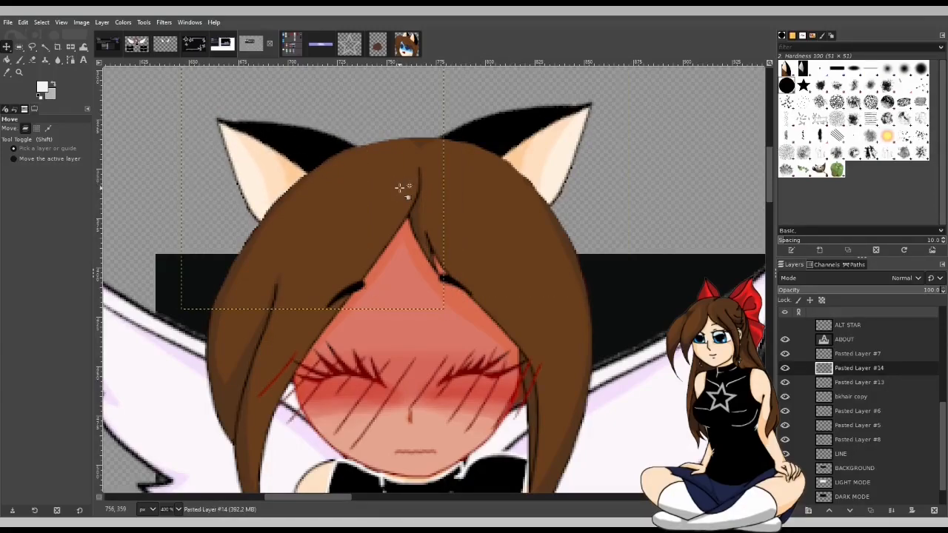
Step: Enlarge the copied ear on Pasted Layer #14 to 144 × 141 px and try it at other positions on the head
key(shift+s)
click(404, 189)
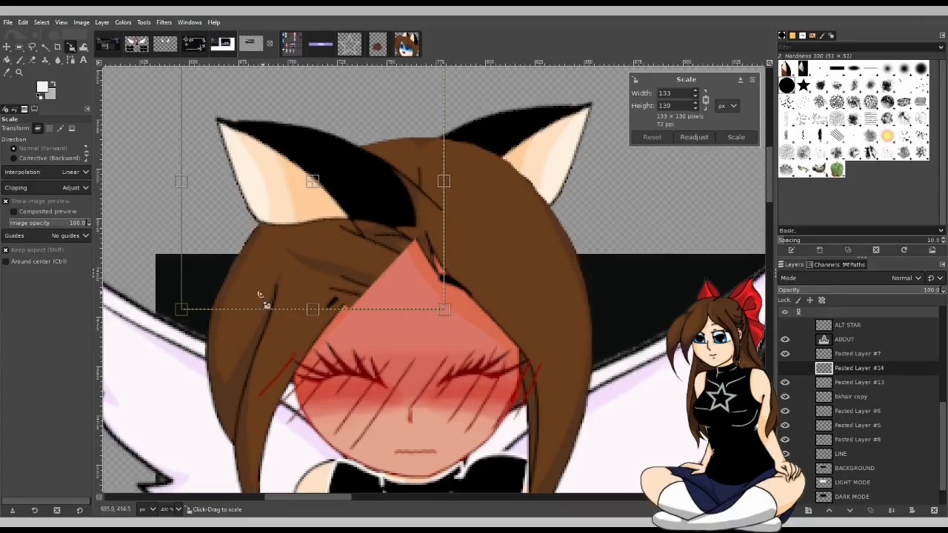
drag(181, 319, 159, 341)
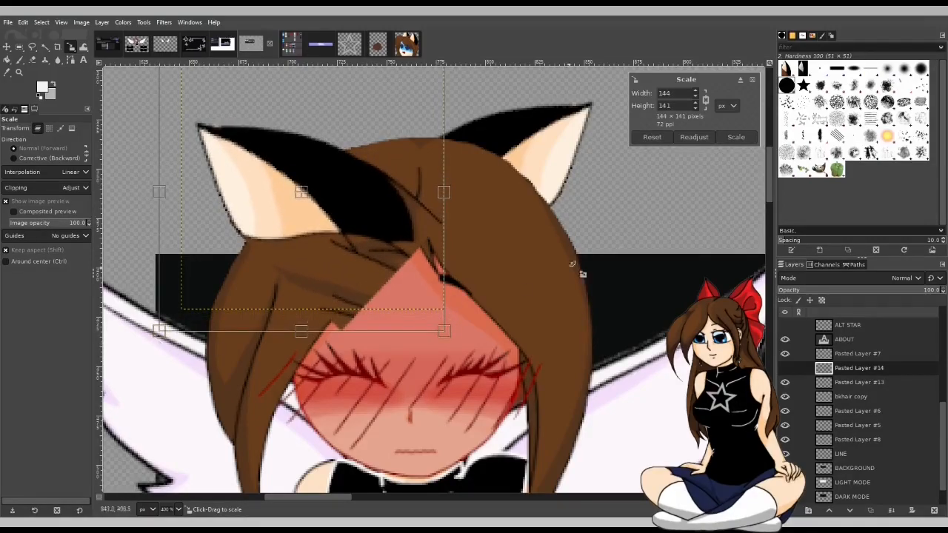
click(735, 137)
click(7, 47)
drag(280, 167, 463, 136)
key(ctrl)
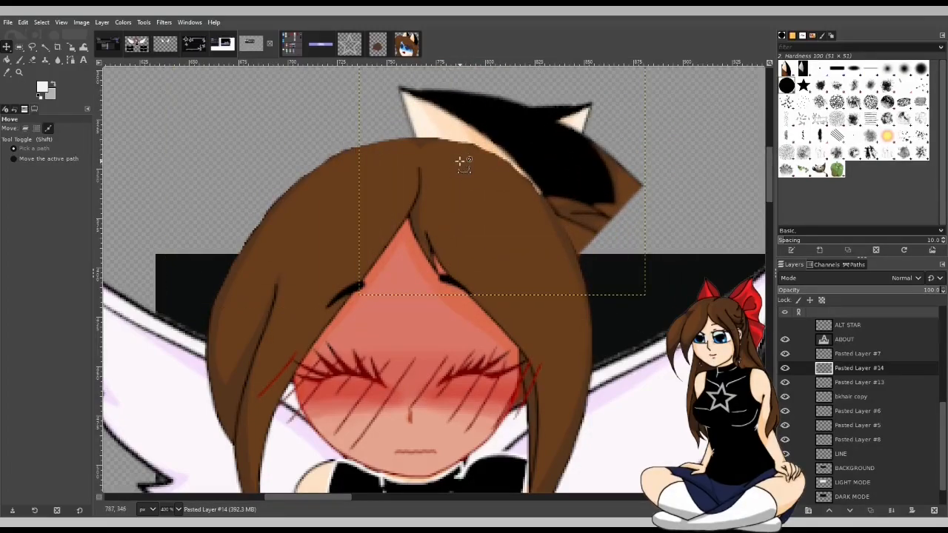
Step: Undo the scaling, moving, mirroring and pasting of the copied ear, leaving only Pasted Layer #13
key(ctrl+z)
key(ctrl+z)
key(ctrl+z)
key(ctrl+z)
key(ctrl+z)
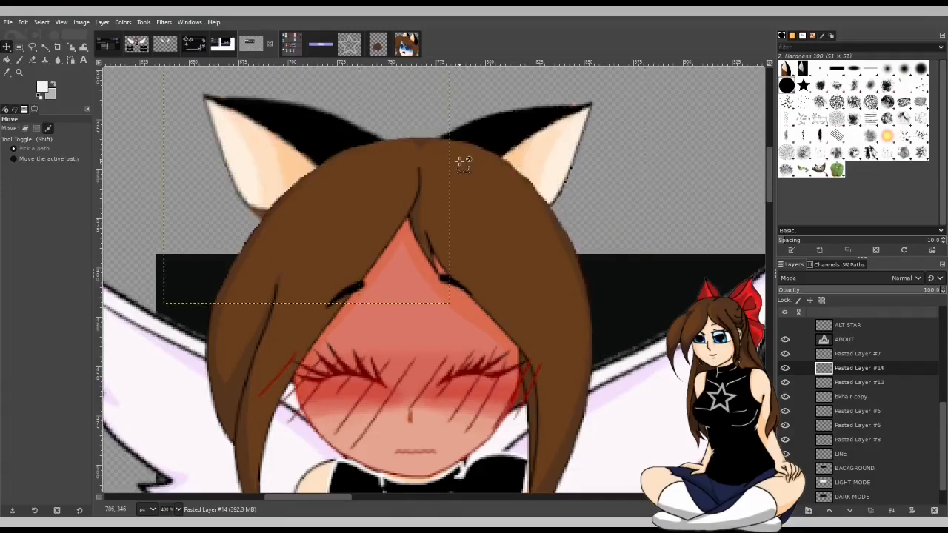
key(ctrl+z)
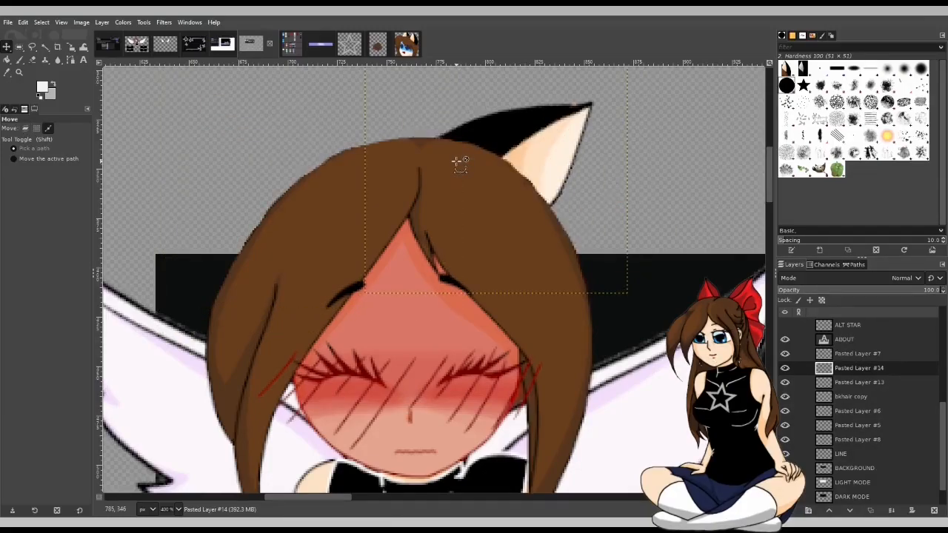
key(ctrl)
key(ctrl+z)
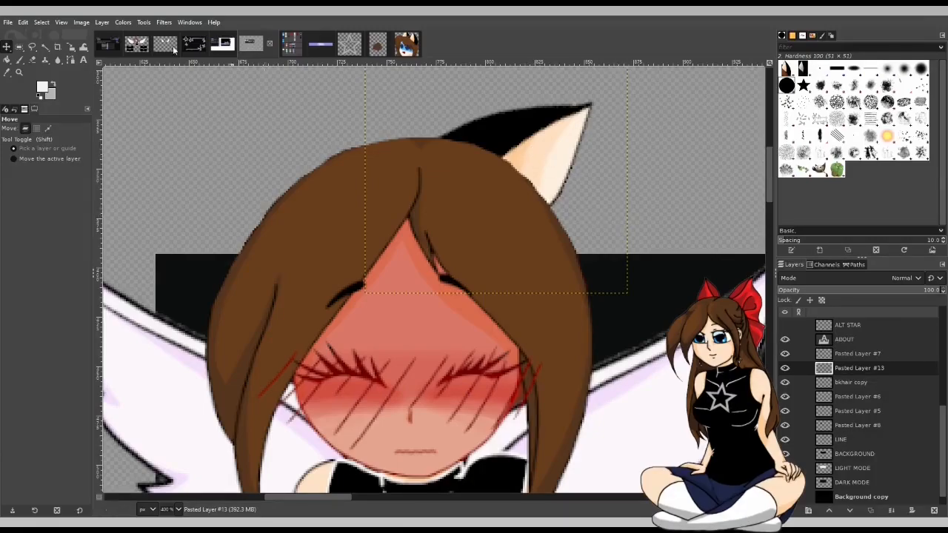
Step: Rotate the ear counter-clockwise behind the head's left side and erase the brown hair remnant at its outer base
click(71, 49)
drag(496, 164, 397, 206)
mouse_move(549, 141)
mouse_down()
mouse_move(475, 88)
mouse_move(395, 129)
mouse_move(269, 123)
mouse_move(286, 138)
mouse_move(297, 125)
mouse_move(283, 165)
mouse_up()
click(736, 151)
click(6, 47)
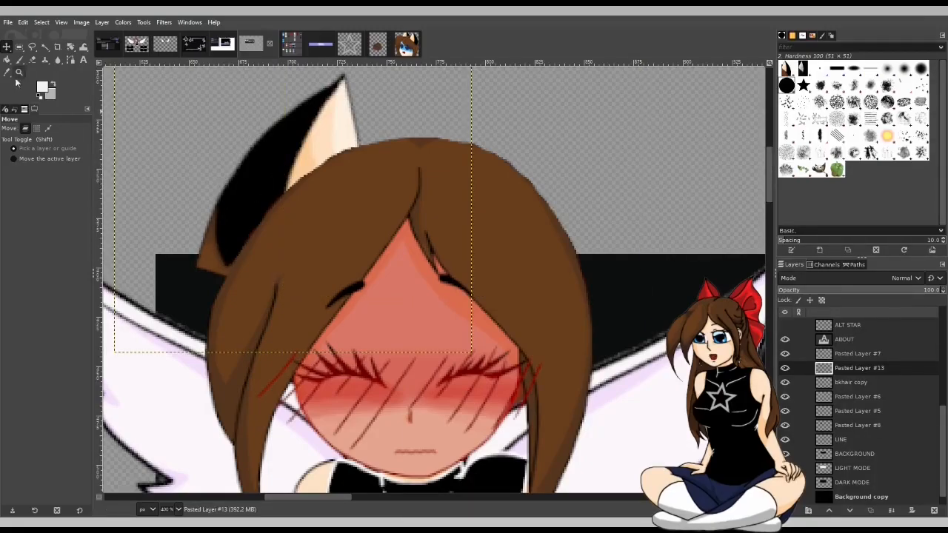
click(32, 60)
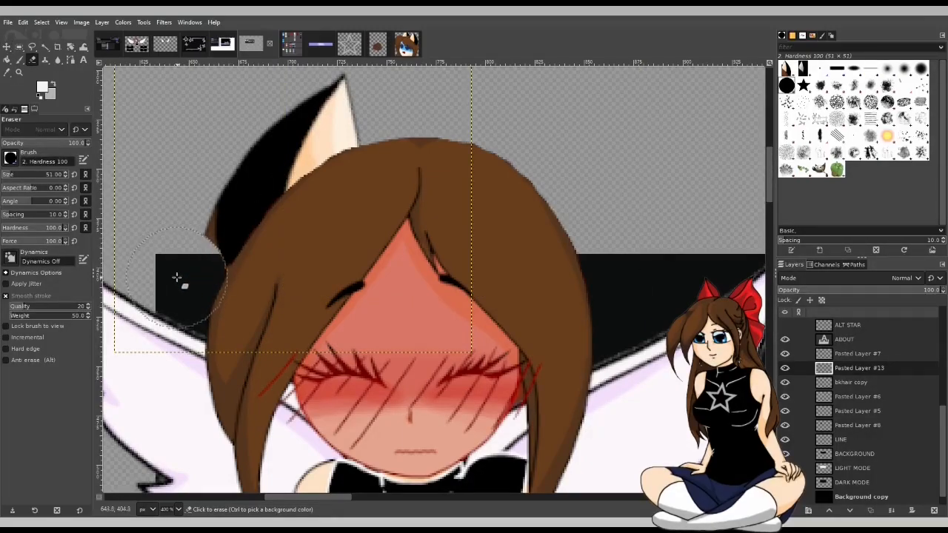
drag(166, 226, 166, 243)
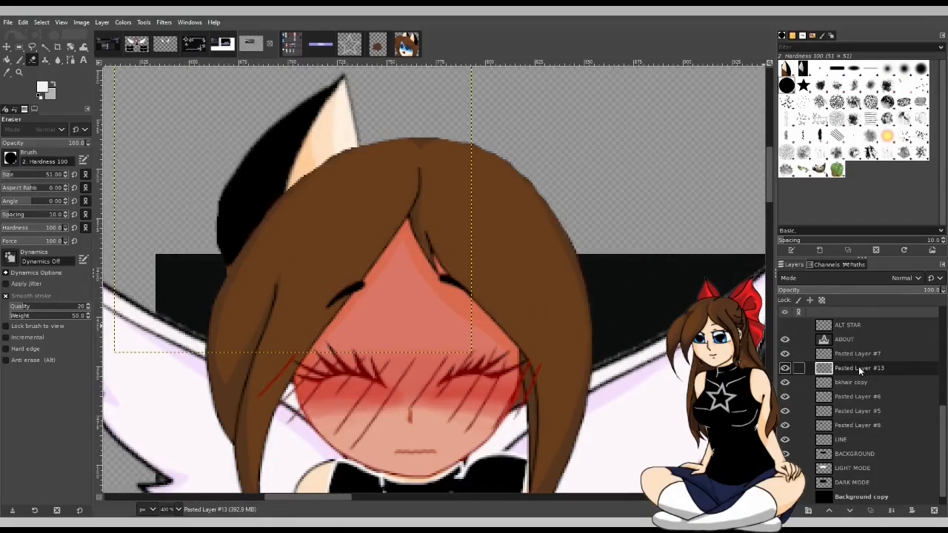
Step: Paste a copy of the ear as a new layer, mirror it horizontally and move it behind the head's right side
key(ctrl+v)
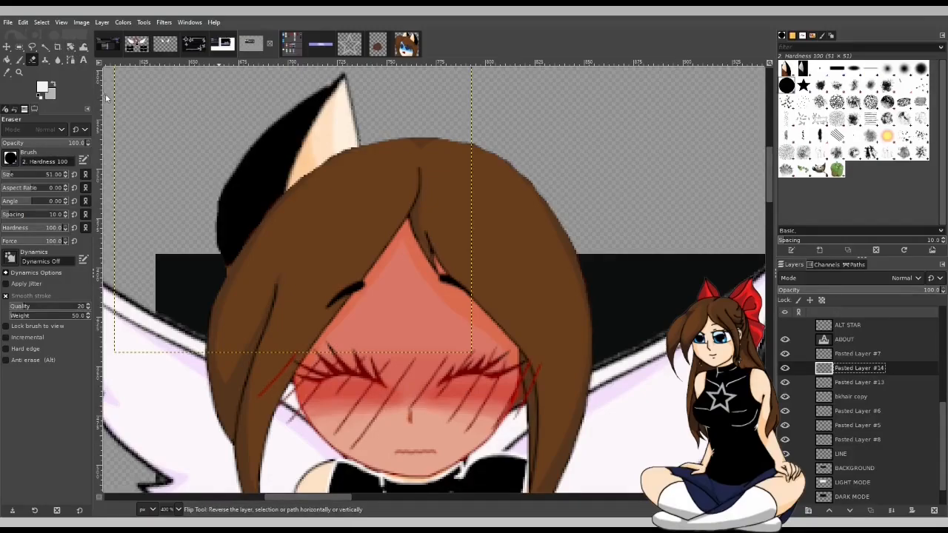
key(shift+f)
click(290, 150)
click(6, 47)
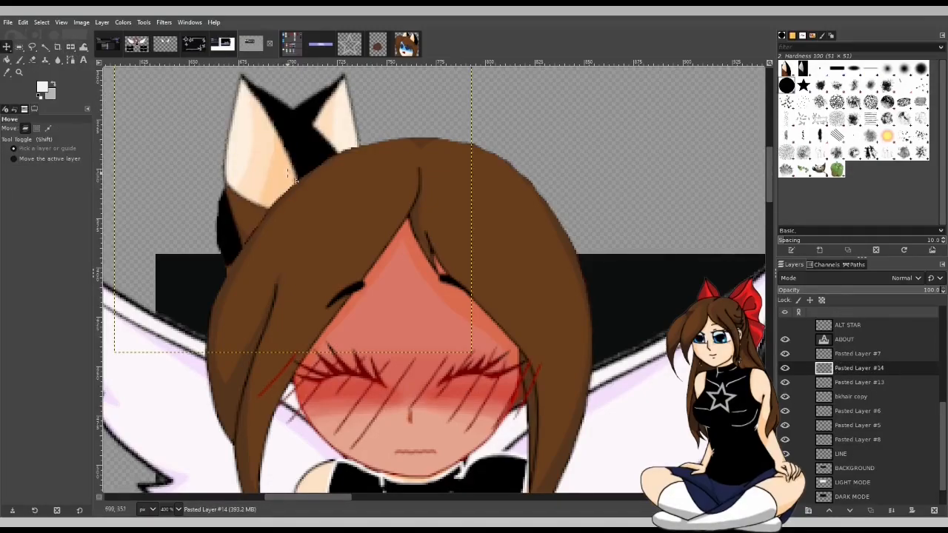
drag(275, 168, 483, 166)
Step: Examine the two-eared character head against the whole ABOUT panel and its frame
scroll(501, 215, down, 3)
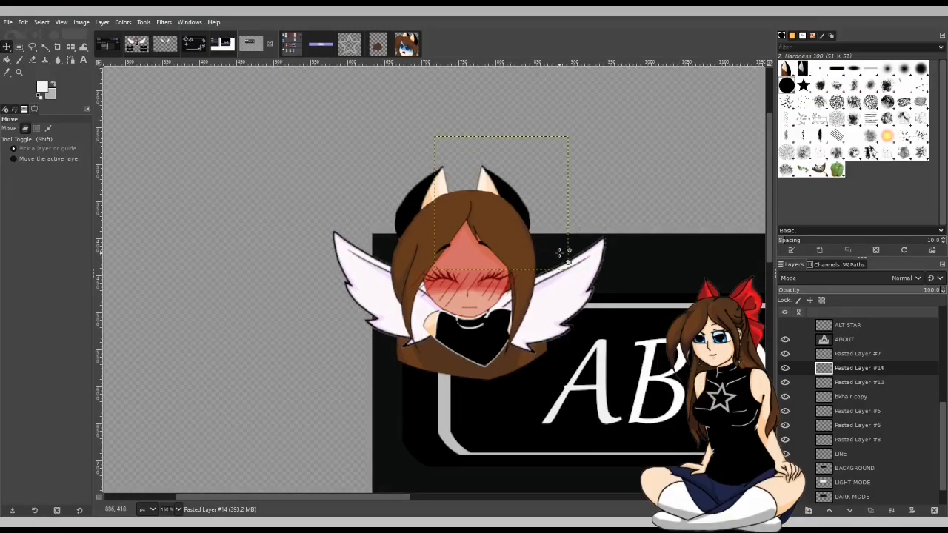
scroll(567, 252, down, 1)
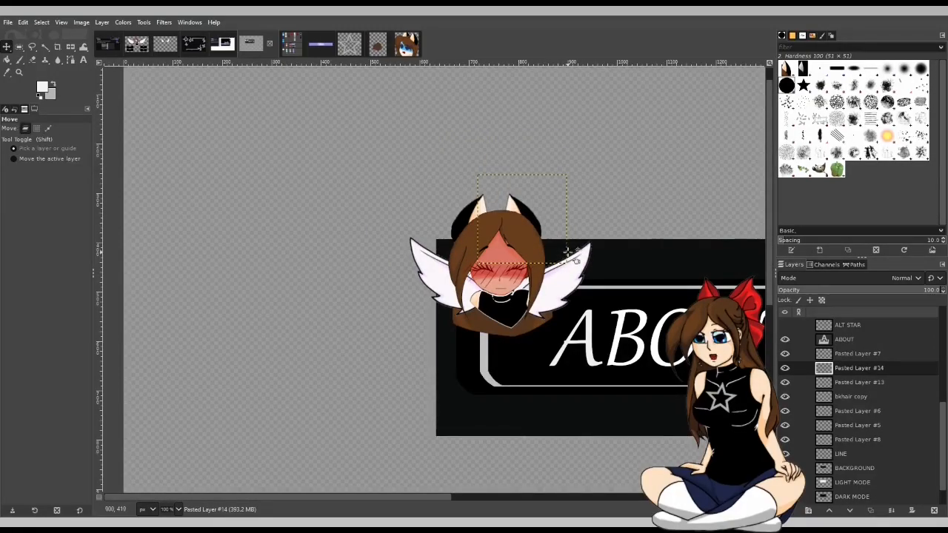
drag(420, 497, 498, 500)
click(853, 485)
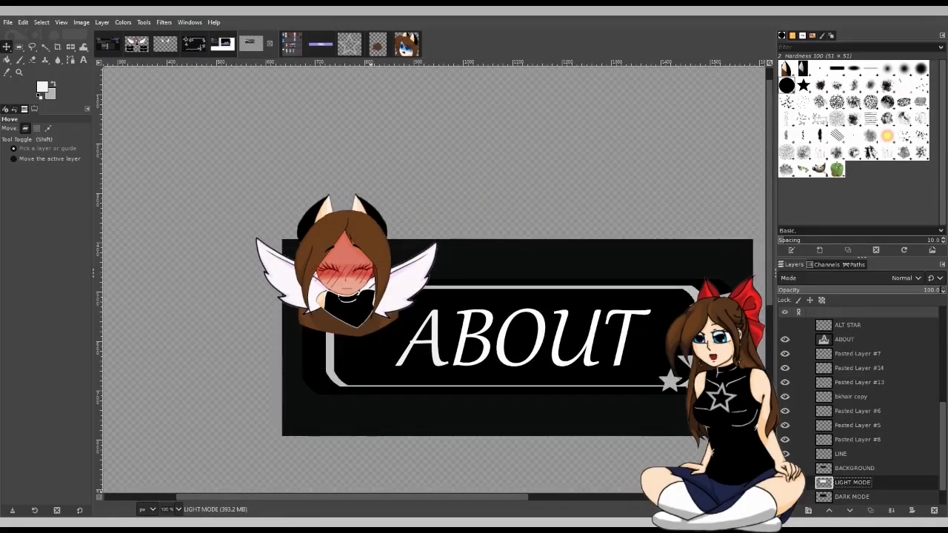
scroll(404, 422, up, 2)
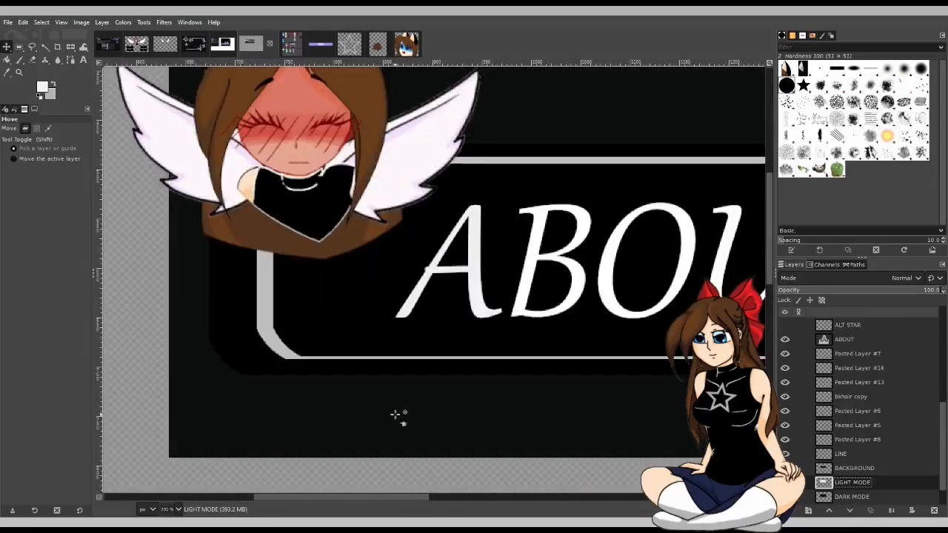
scroll(396, 417, down, 1)
scroll(397, 419, up, 3)
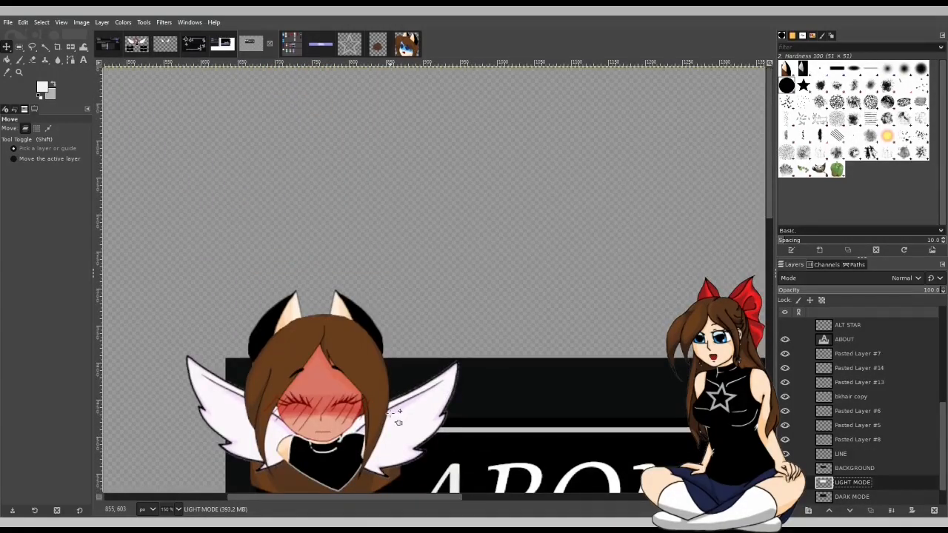
scroll(398, 419, down, 3)
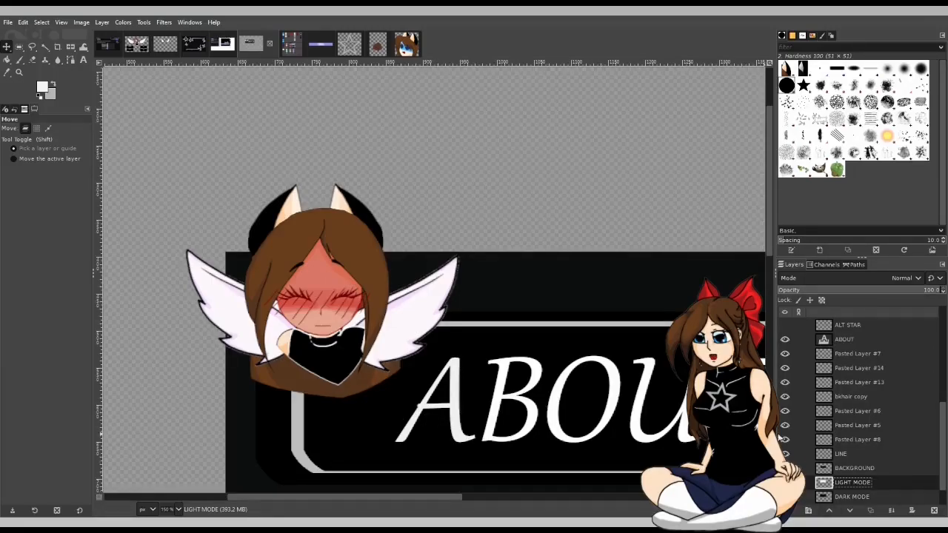
scroll(814, 465, down, 2)
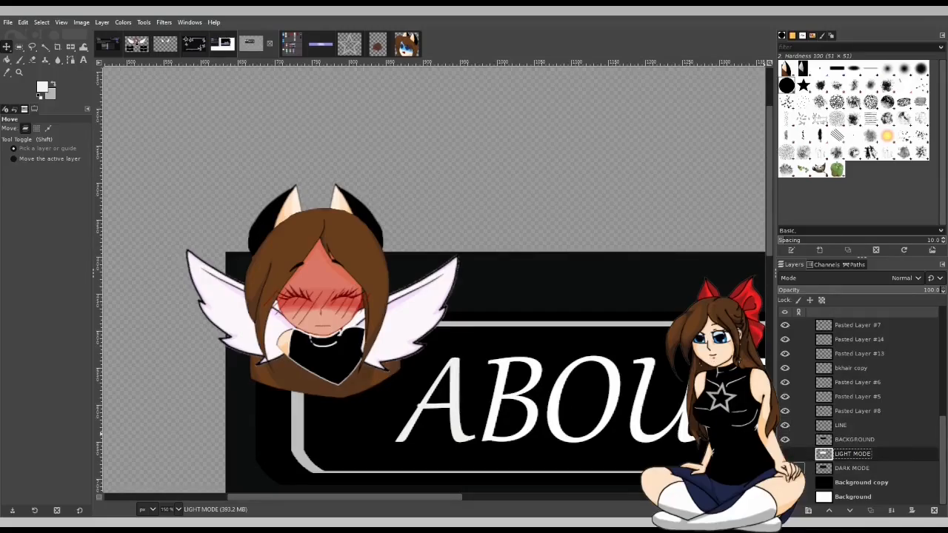
Step: Save the image under the new file name cute.xcf
key(ctrl+shift+s)
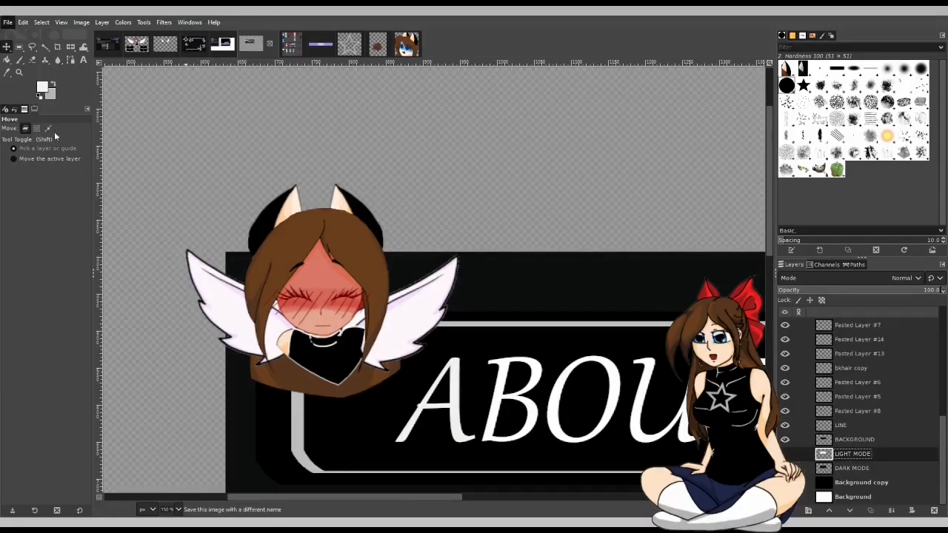
click(25, 119)
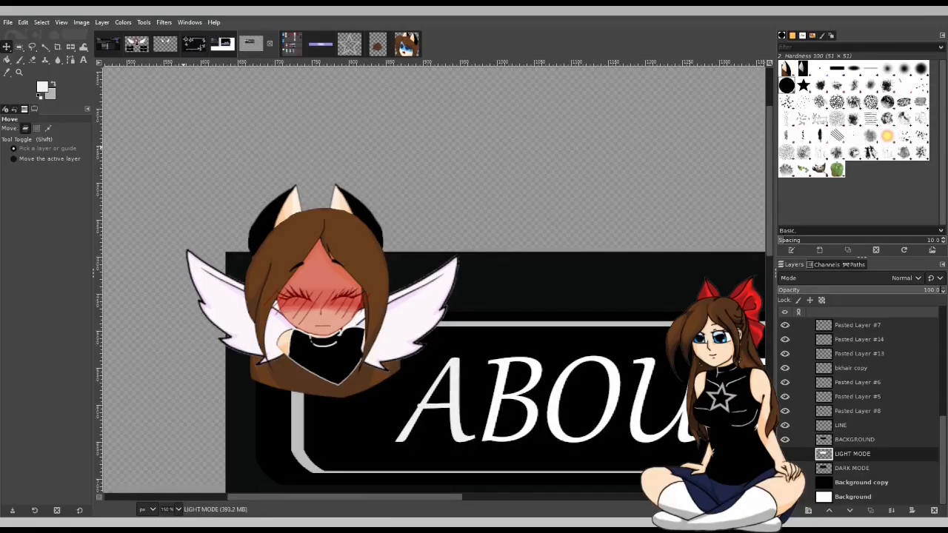
key(ctrl+s)
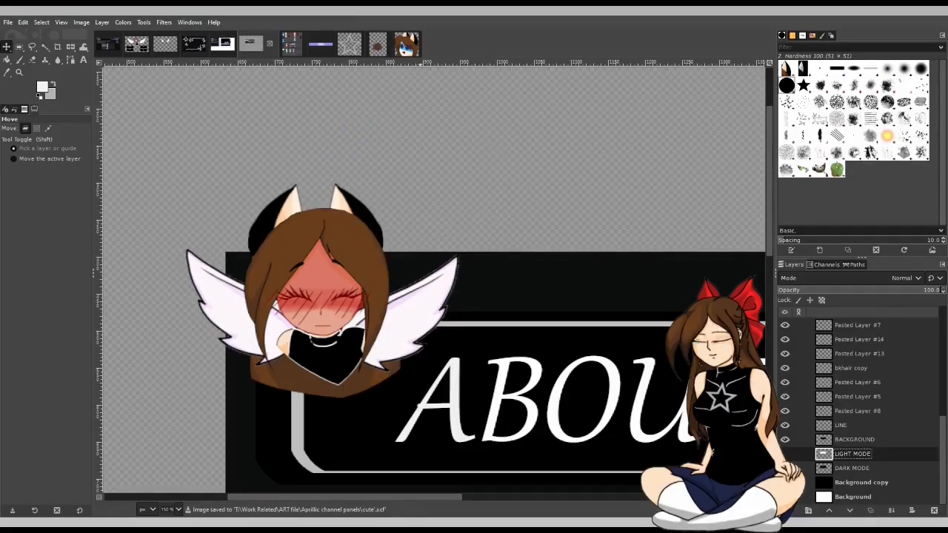
Step: Delete every layer above the character artwork, from Pasted Layer #4 down to and including the ABOUT text
scroll(861, 352, up, 5)
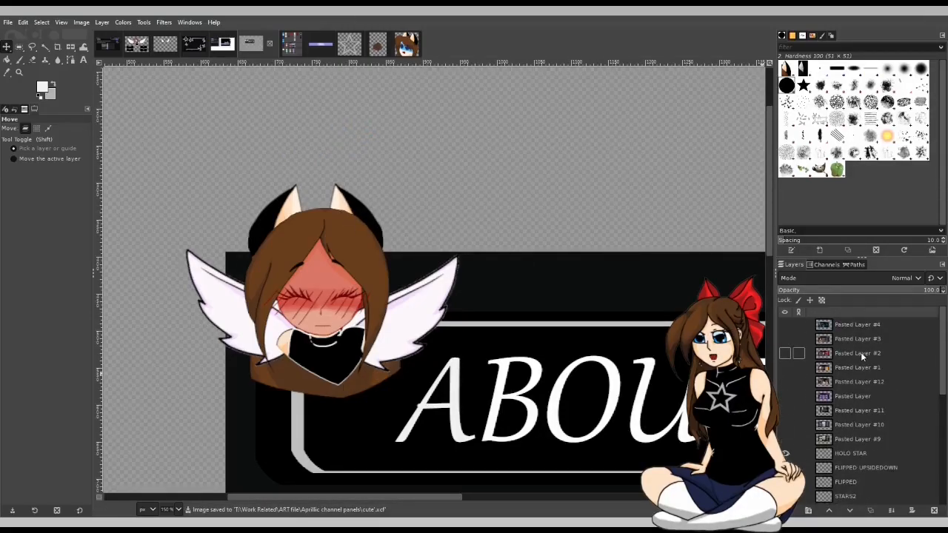
click(875, 325)
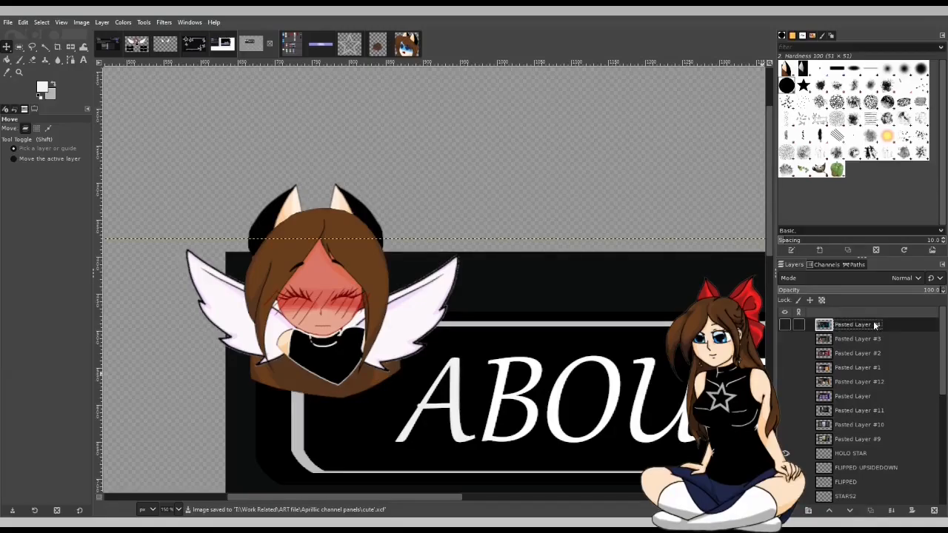
click(935, 511)
click(935, 510)
click(935, 510)
click(935, 510)
click(935, 510)
click(934, 510)
click(935, 510)
click(935, 511)
click(934, 511)
click(935, 510)
click(935, 510)
click(935, 510)
click(935, 510)
click(935, 511)
click(934, 510)
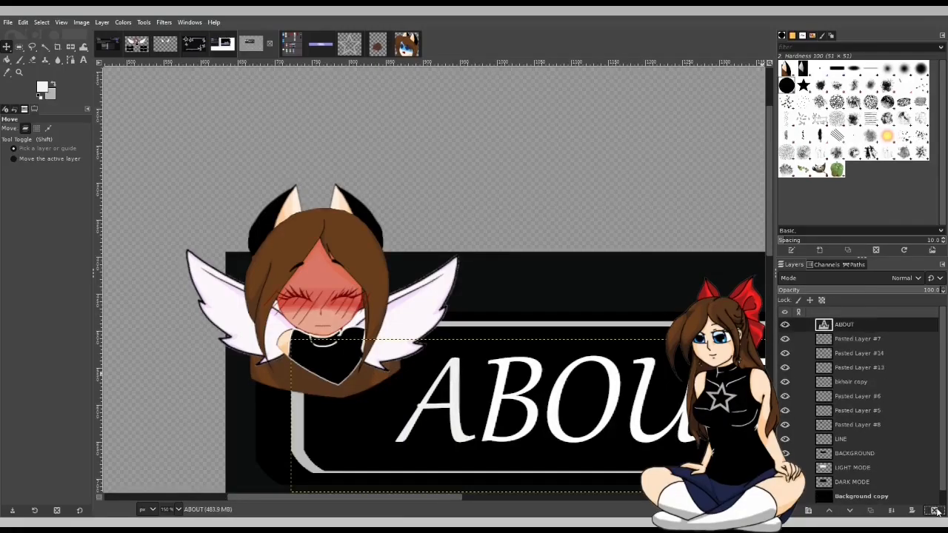
click(935, 510)
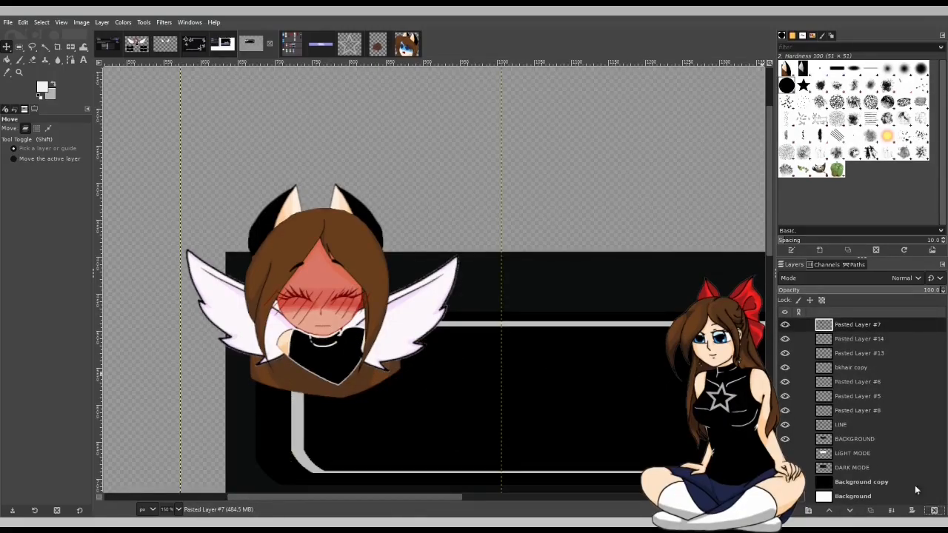
Step: Delete the LINE, BACKGROUND, LIGHT MODE, DARK MODE, Background copy and Background layers, then save the file
click(840, 424)
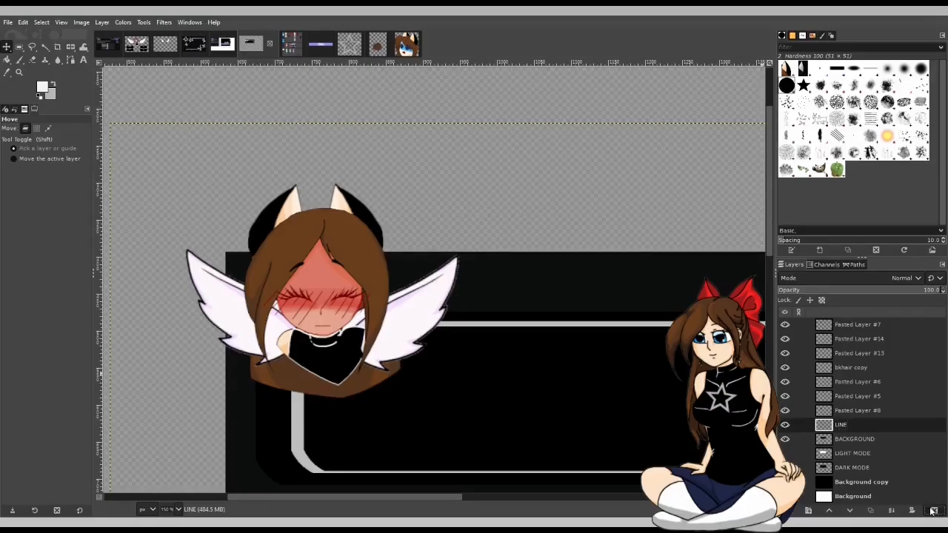
click(933, 511)
click(933, 510)
click(934, 511)
click(933, 511)
click(933, 510)
click(933, 510)
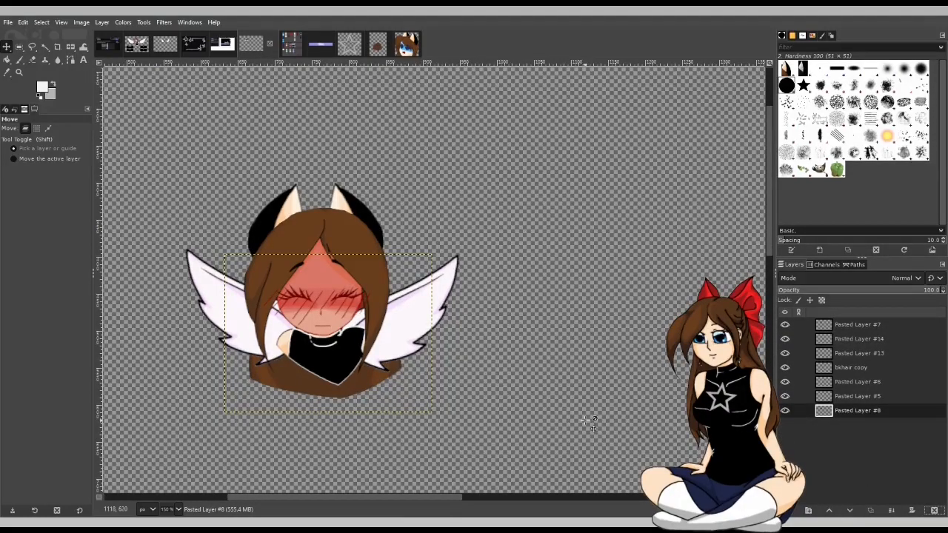
click(860, 410)
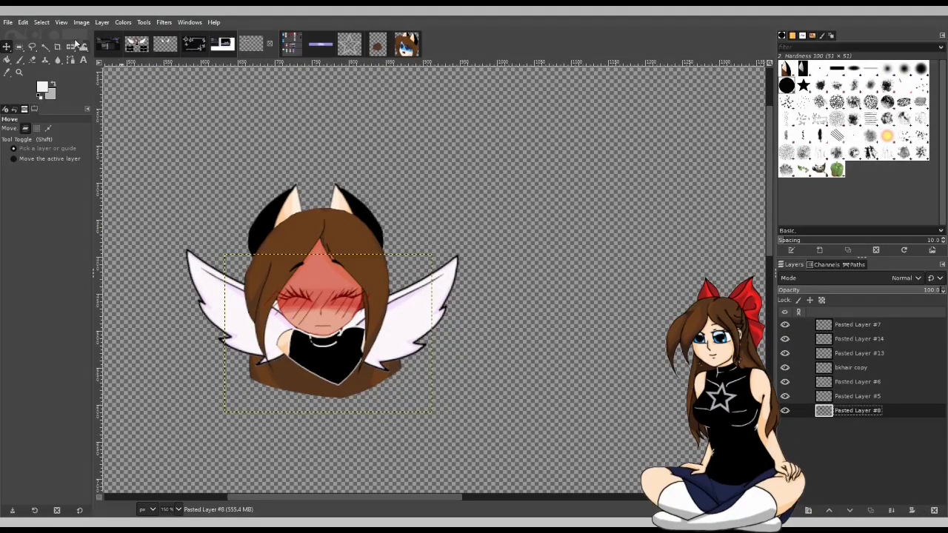
key(ctrl+s)
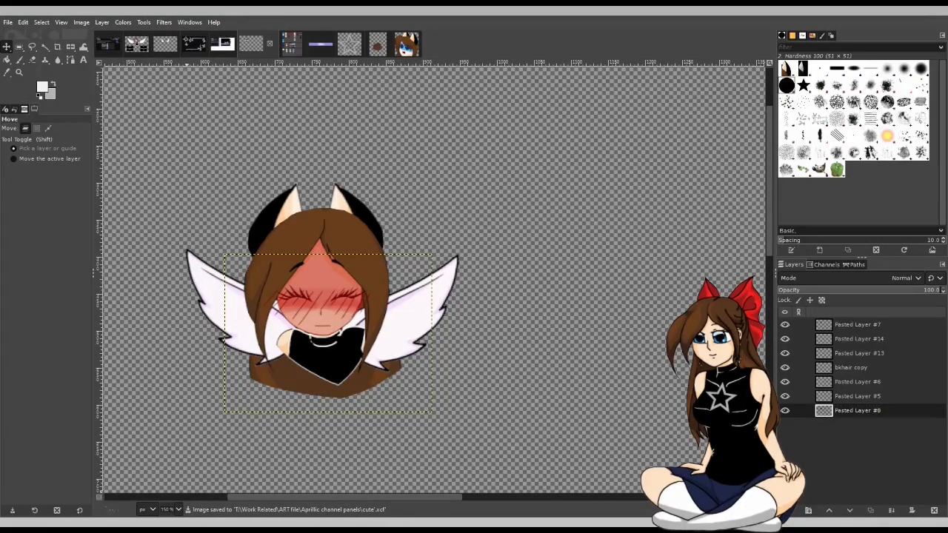
Step: Crop the image to a 403 × 332 px area around the winged character and save it
click(57, 47)
drag(172, 162, 465, 415)
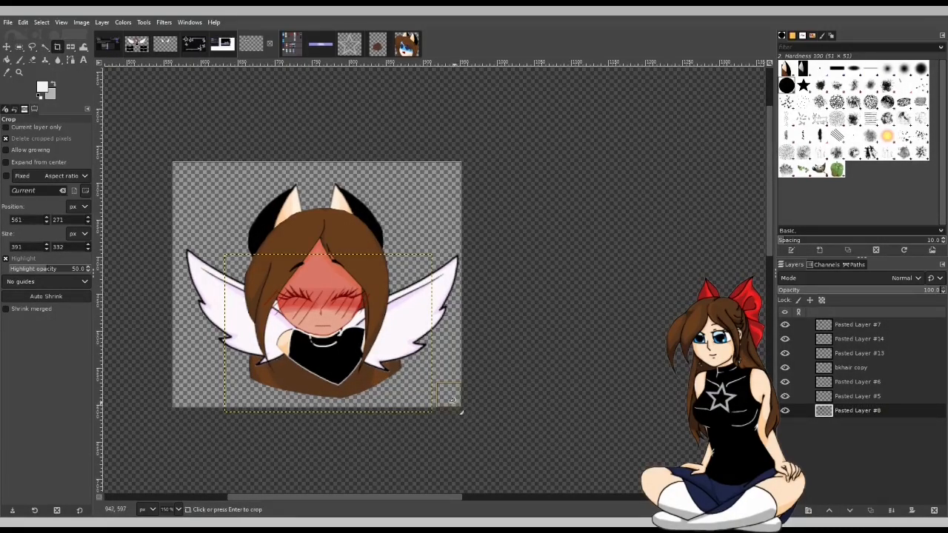
drag(458, 309, 465, 314)
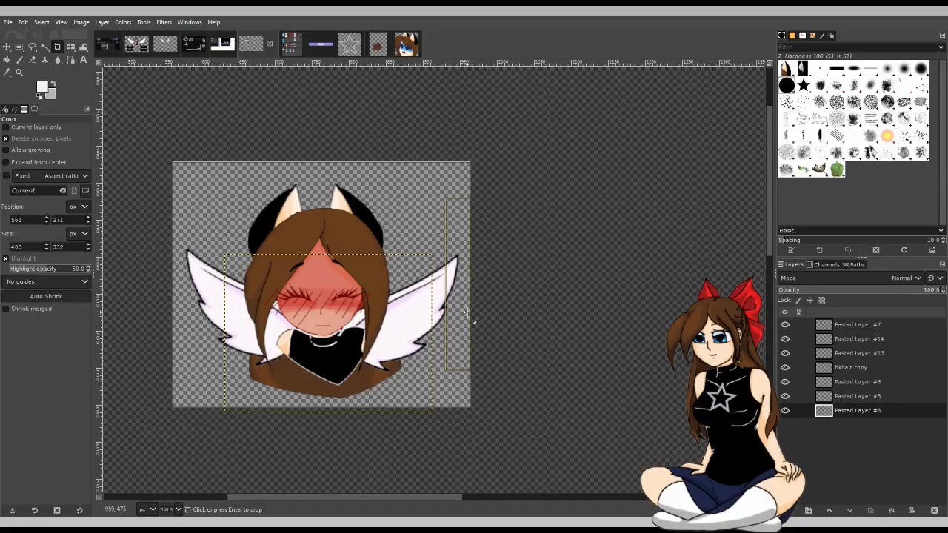
key(Return)
key(ctrl+s)
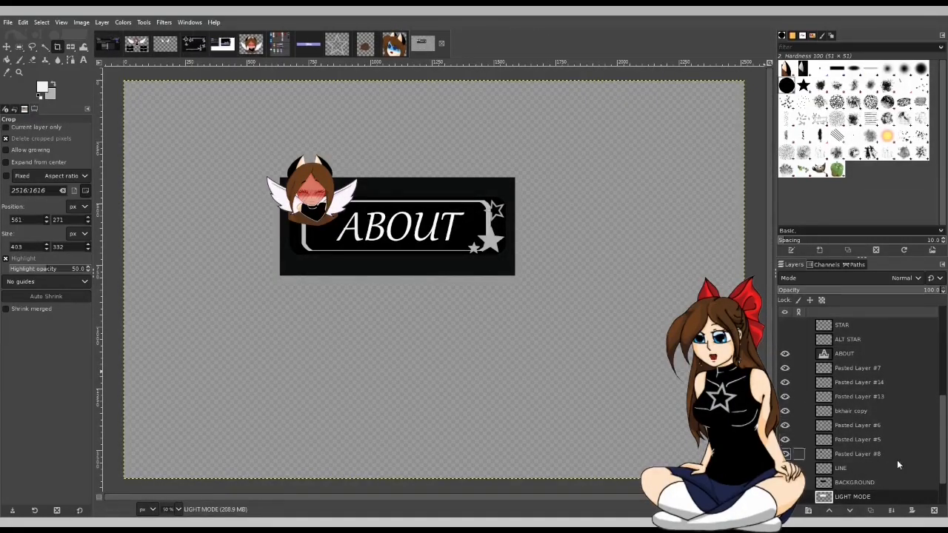
Step: Delete the character layers from Pasted Layer #7 through #8 in the panel image and save it as panel art base.xcf
click(857, 368)
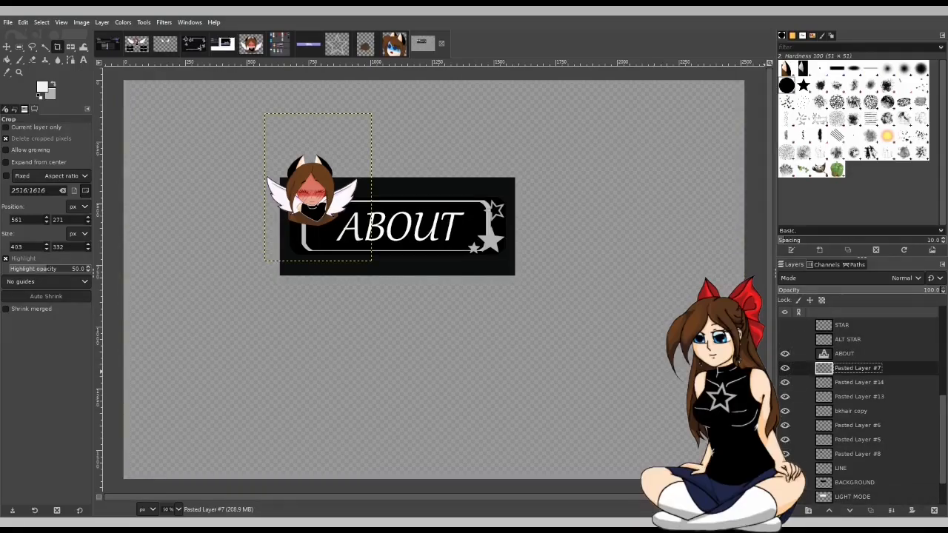
click(936, 511)
click(936, 510)
click(935, 510)
click(936, 510)
click(935, 510)
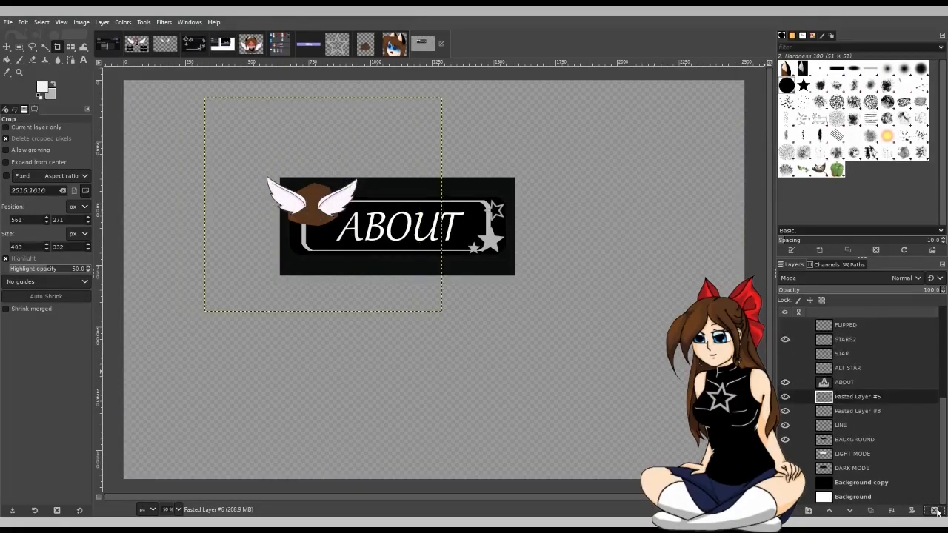
click(935, 510)
click(935, 511)
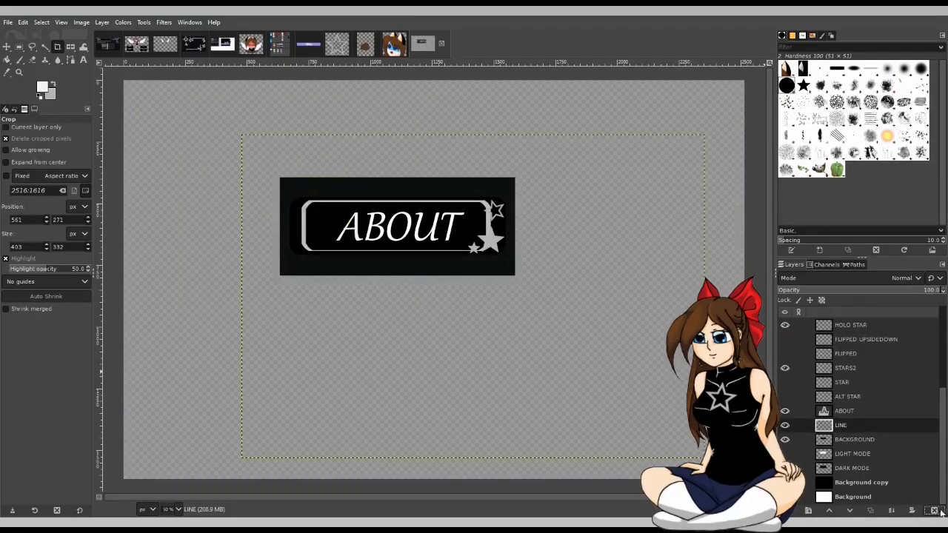
click(18, 119)
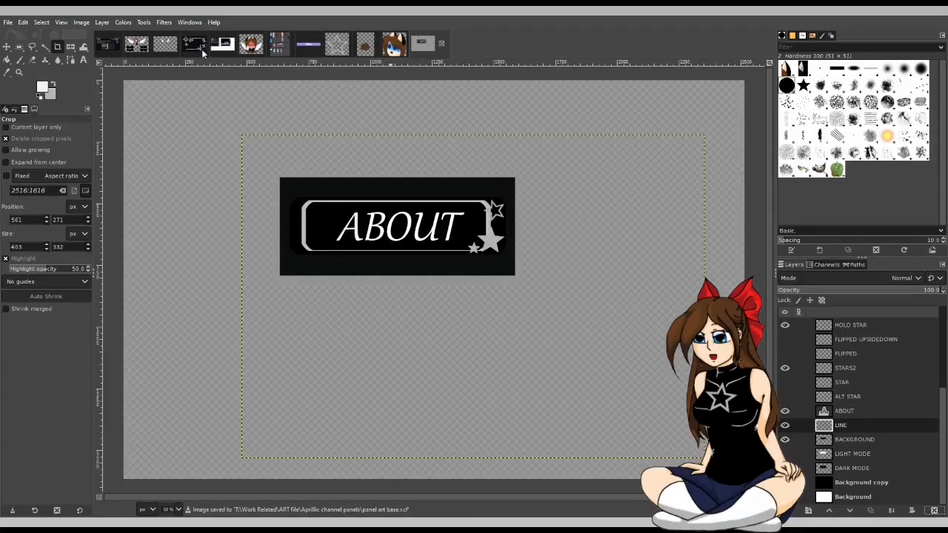
Step: Switch to the cropped character image and add a transparent layer named lines beneath Pasted Layer #8
click(244, 46)
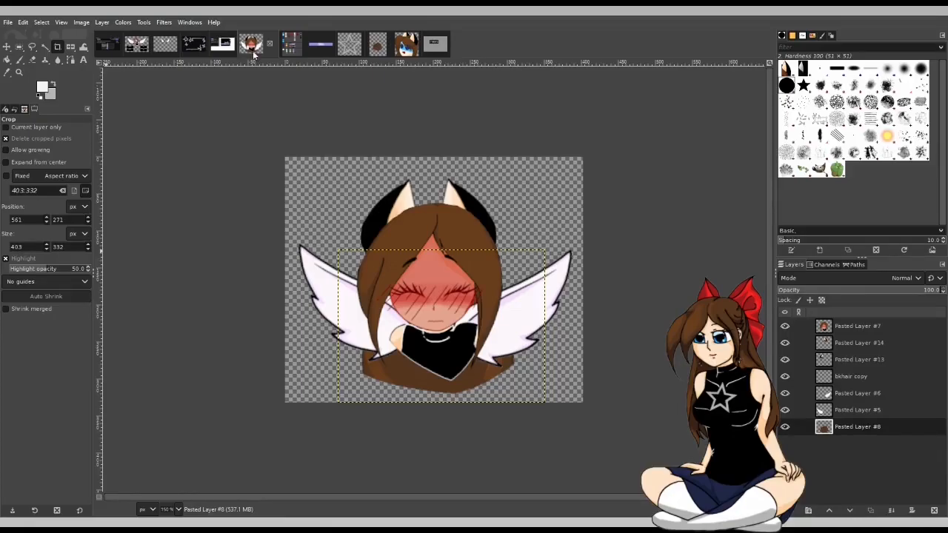
click(878, 409)
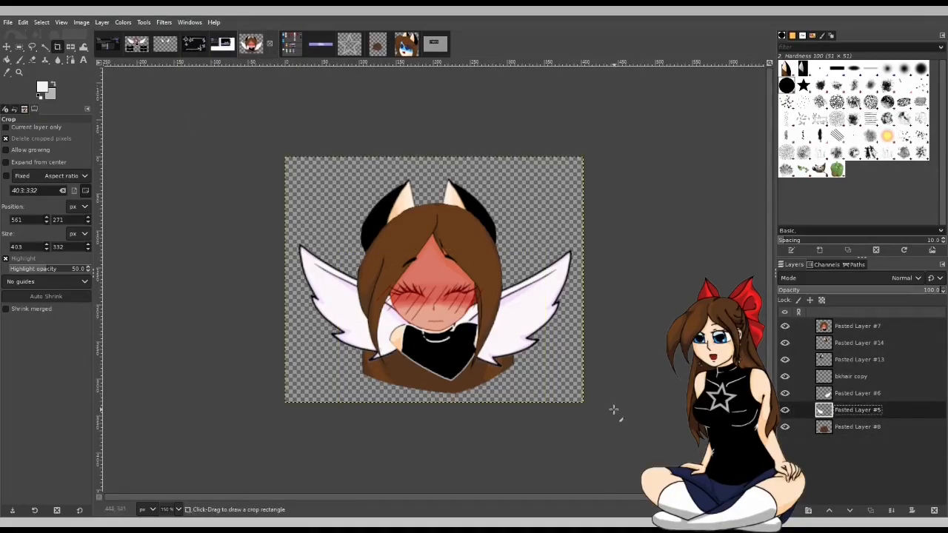
ctrl+scroll(621, 406, down, 2)
drag(550, 499, 649, 500)
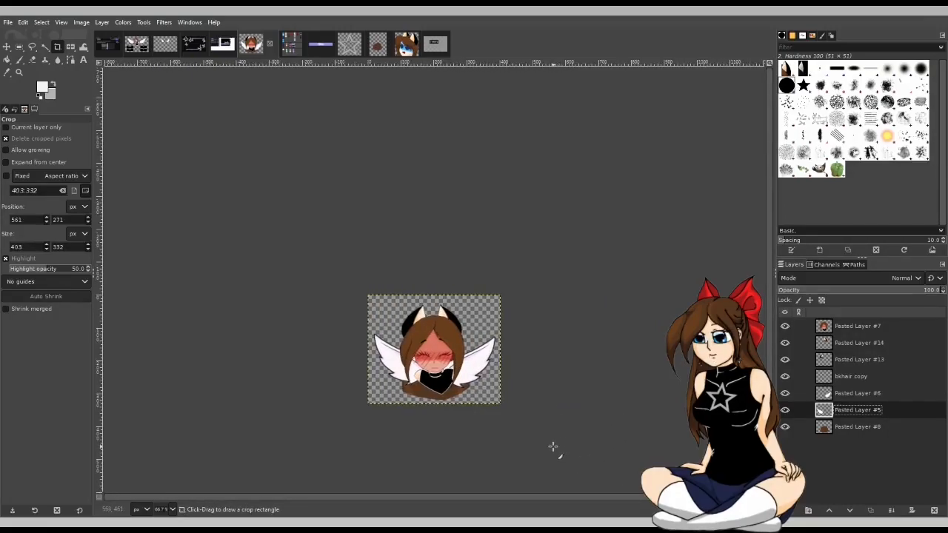
ctrl+scroll(529, 452, up, 2)
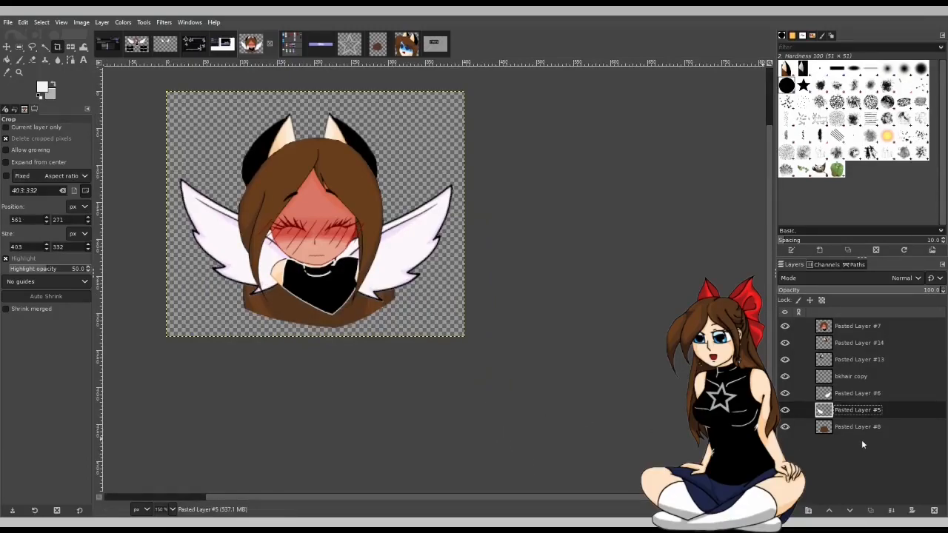
click(852, 428)
click(874, 501)
drag(867, 428, 870, 450)
ctrl+scroll(271, 311, up, 2)
ctrl+scroll(271, 311, down, 2)
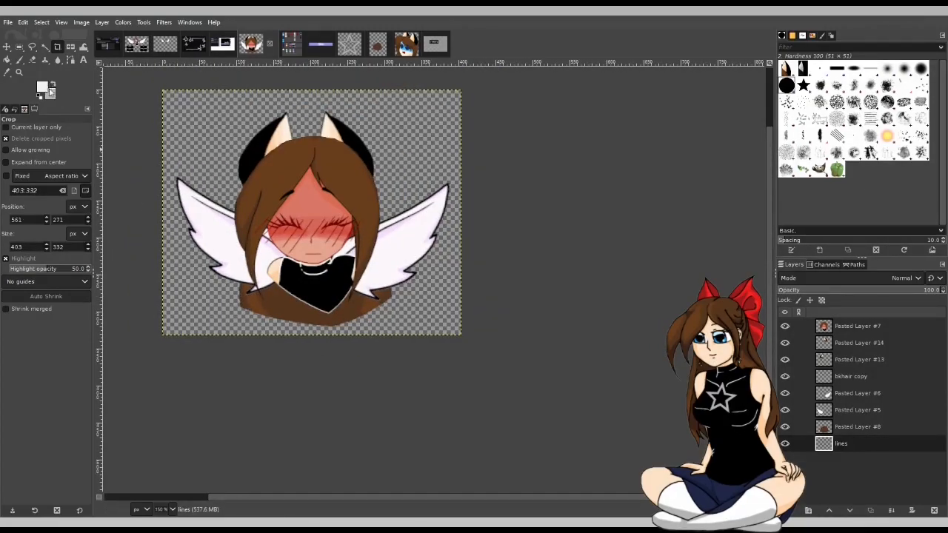
Step: Paint a thick black tail with a 41 px brush on the lines layer, curving from lower right to upper left behind the character
click(19, 59)
click(19, 176)
click(11, 178)
mouse_move(326, 353)
mouse_down()
mouse_move(210, 129)
mouse_move(243, 101)
mouse_move(243, 142)
mouse_up()
Step: Shape the upper-left end of the tail and paint it as a rounded white tip
click(52, 84)
click(32, 60)
mouse_move(196, 109)
mouse_down()
mouse_move(234, 117)
mouse_move(224, 94)
mouse_up()
key(ctrl+z)
mouse_move(240, 138)
mouse_down()
mouse_move(243, 111)
mouse_move(240, 122)
mouse_move(205, 92)
mouse_up()
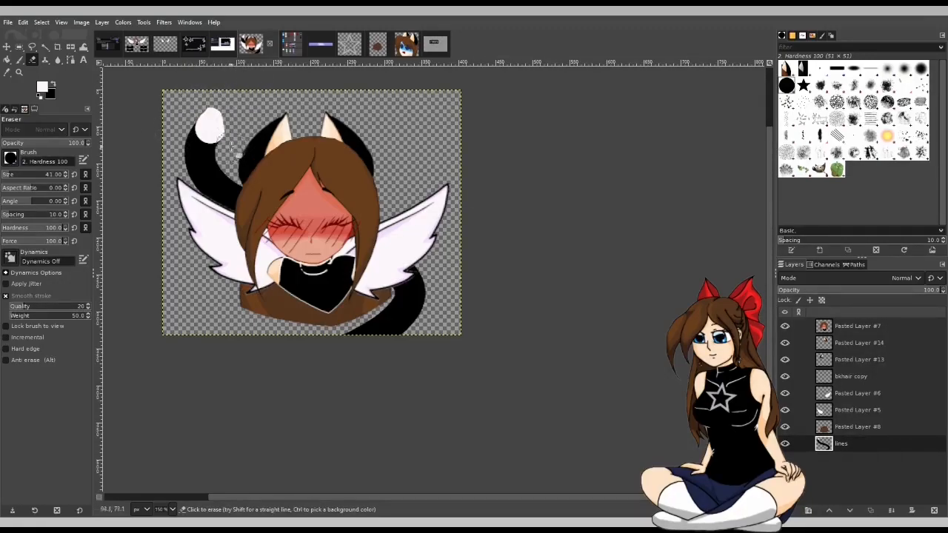
key(p)
click(211, 123)
click(33, 60)
click(20, 60)
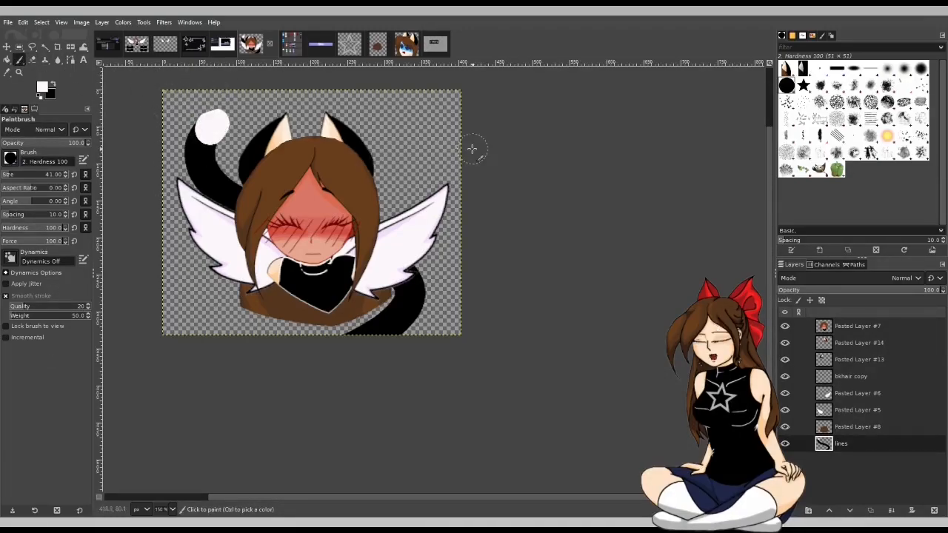
Step: Set the paintbrush to black at 51 px and save the character image
key(x)
key(bracketright)
key(ctrl+s)
scroll(468, 215, down, 3)
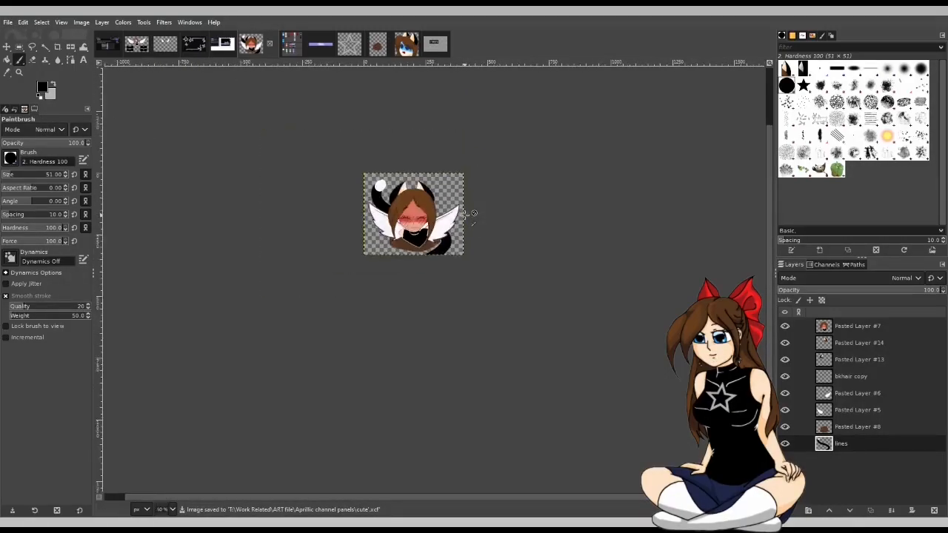
Step: Close the saved character image and switch to the ABOUT panel image
scroll(474, 209, up, 2)
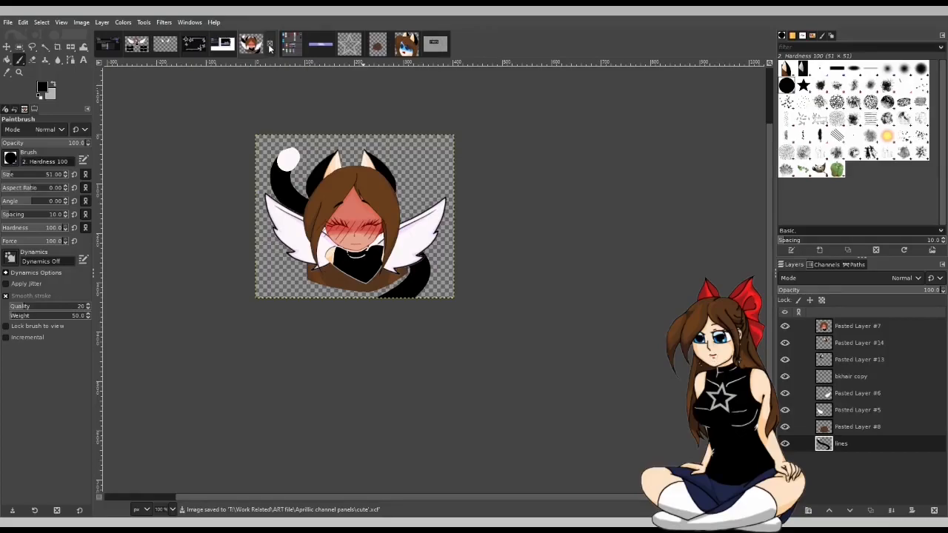
click(269, 42)
click(405, 42)
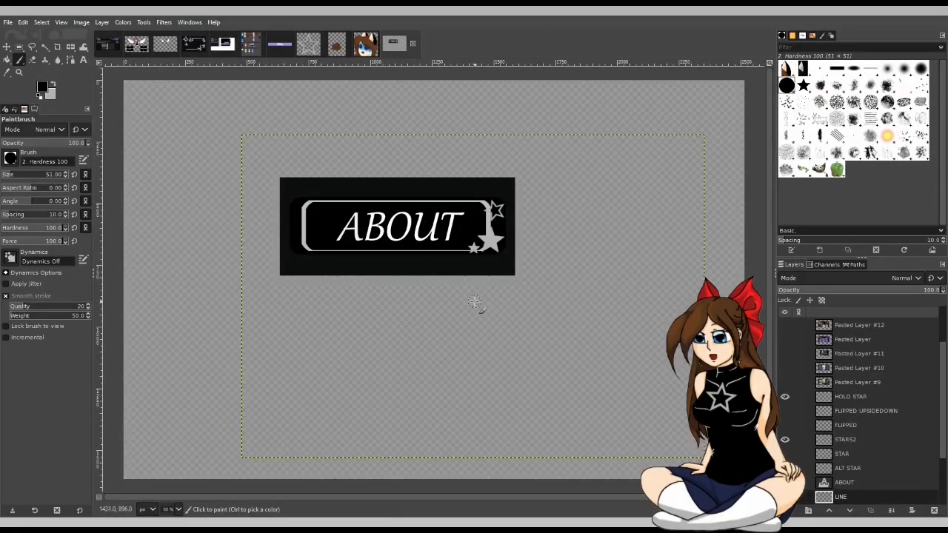
Step: Save the ABOUT panel image as "panel art base2.xcf"
scroll(447, 257, up, 1)
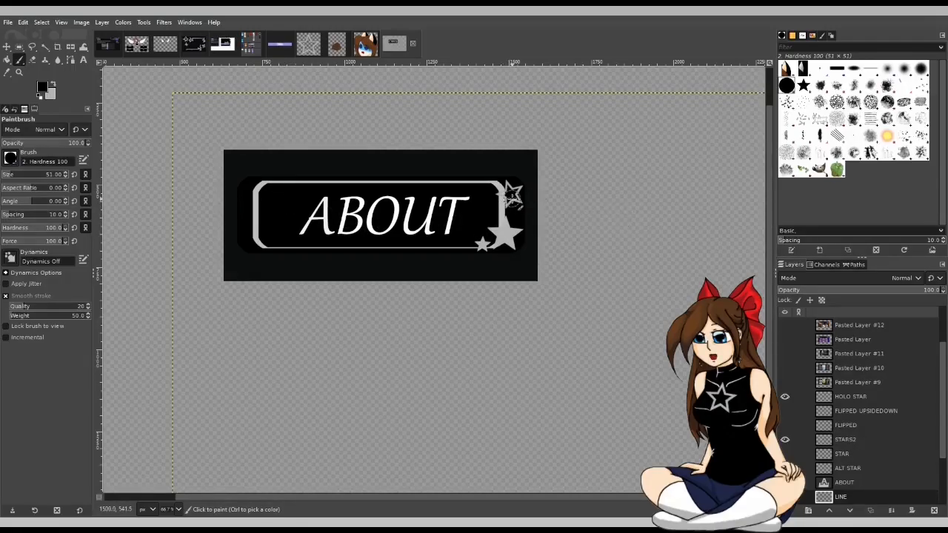
scroll(518, 213, up, 1)
scroll(518, 213, down, 1)
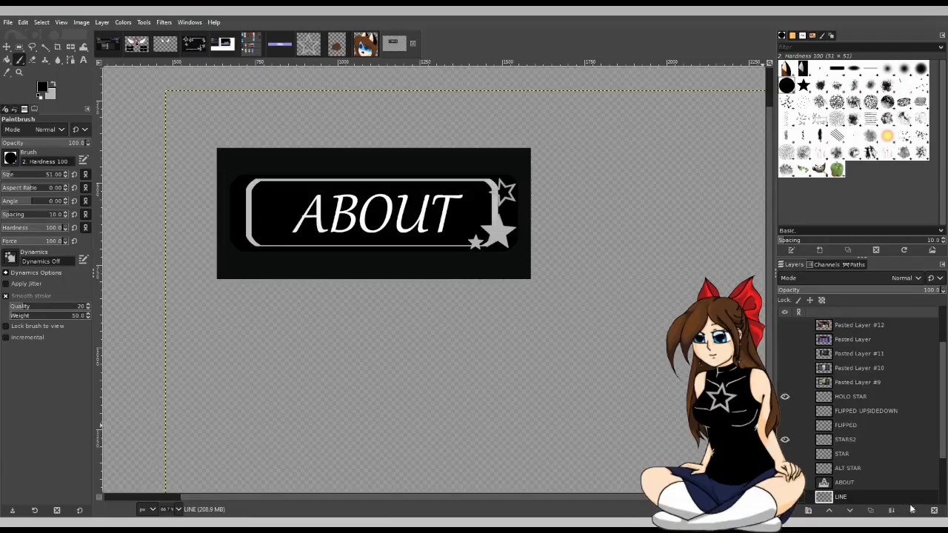
click(8, 24)
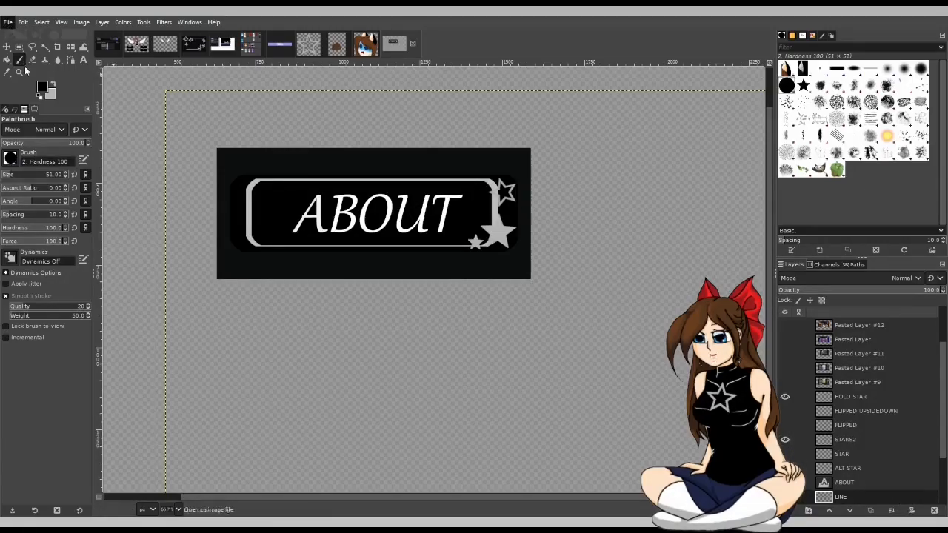
click(53, 135)
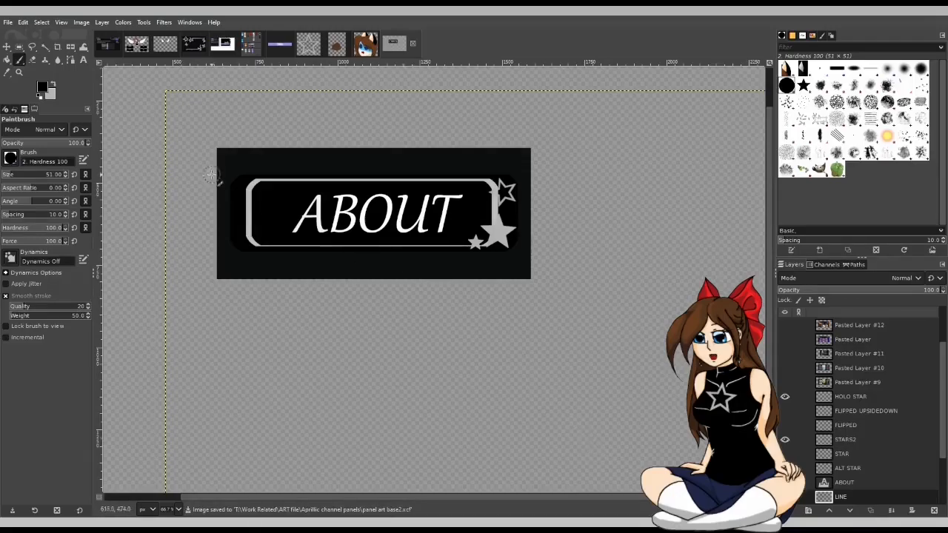
Step: Select the HOLO STAR layer, try to move the outlined star slightly upward with the Move tool, and undo that move
key(m)
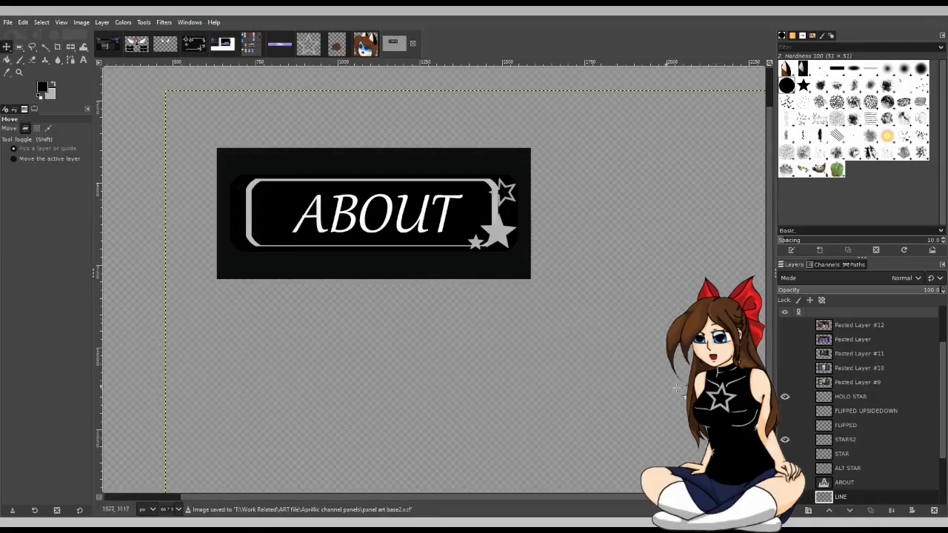
click(854, 395)
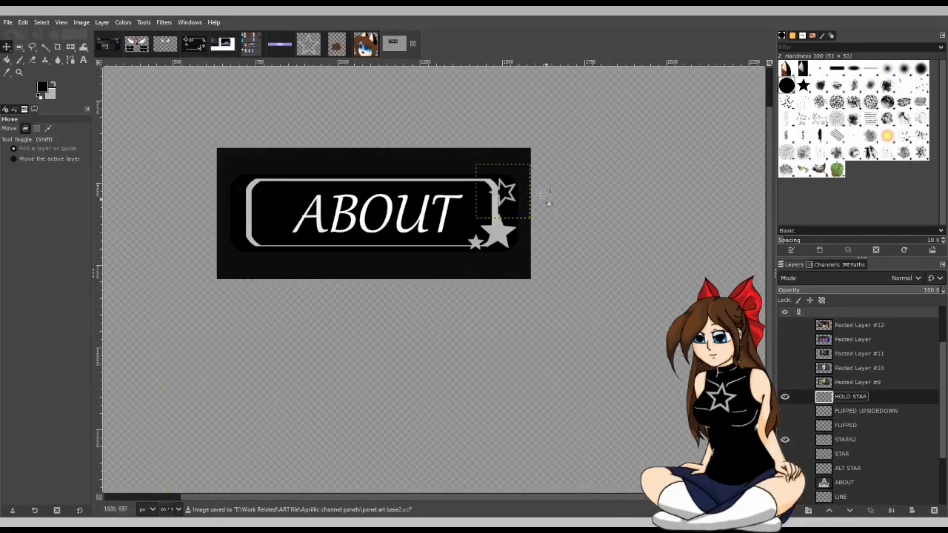
drag(508, 189, 512, 177)
key(ctrl+z)
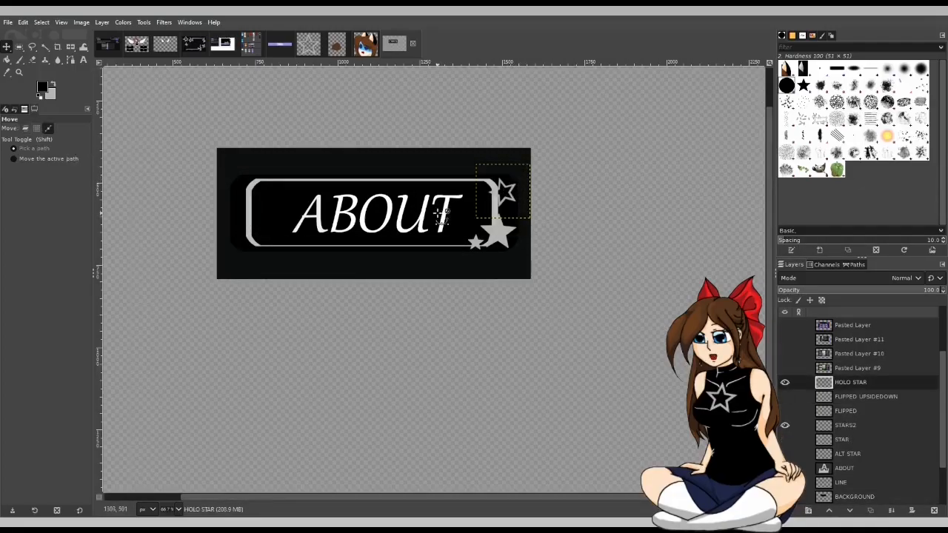
scroll(438, 213, up, 2)
scroll(459, 217, down, 1)
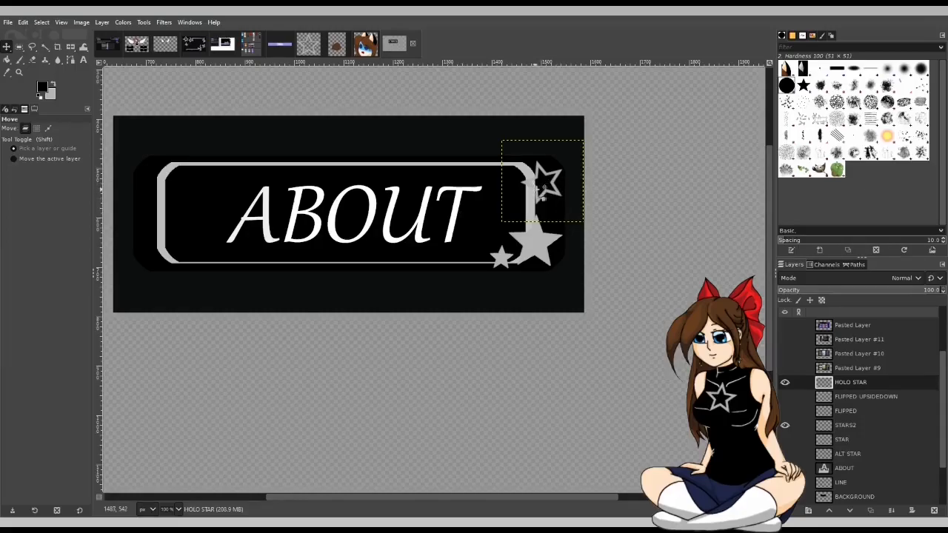